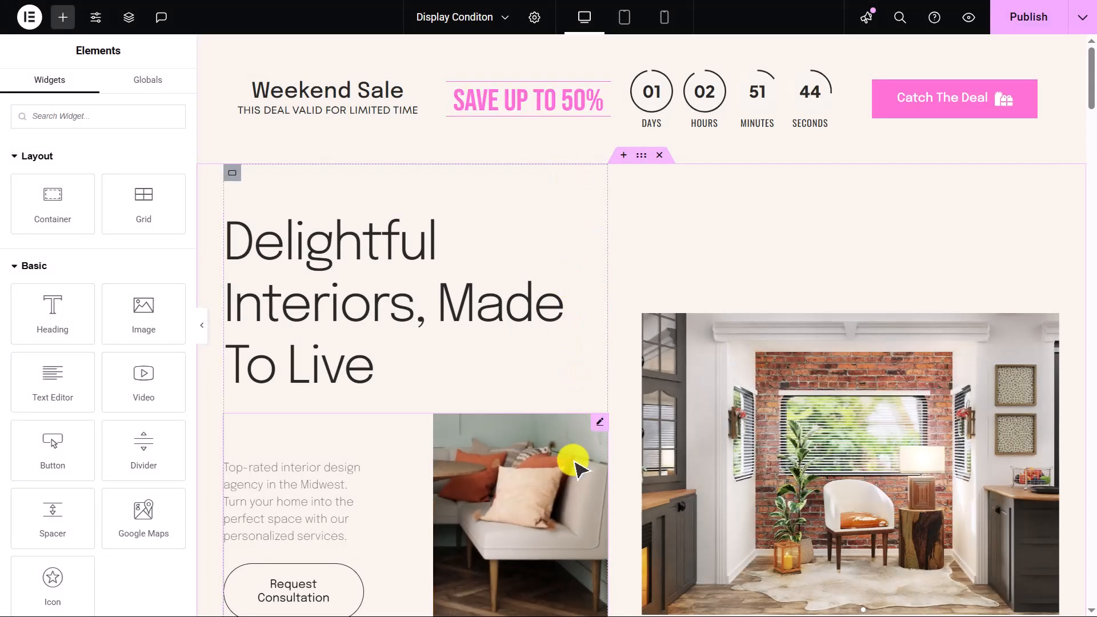
- Select the hero section container and open its Advanced settings
click(640, 155)
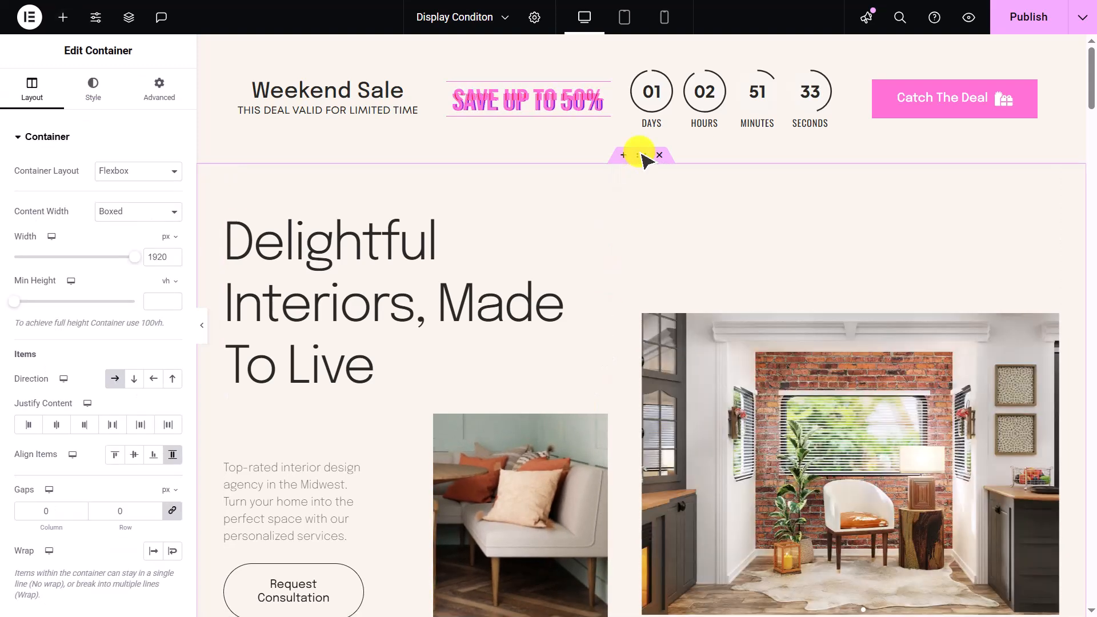
click(176, 106)
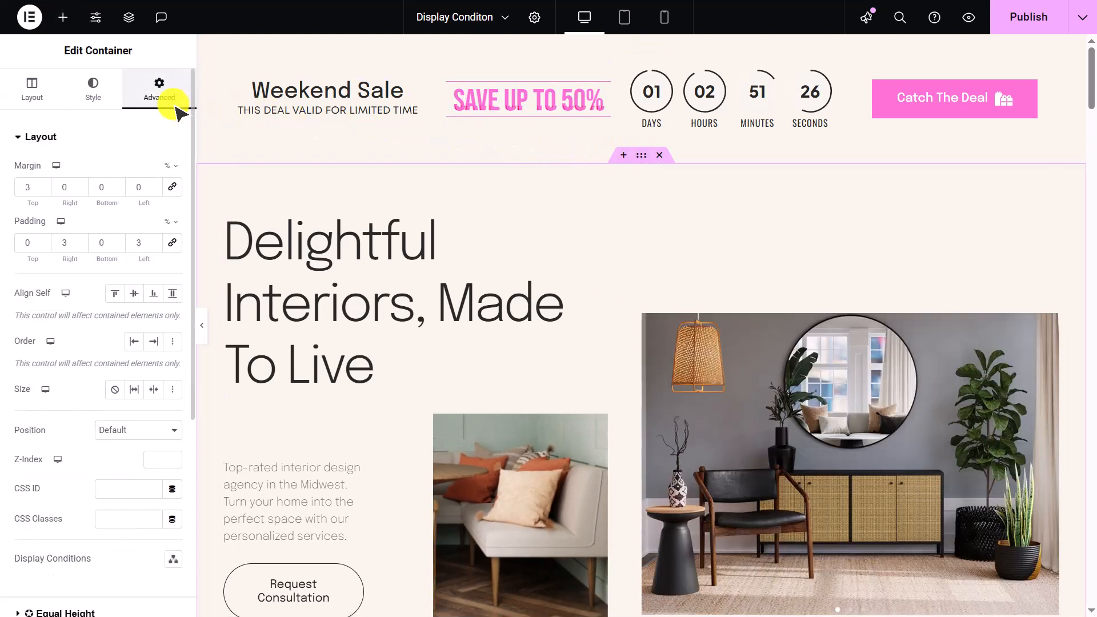
scroll(177, 135, down, 5)
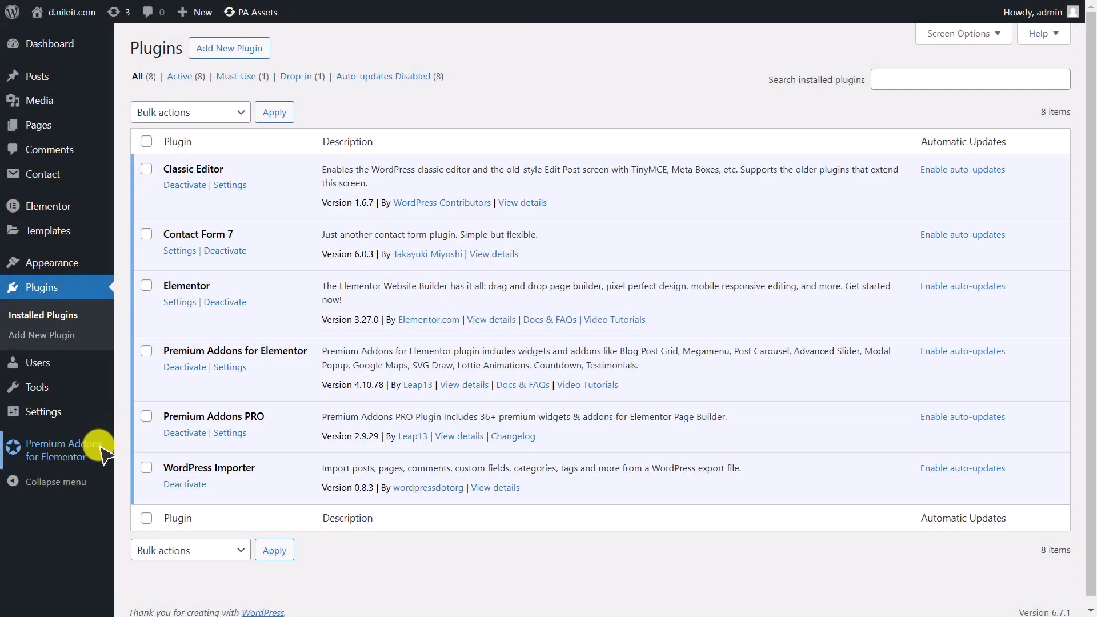
- Open the Premium Addons for Elementor Global Features settings in the WordPress dashboard
mouse_move(105, 454)
click(62, 453)
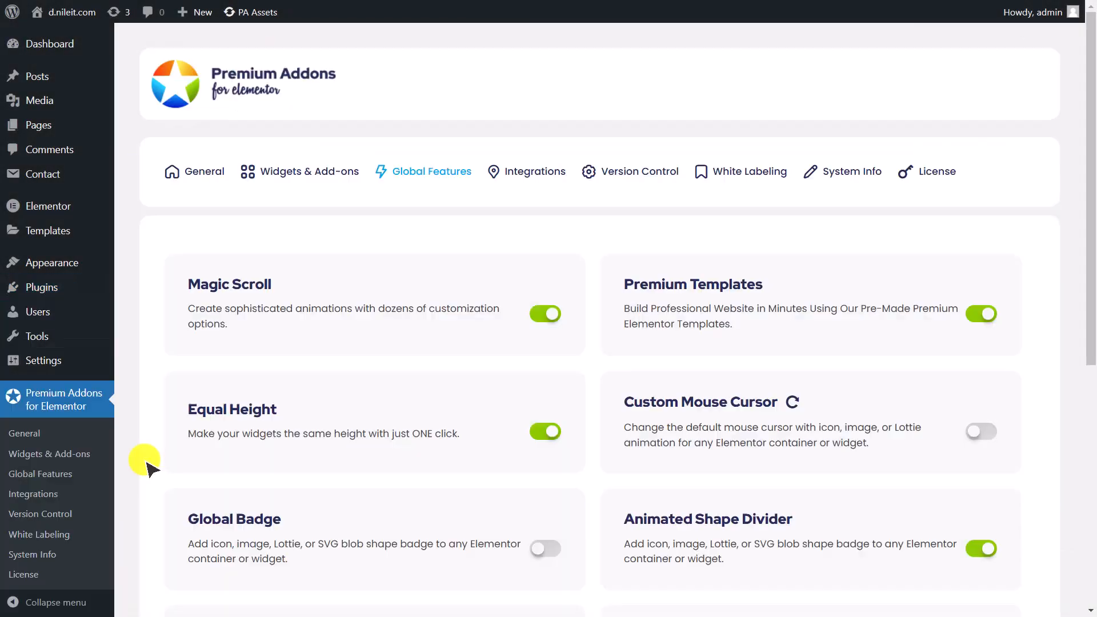
scroll(149, 460, down, 3)
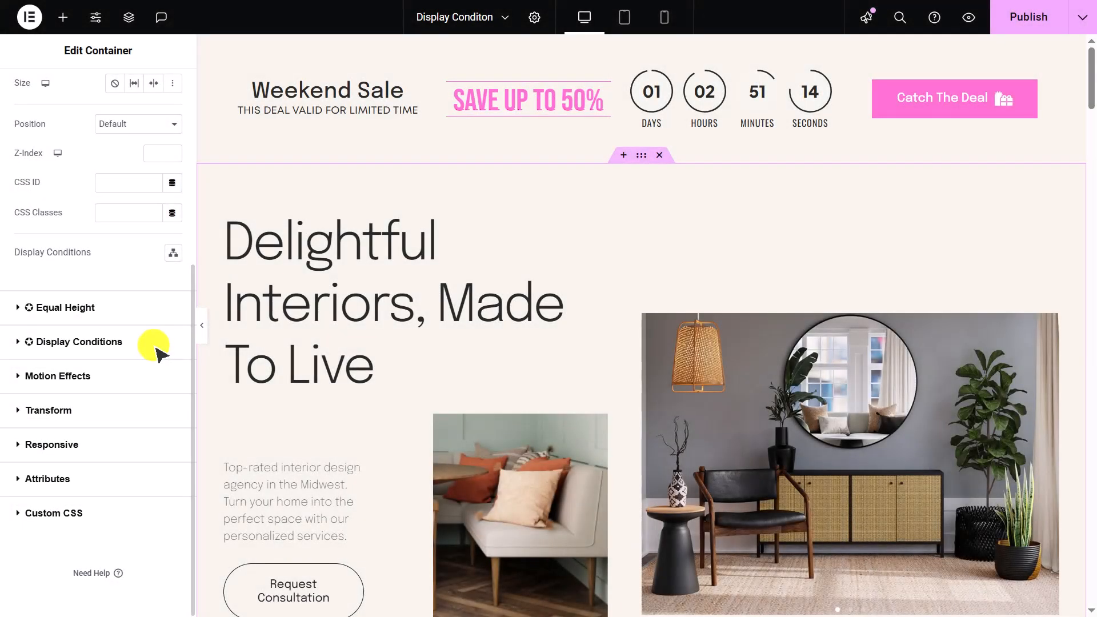
- Enable Display Conditions for the container with the Show Element action when any condition is met
click(155, 346)
click(162, 238)
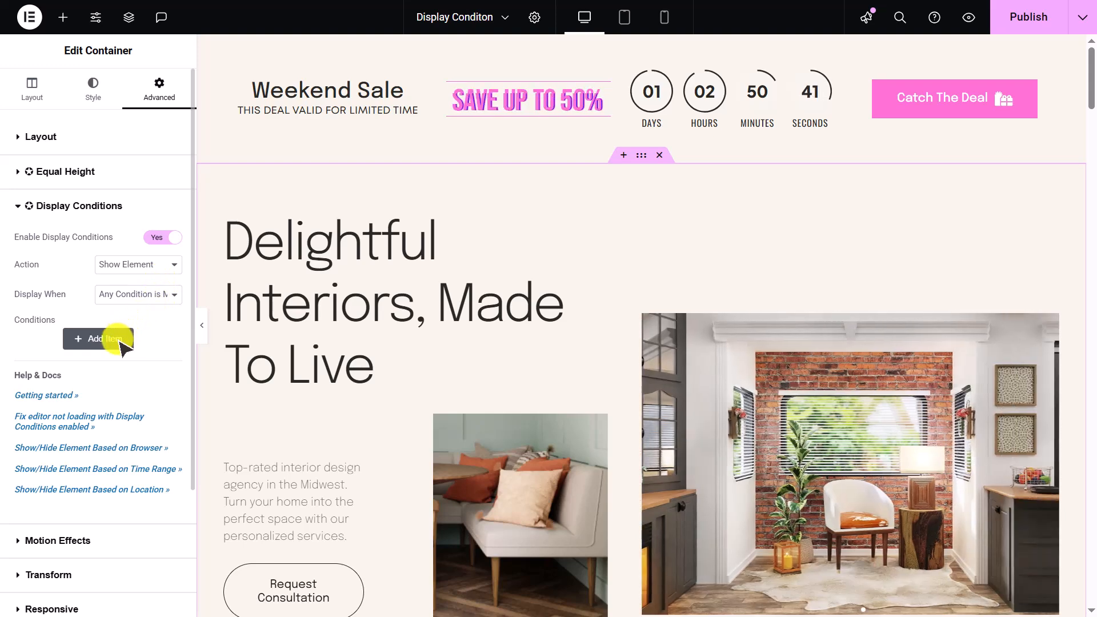
click(172, 269)
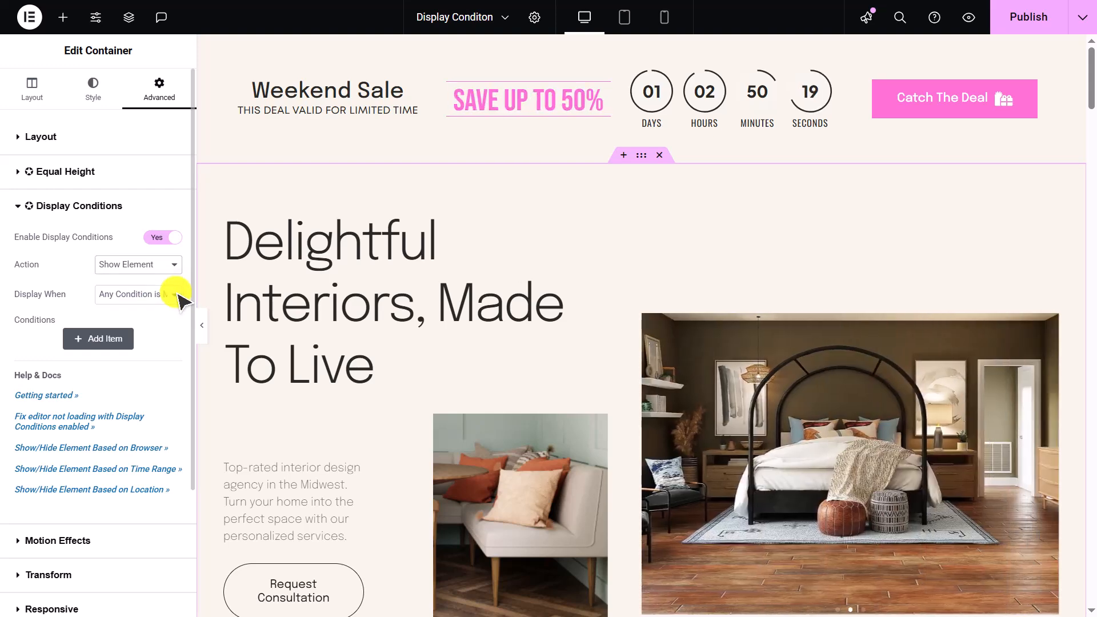
click(174, 295)
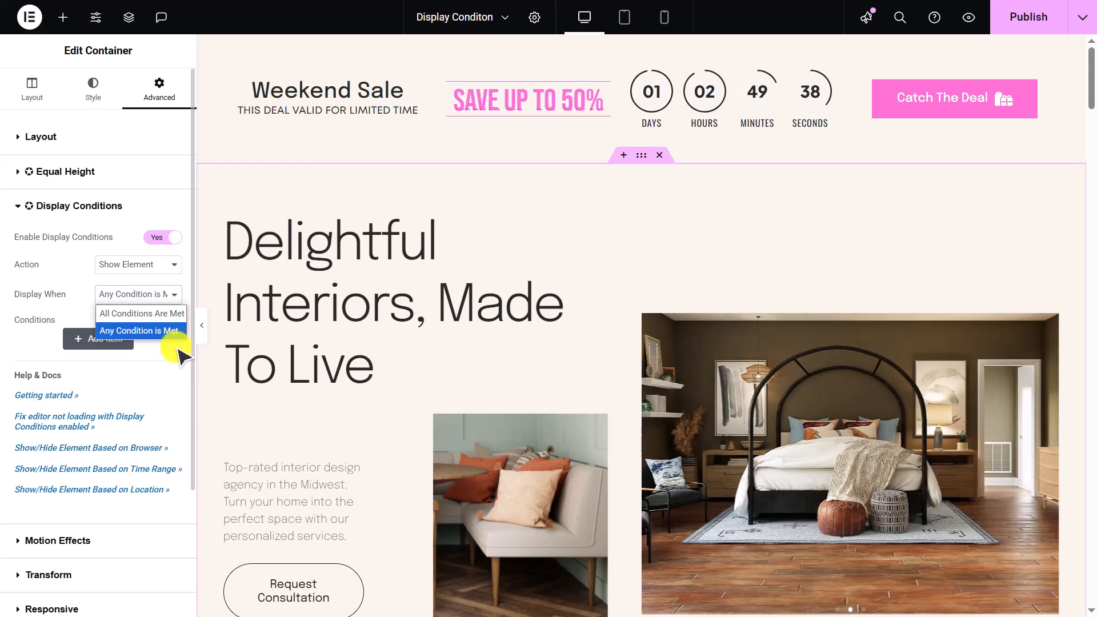
click(178, 336)
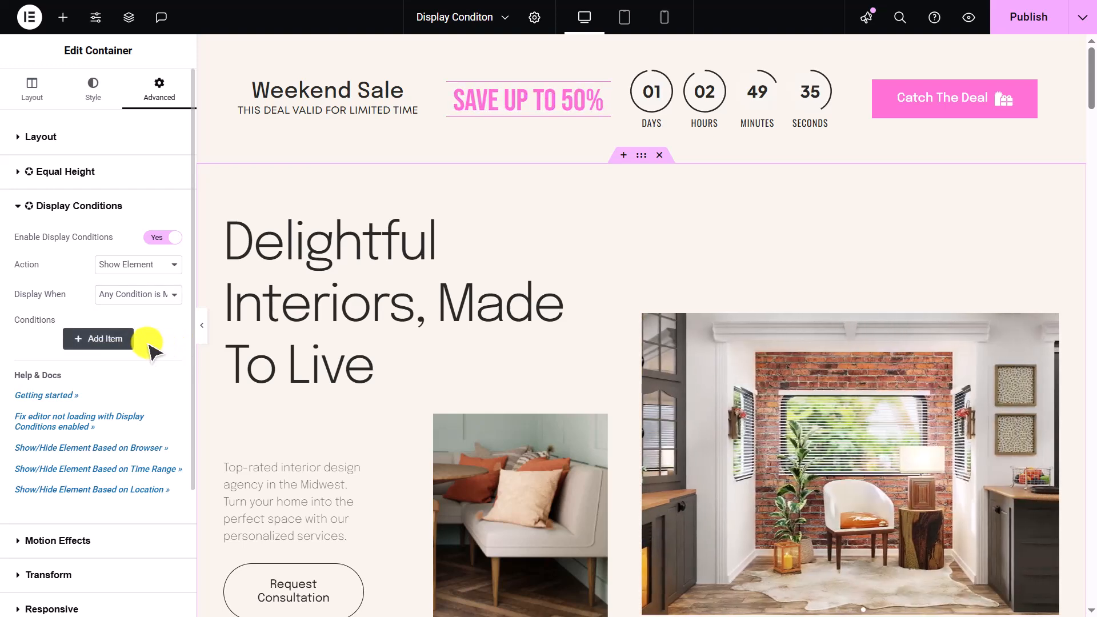
- Add a condition showing the container only when the browser is Google Chrome
click(114, 339)
click(107, 286)
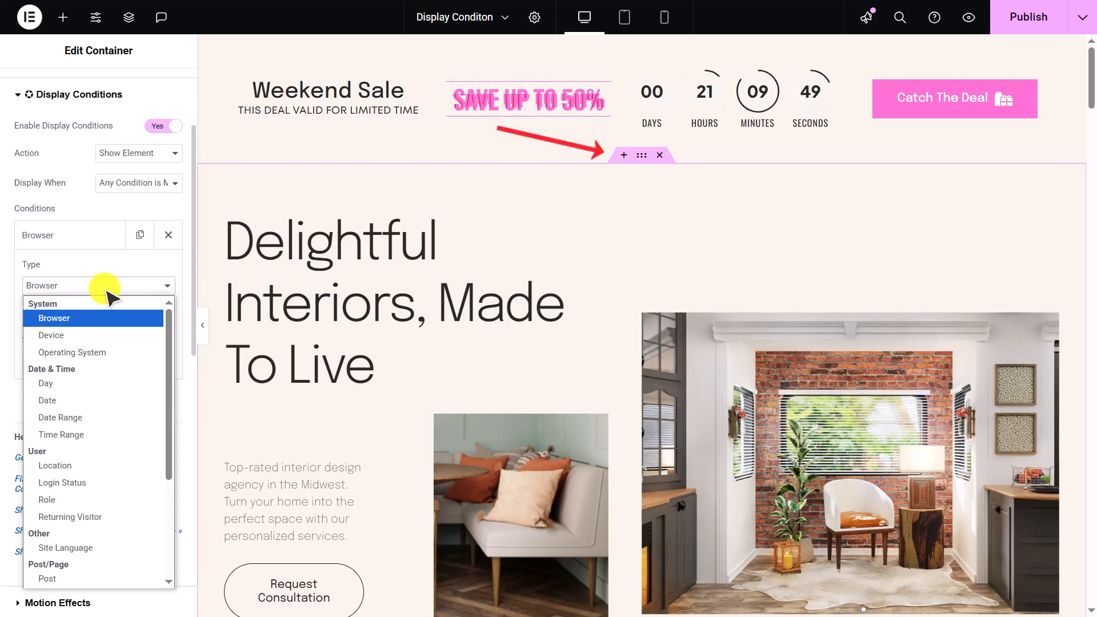
click(111, 319)
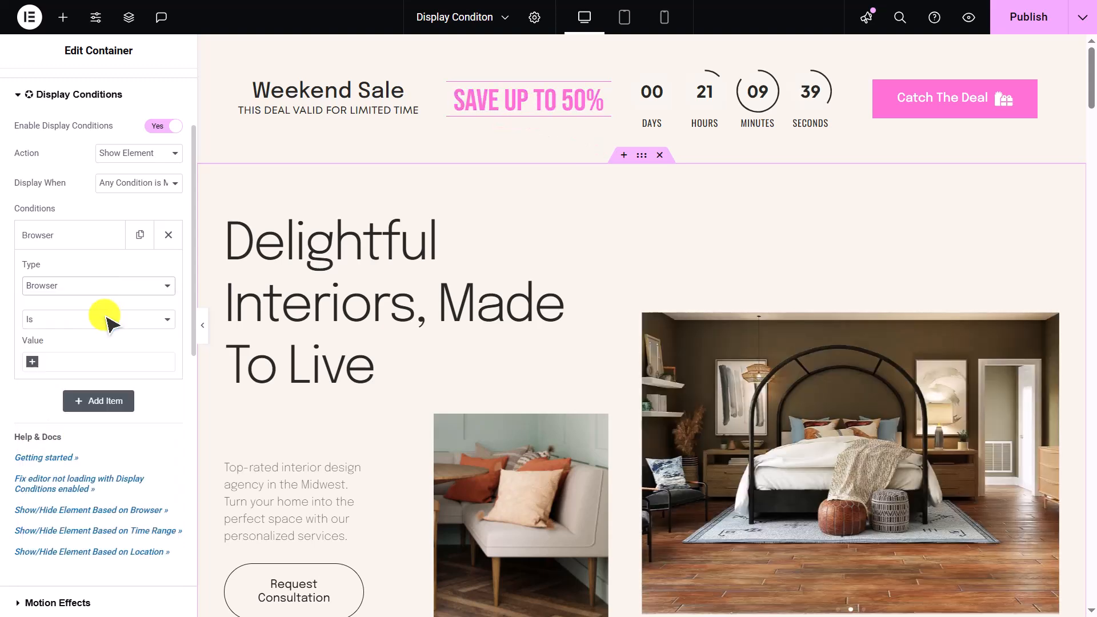
click(107, 319)
click(108, 335)
click(108, 364)
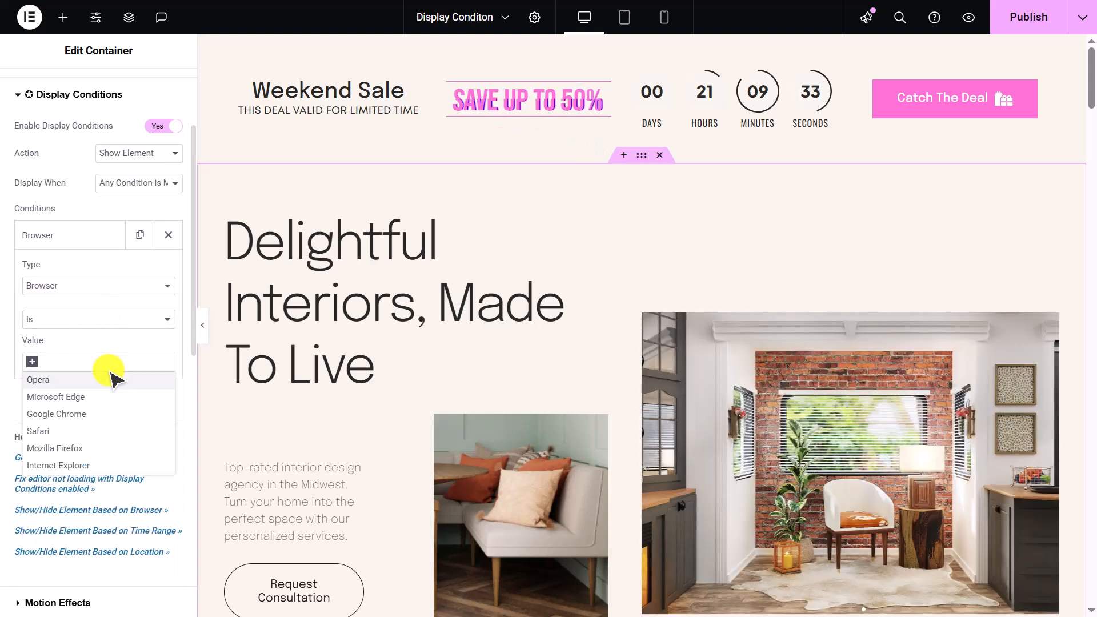
click(114, 414)
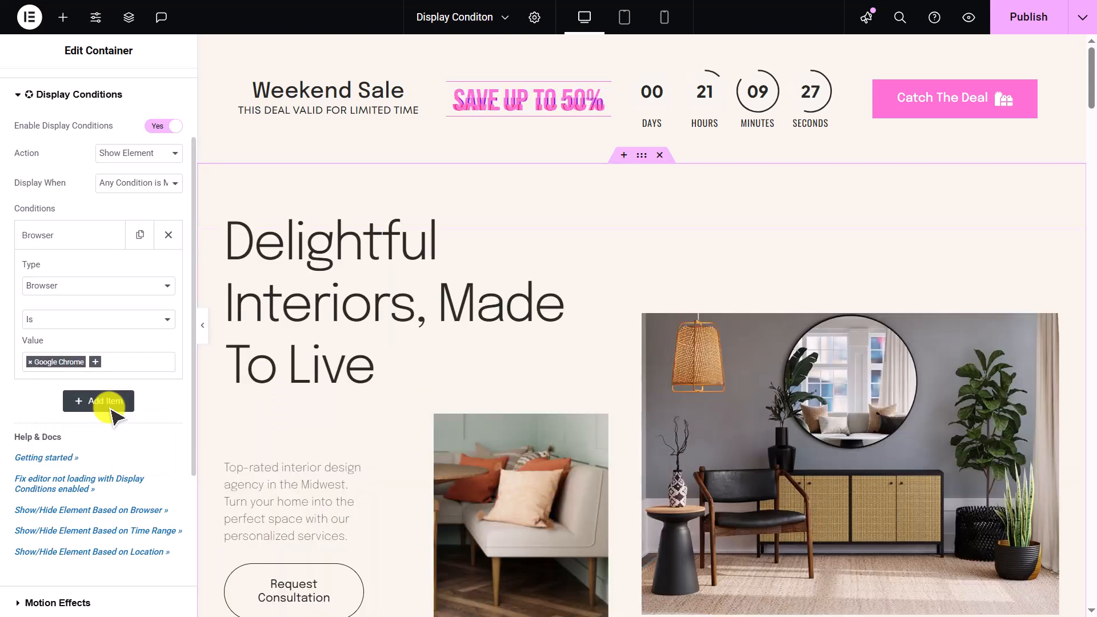
- Publish the page and open the preview in Google Chrome
click(1029, 17)
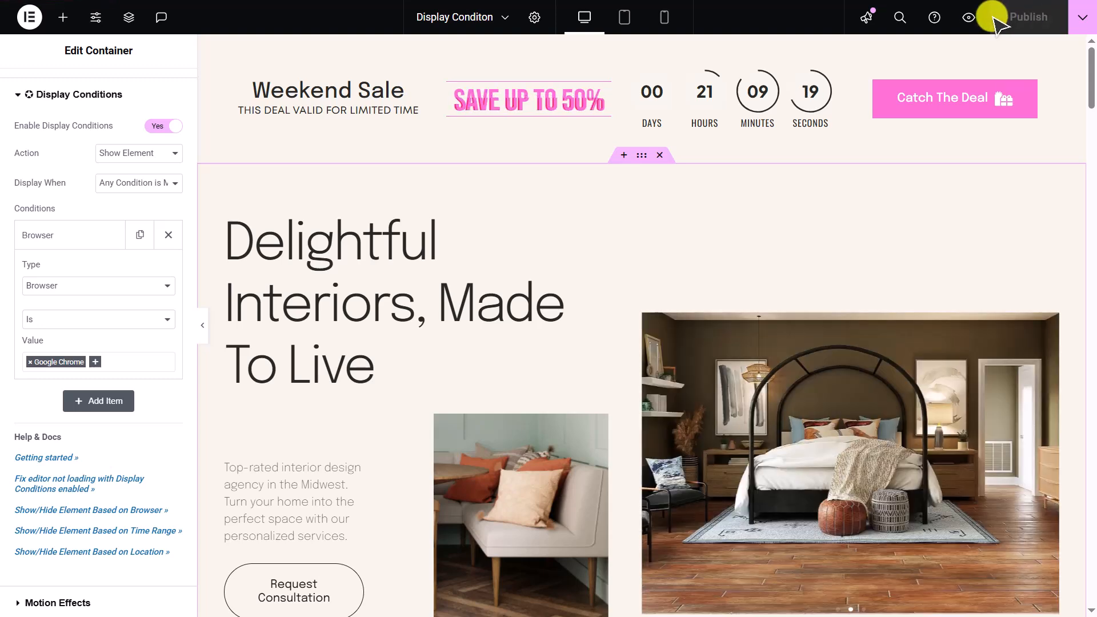
click(967, 18)
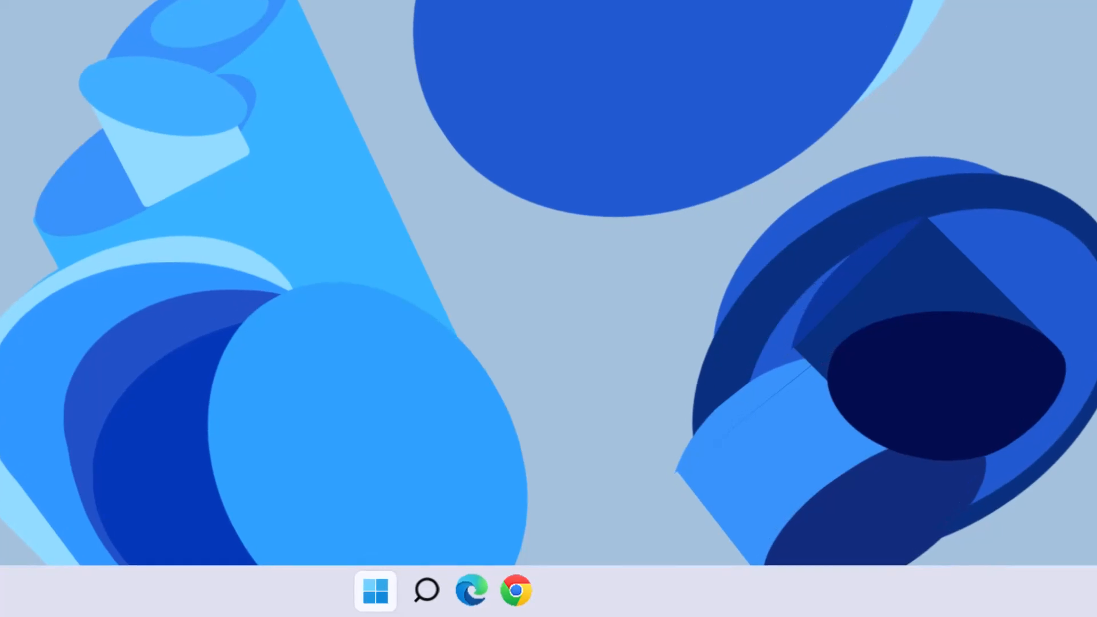
click(472, 591)
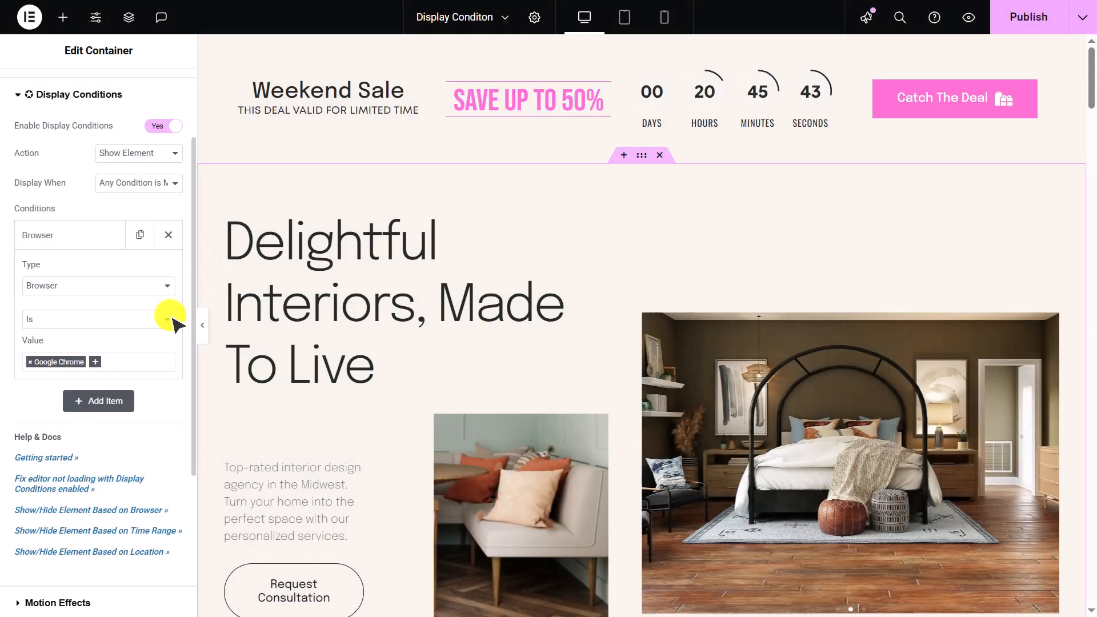
- Change the browser condition's operator to Is Not and preview the page
click(168, 319)
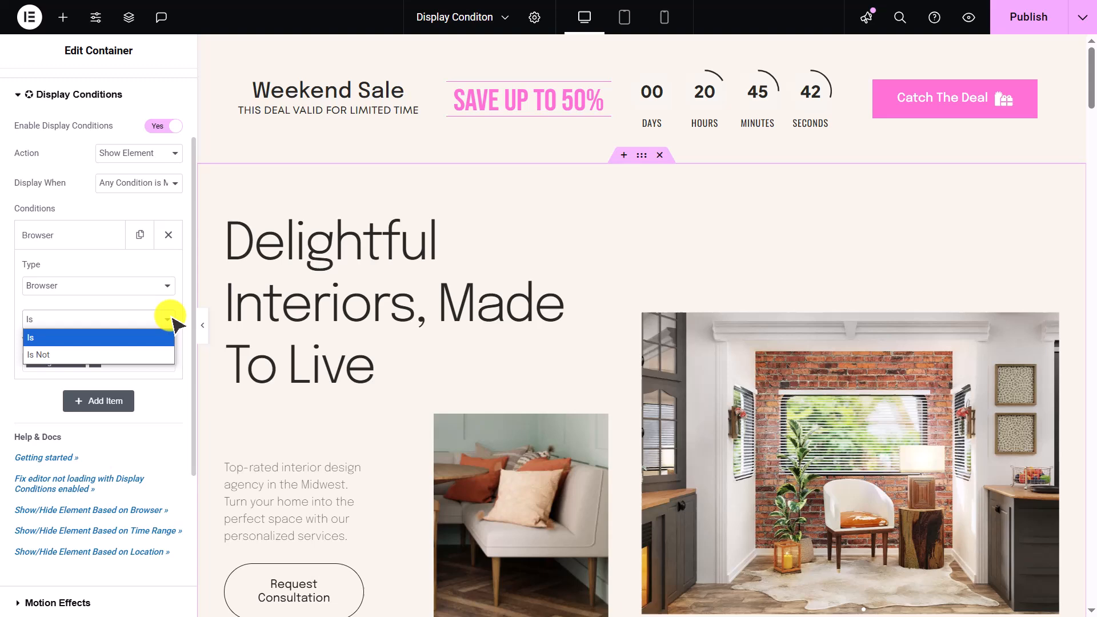
click(170, 355)
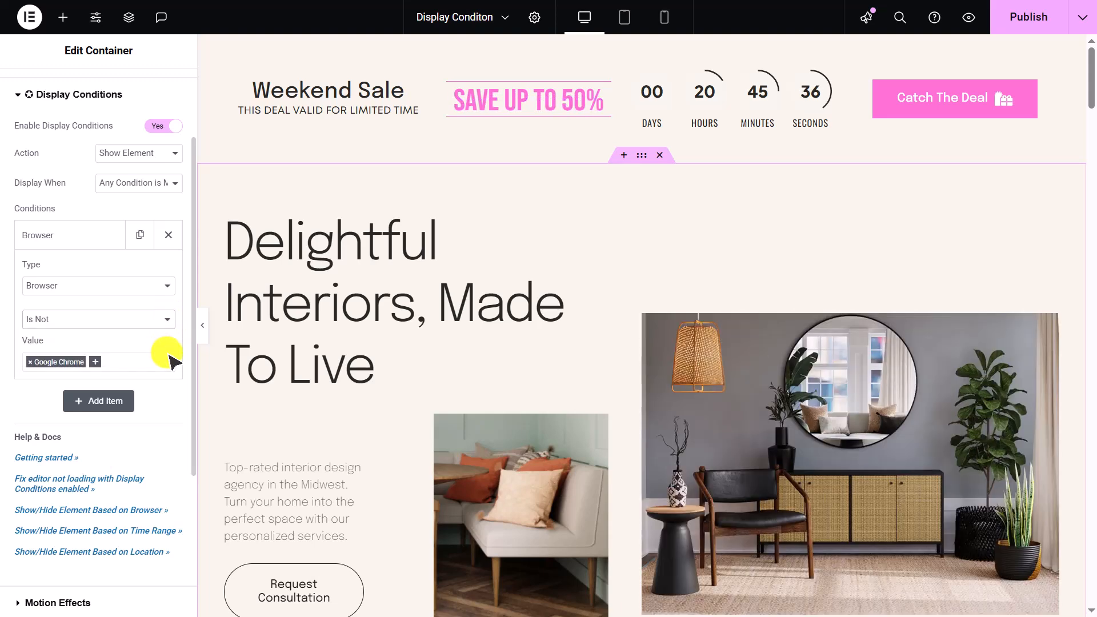
click(970, 19)
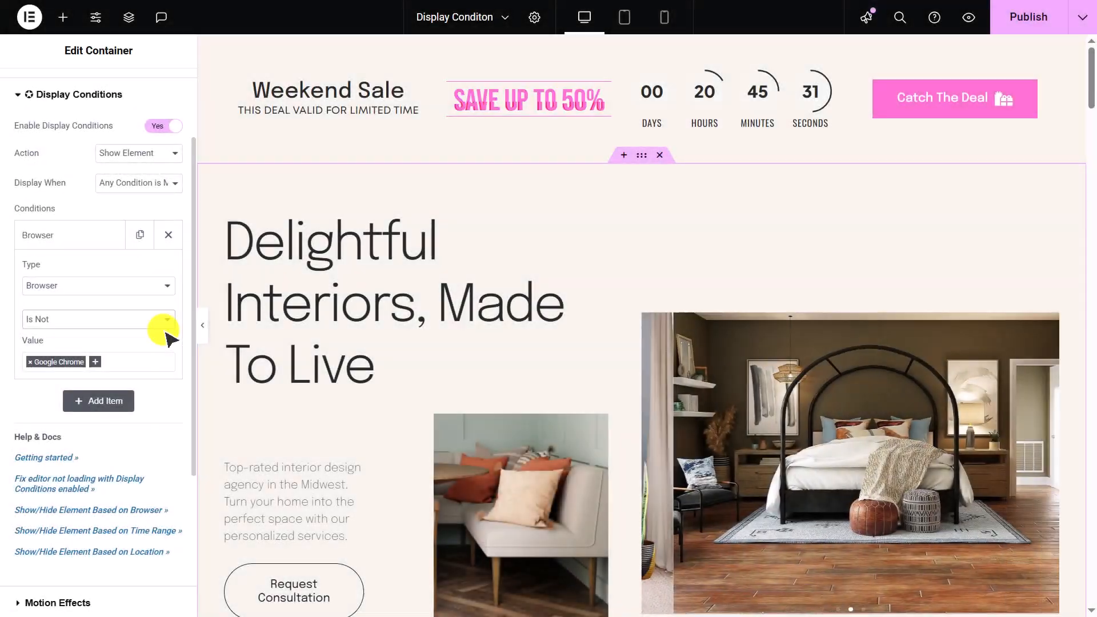
- Switch the condition type to Device and set it to Is Desktop
click(166, 286)
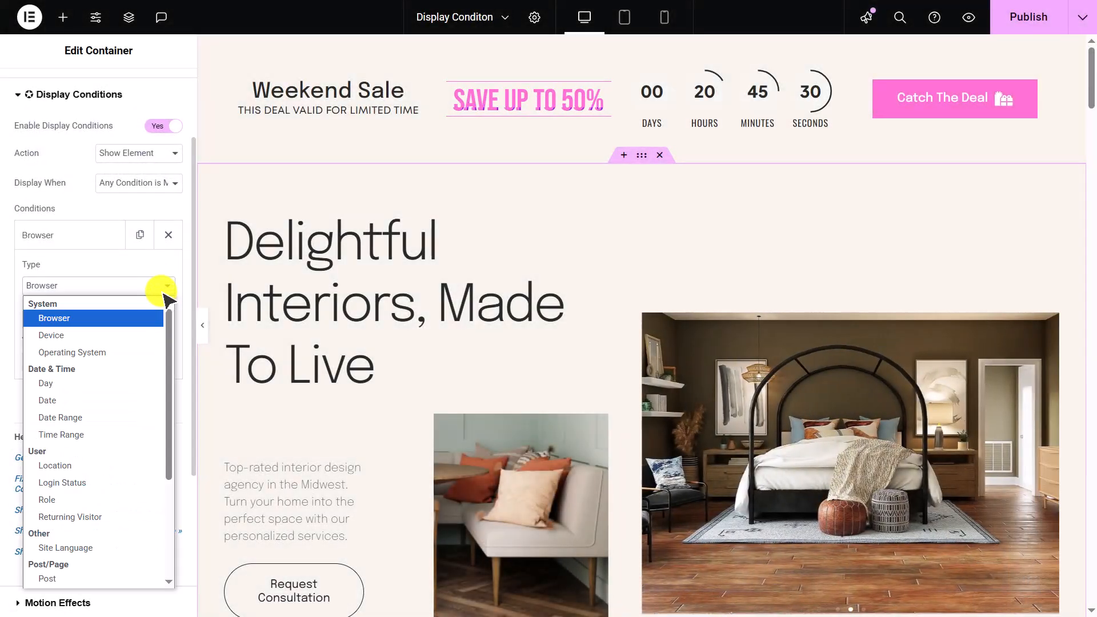
click(158, 332)
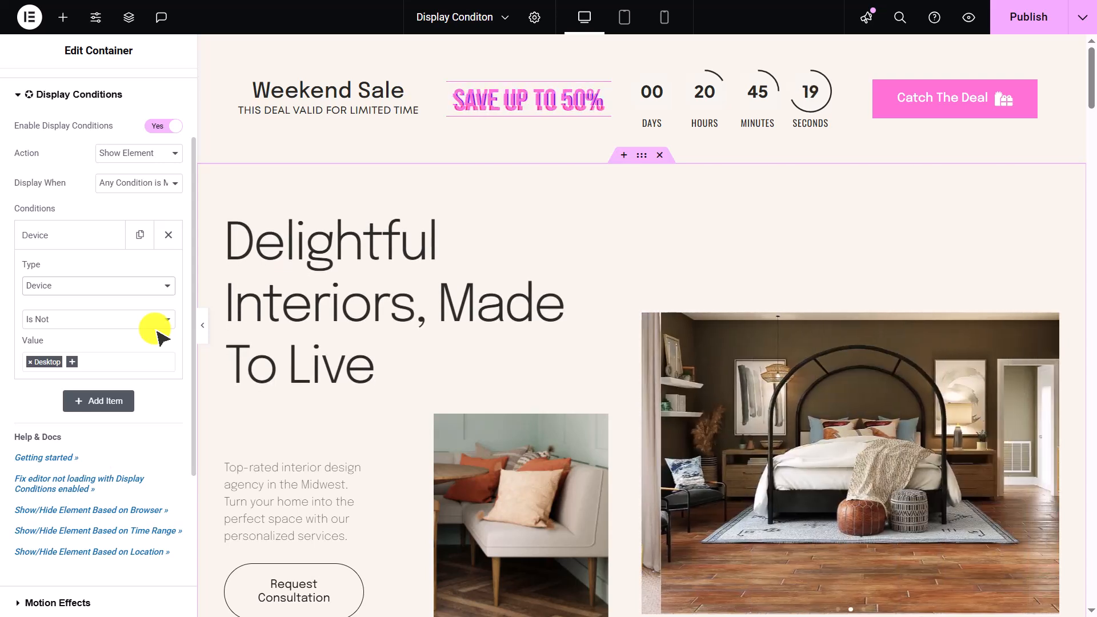
click(152, 319)
click(150, 338)
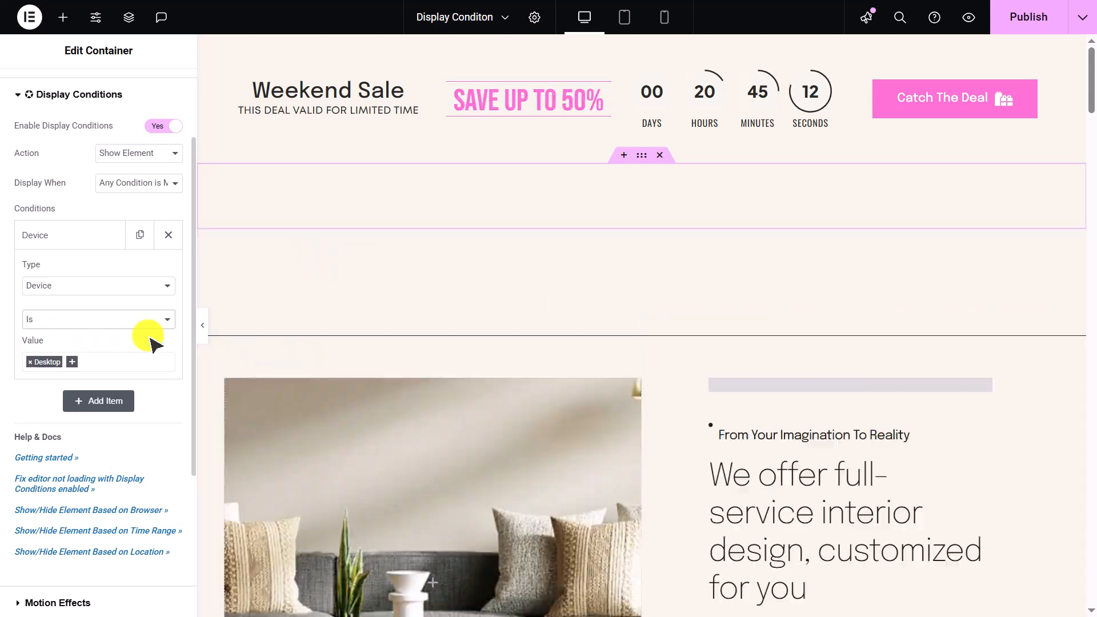
click(150, 364)
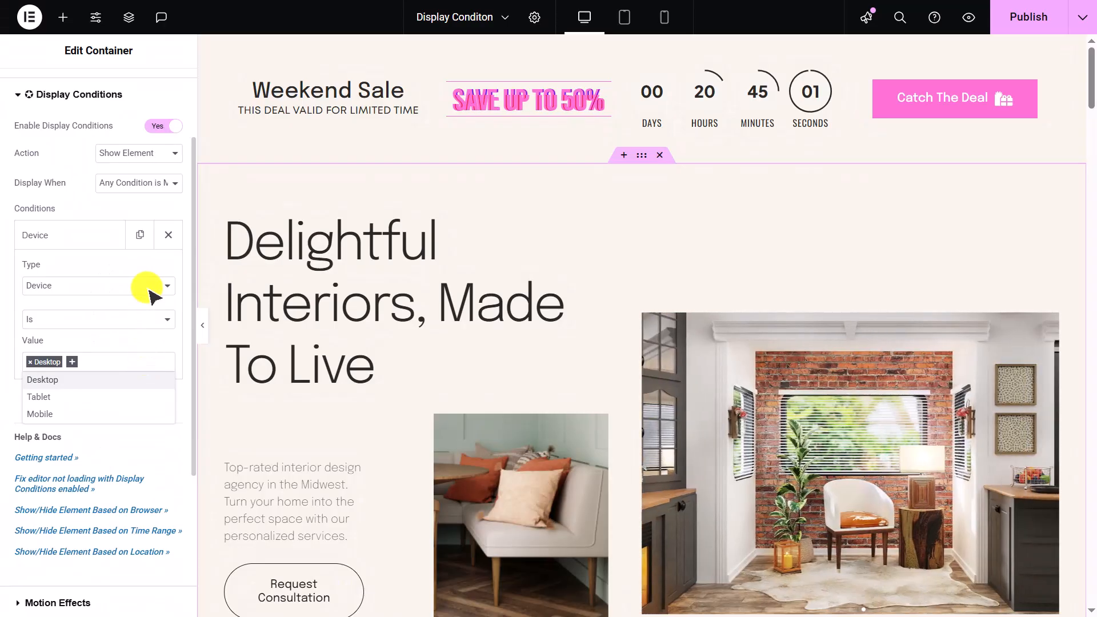
click(148, 290)
click(152, 289)
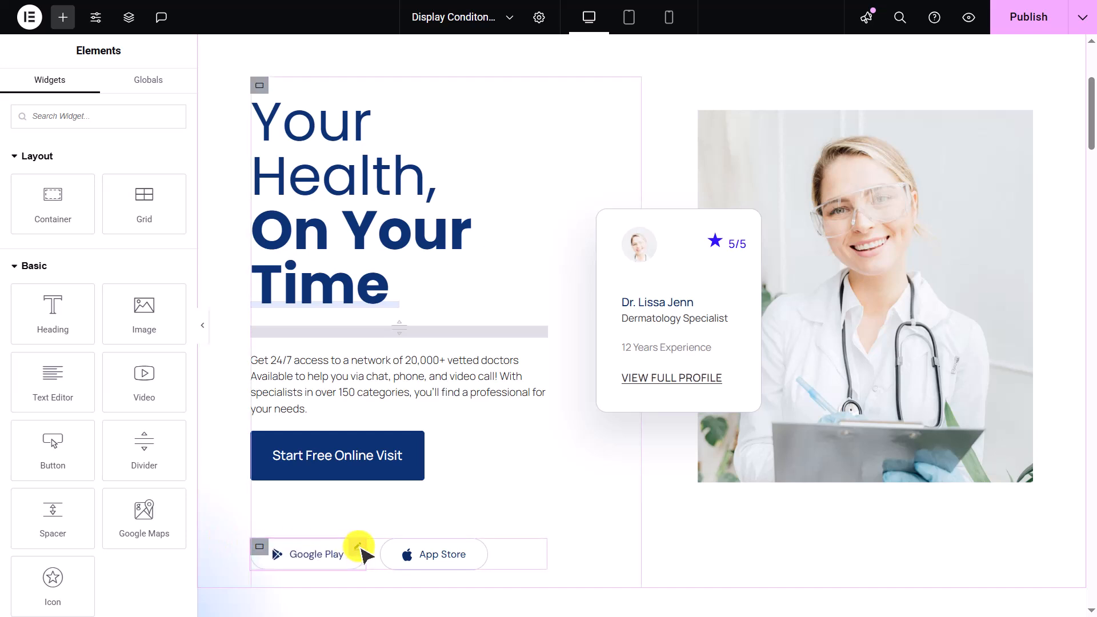
- Select the Google Play button and set its display condition to Operating System is Android
click(359, 553)
click(97, 312)
click(113, 360)
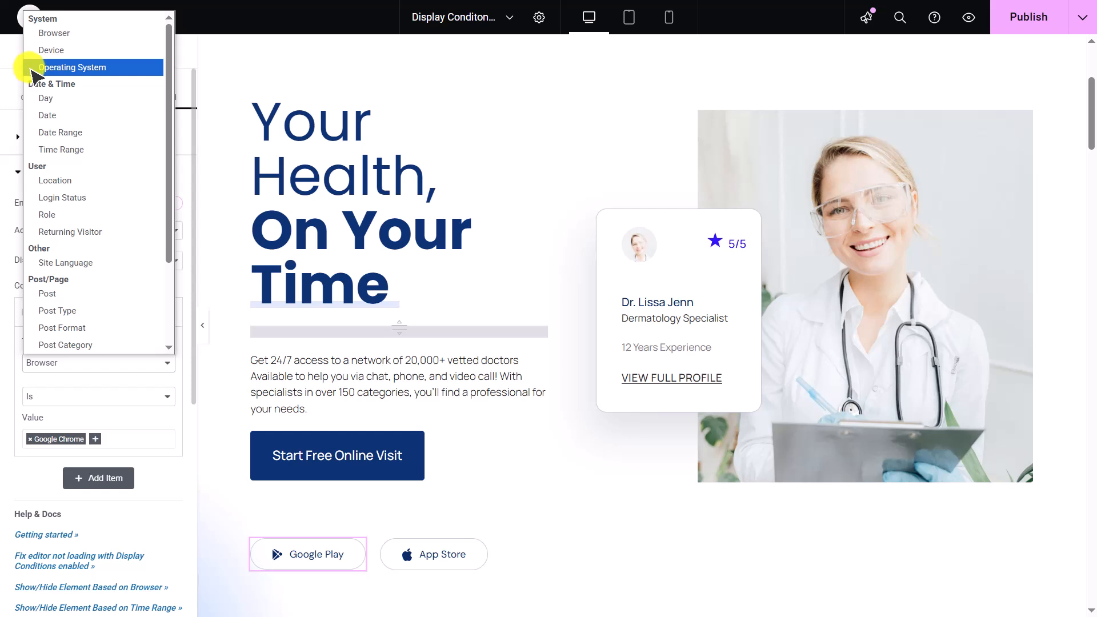
click(57, 67)
click(30, 439)
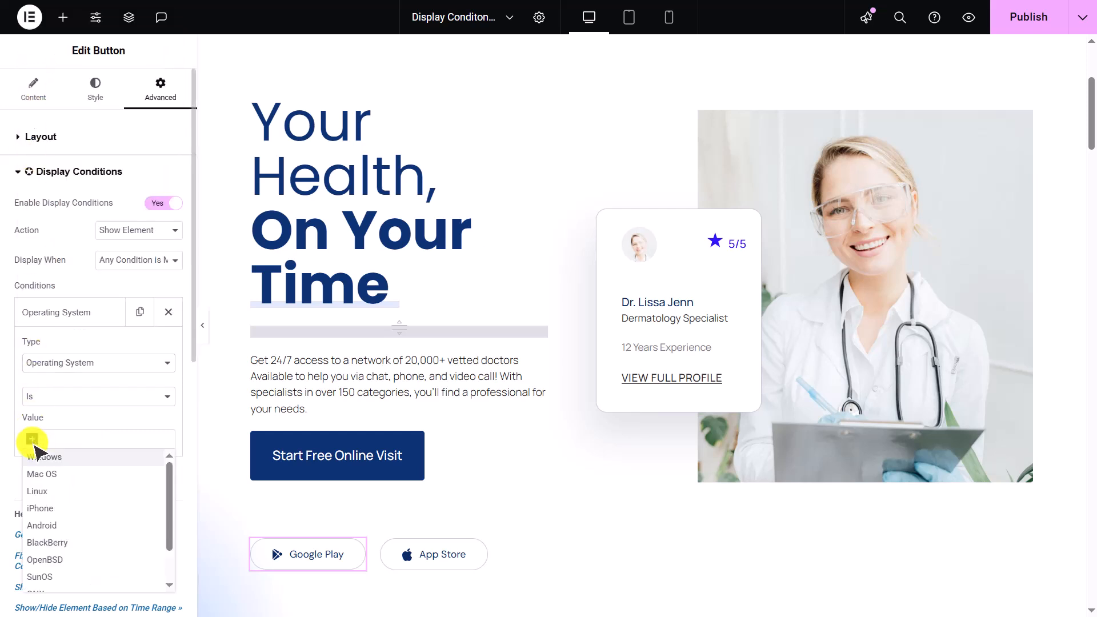
click(75, 529)
- Select the App Store button, enable Display Conditions, and add an Operating System is iPhone condition
click(394, 556)
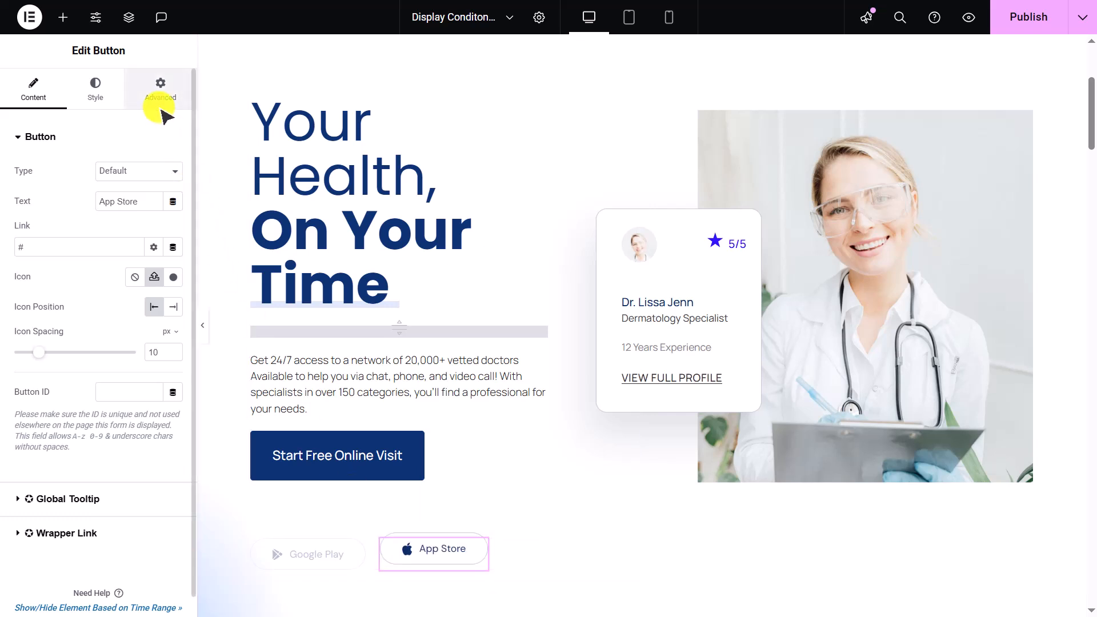
click(162, 90)
scroll(149, 335, down, 3)
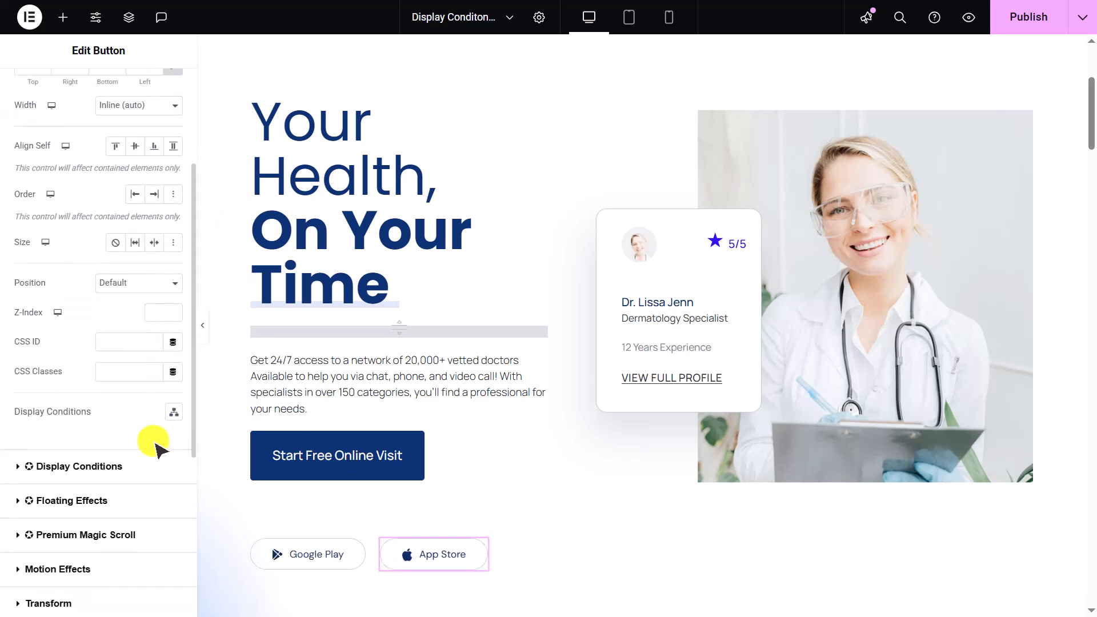
click(159, 464)
click(163, 203)
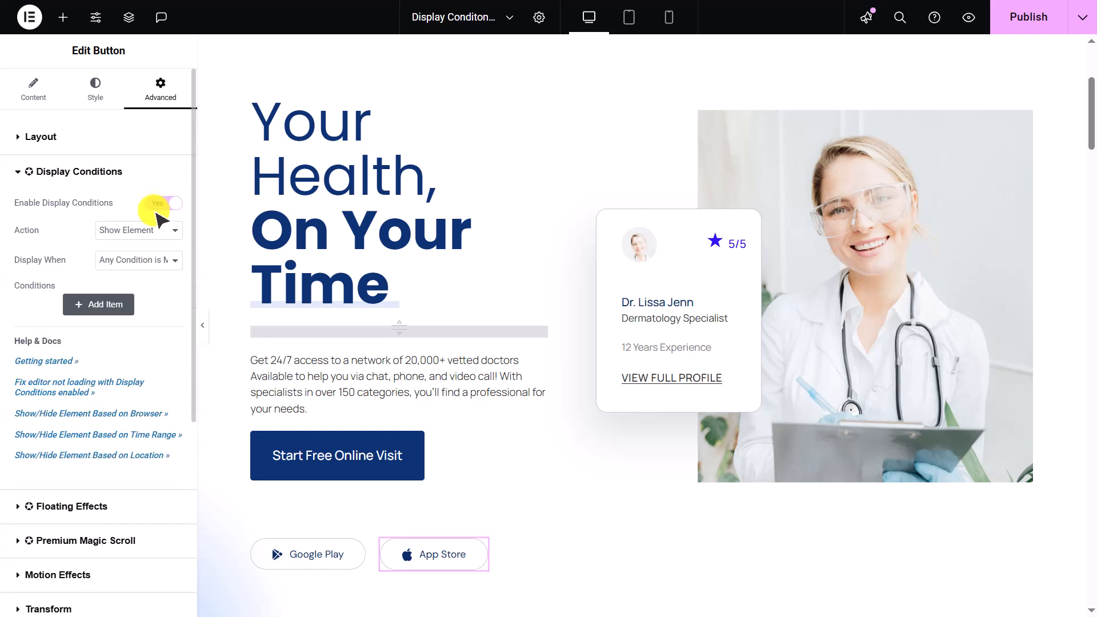
click(109, 306)
click(53, 362)
click(75, 66)
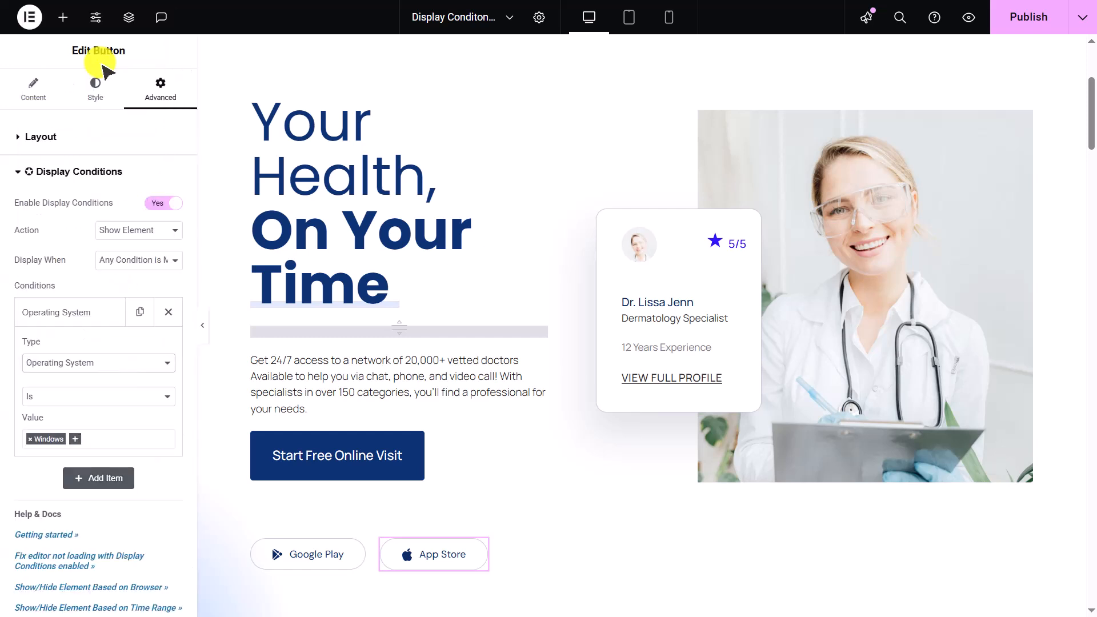
click(29, 439)
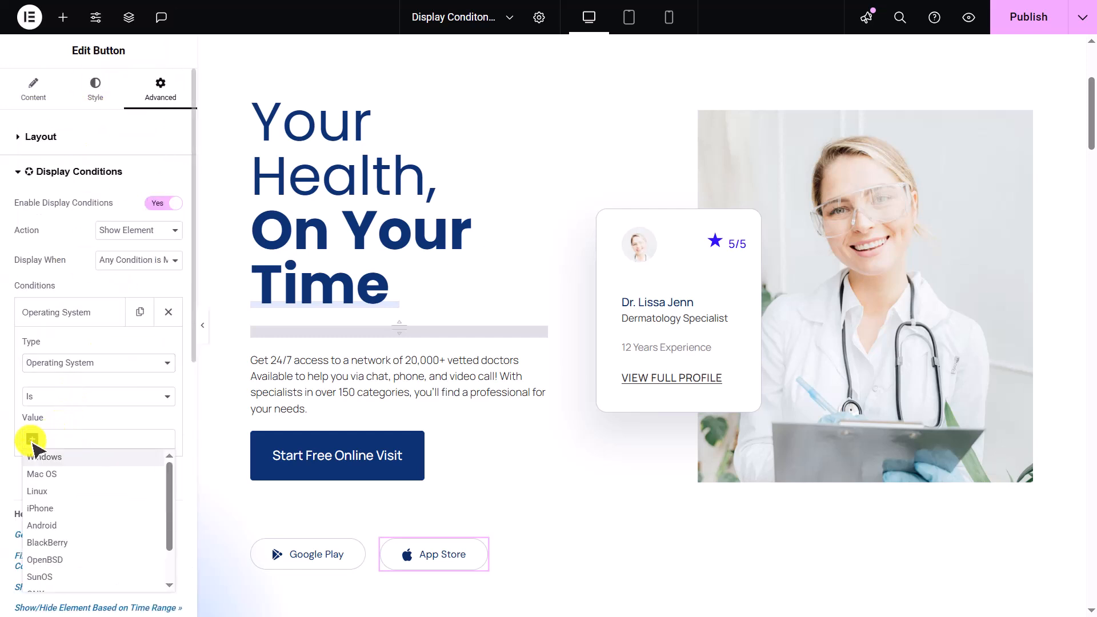
click(52, 510)
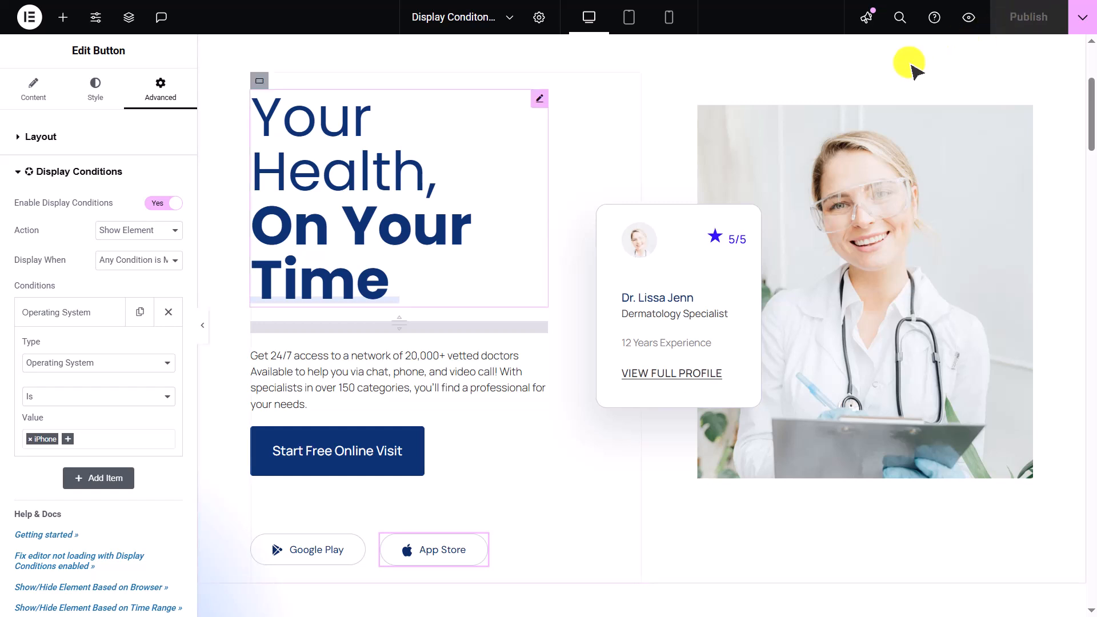
click(165, 364)
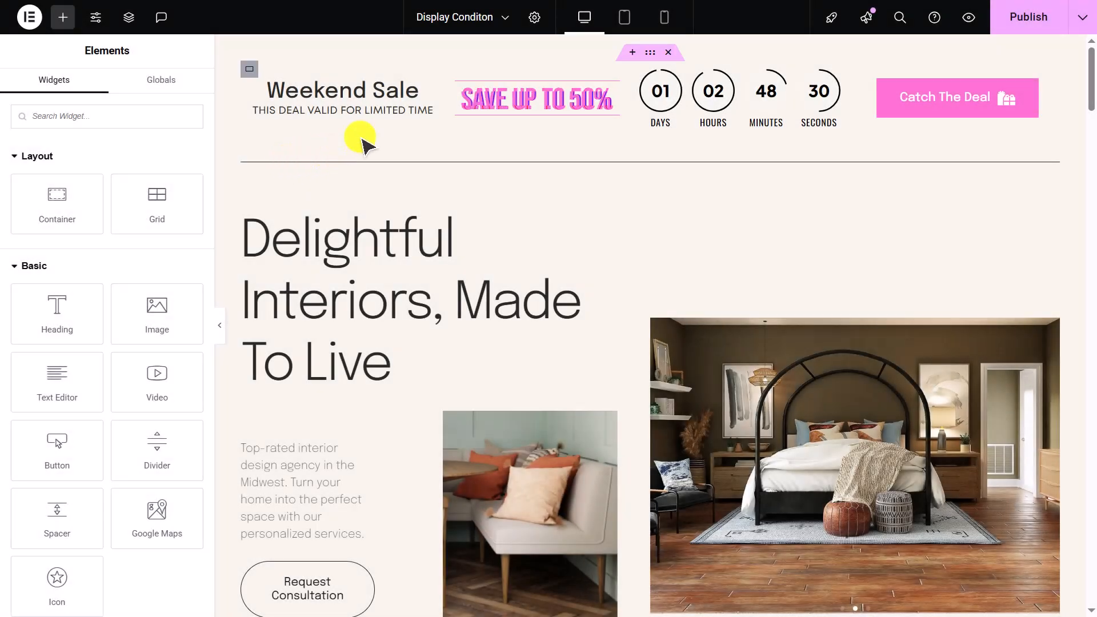
- Select the Weekend Sale banner container, open its Display Conditions, and switch the condition type to Day
click(652, 51)
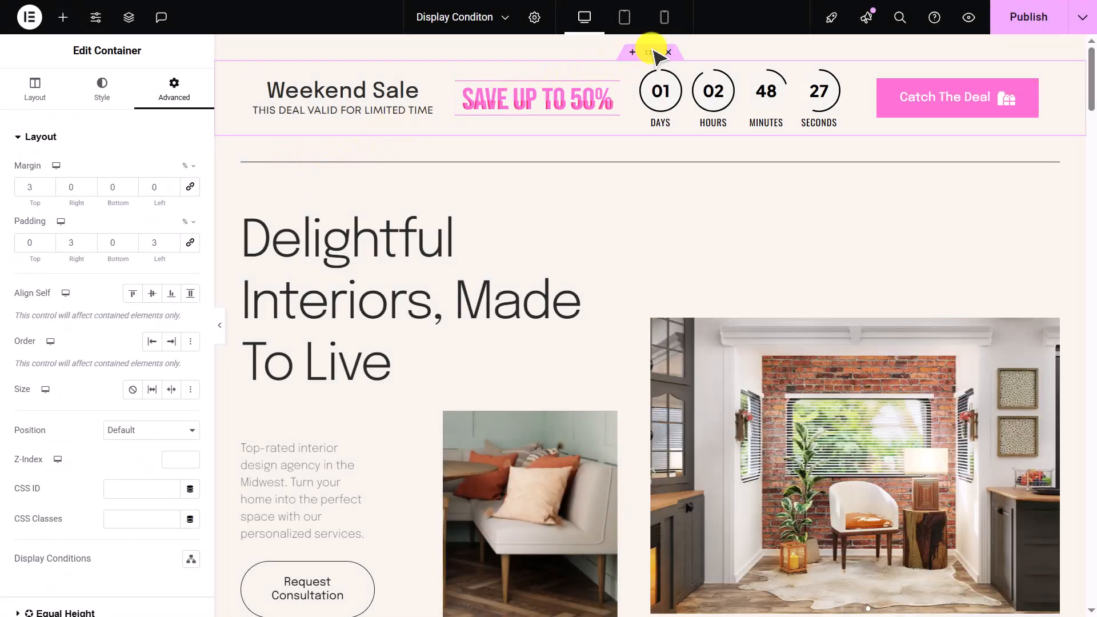
click(184, 139)
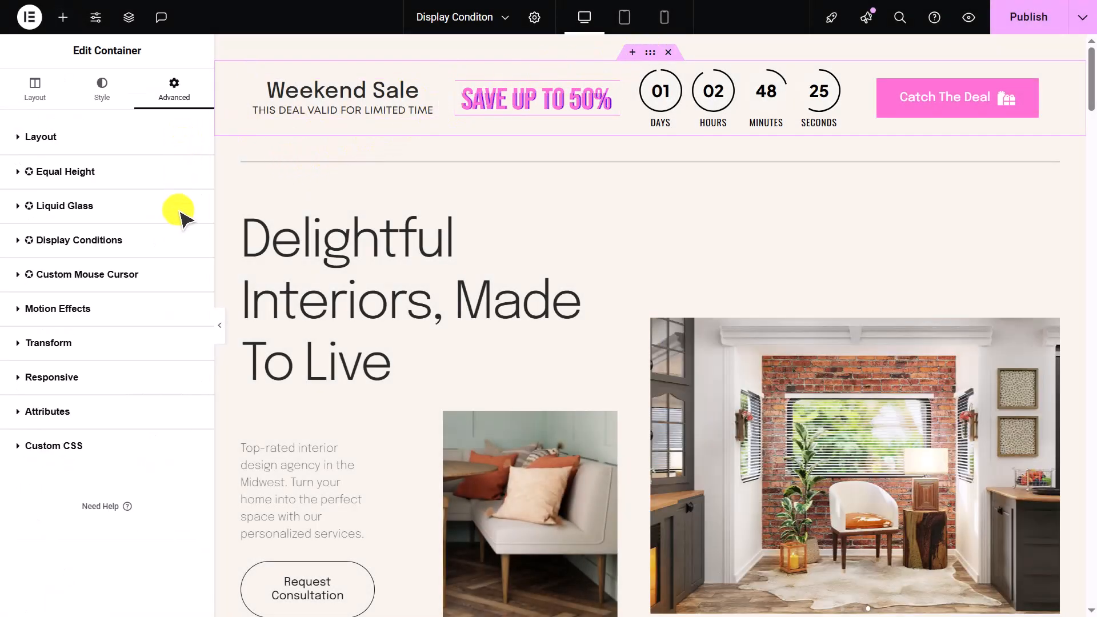
click(176, 238)
click(115, 380)
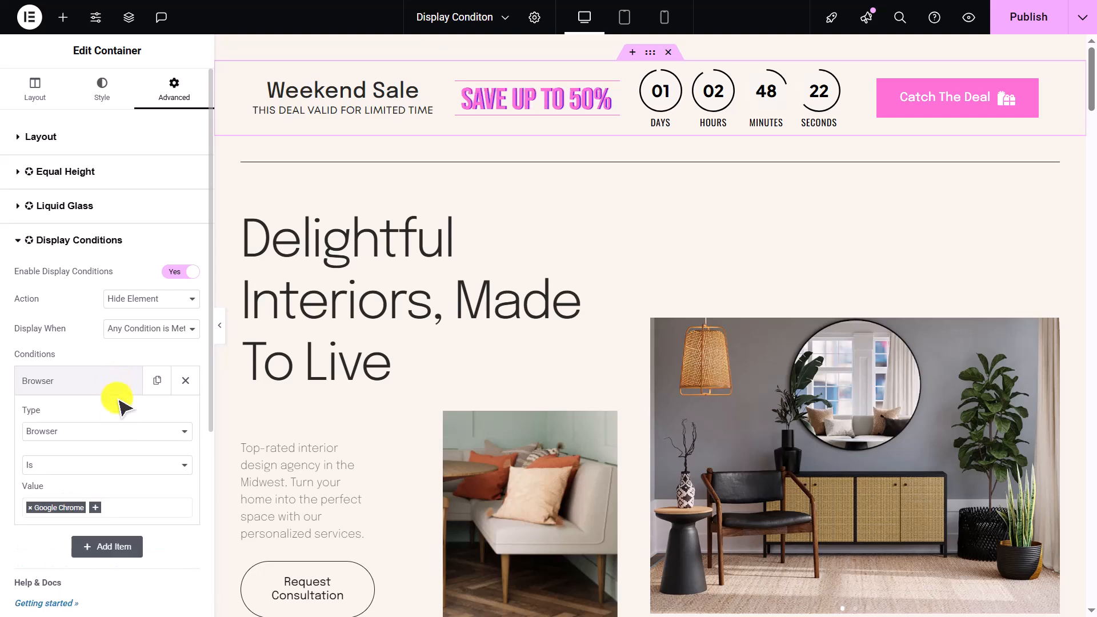
click(111, 431)
click(88, 166)
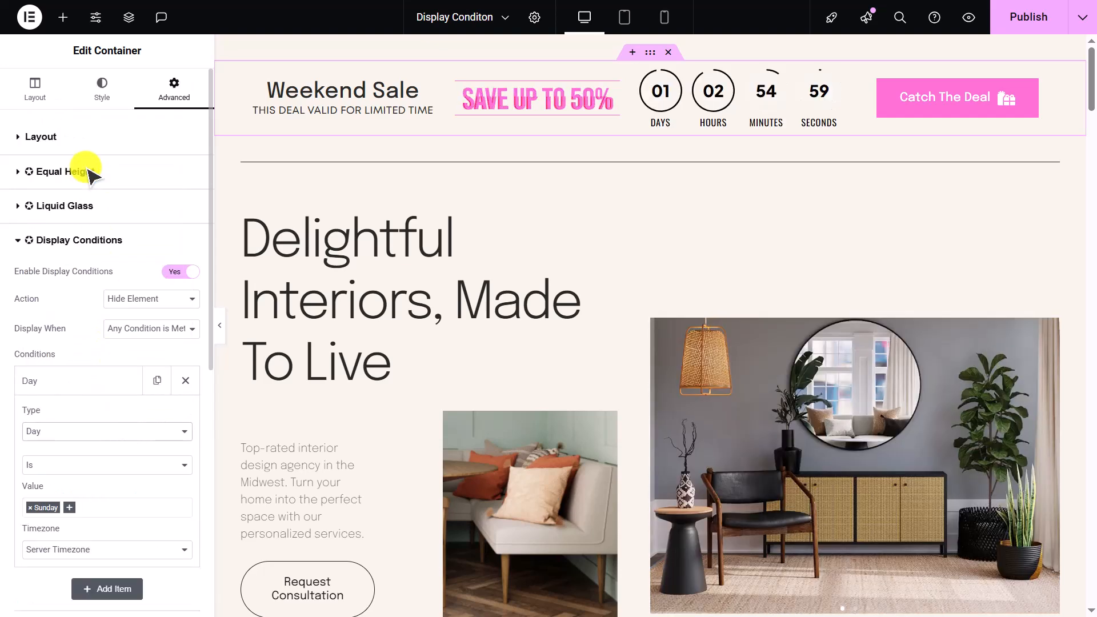
- Add Saturday to the Day condition's values alongside Sunday and preview the page
scroll(91, 323, down, 2)
click(109, 357)
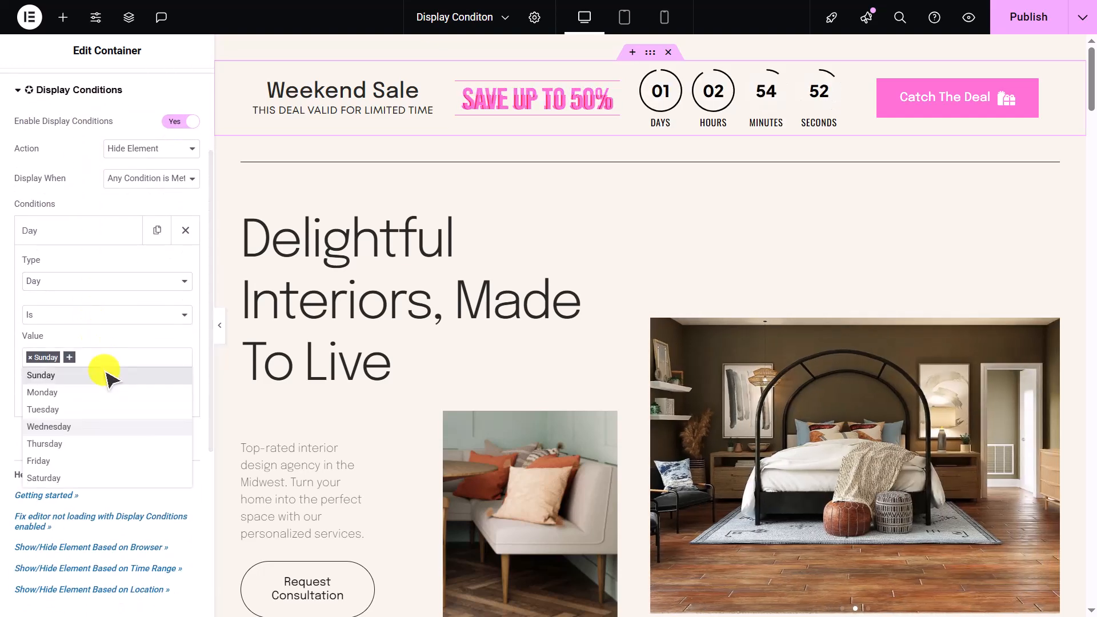
click(102, 480)
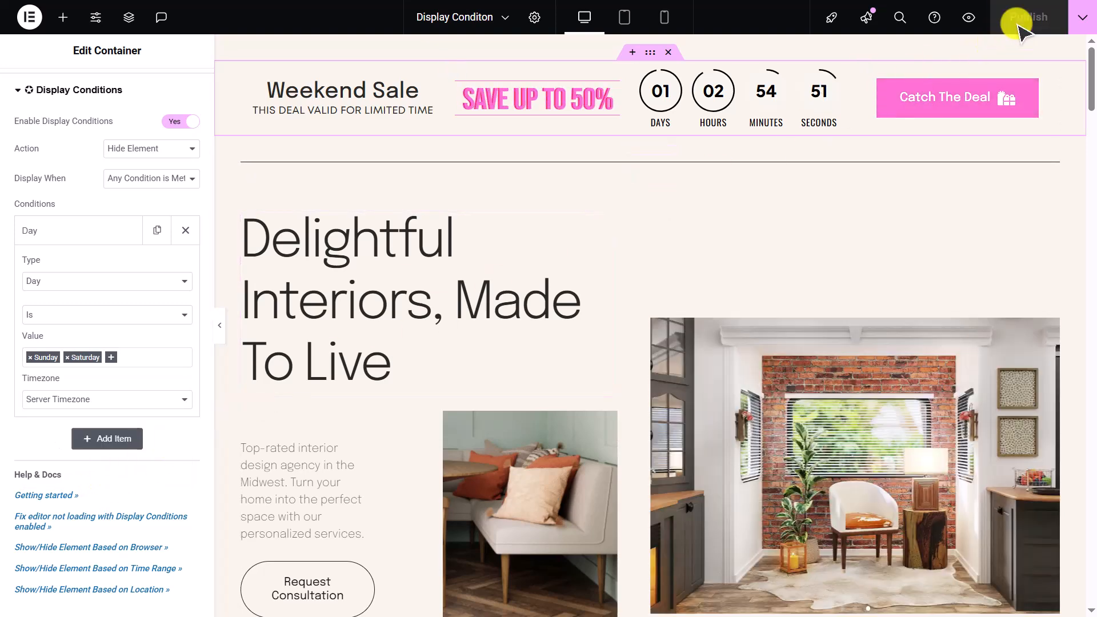
click(973, 22)
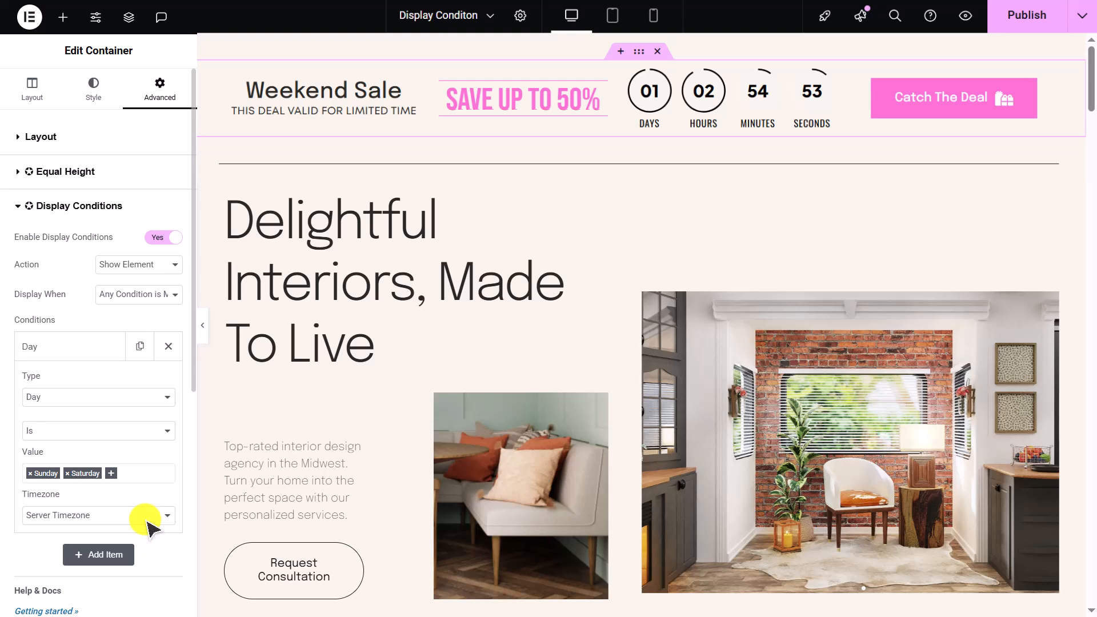
- Select the Valentine's Day modal box, open its Display Conditions, and add a Date condition
click(147, 520)
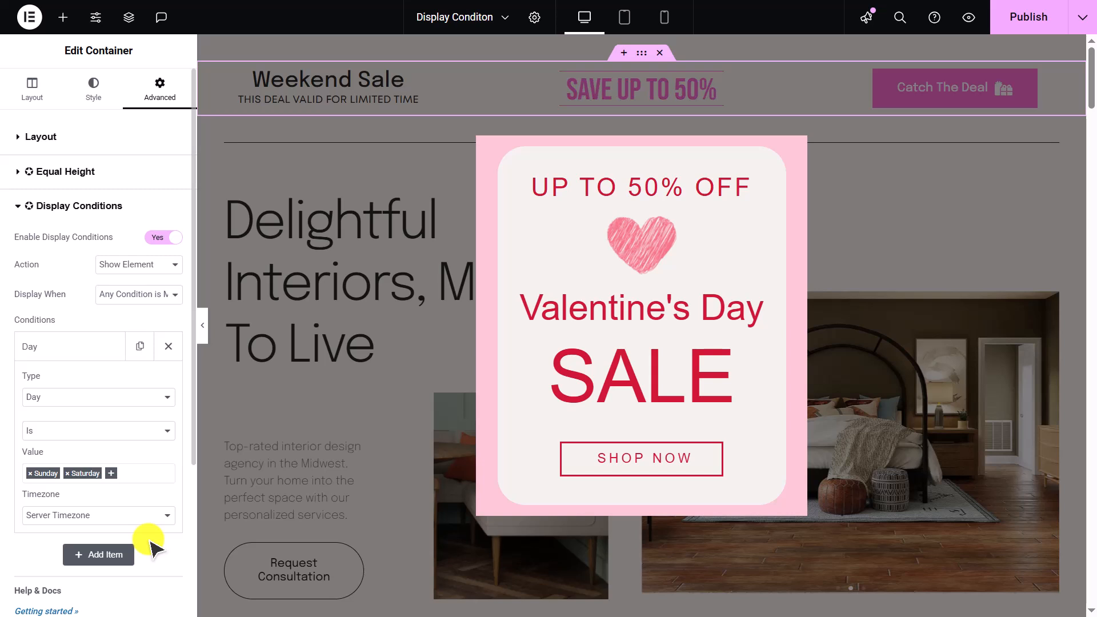
click(621, 497)
click(139, 146)
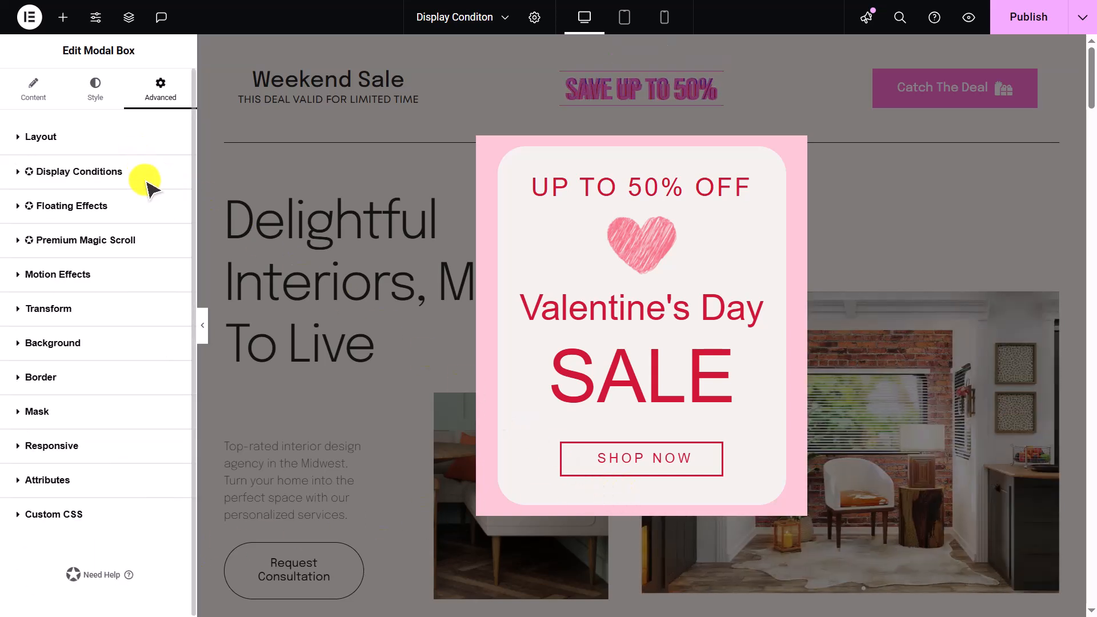
click(150, 173)
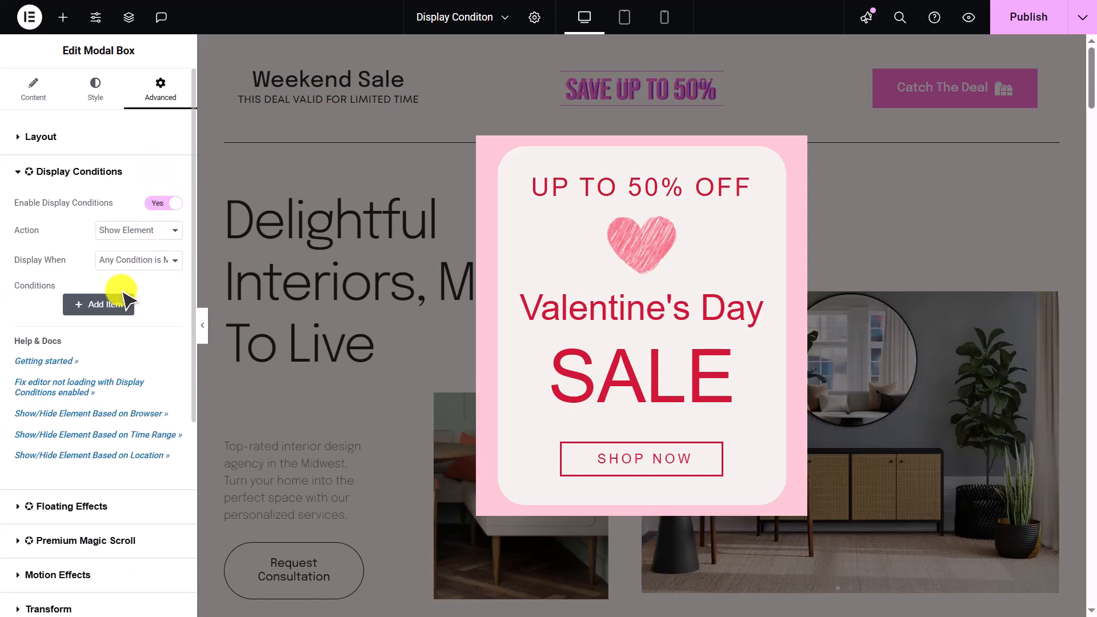
click(123, 297)
click(122, 363)
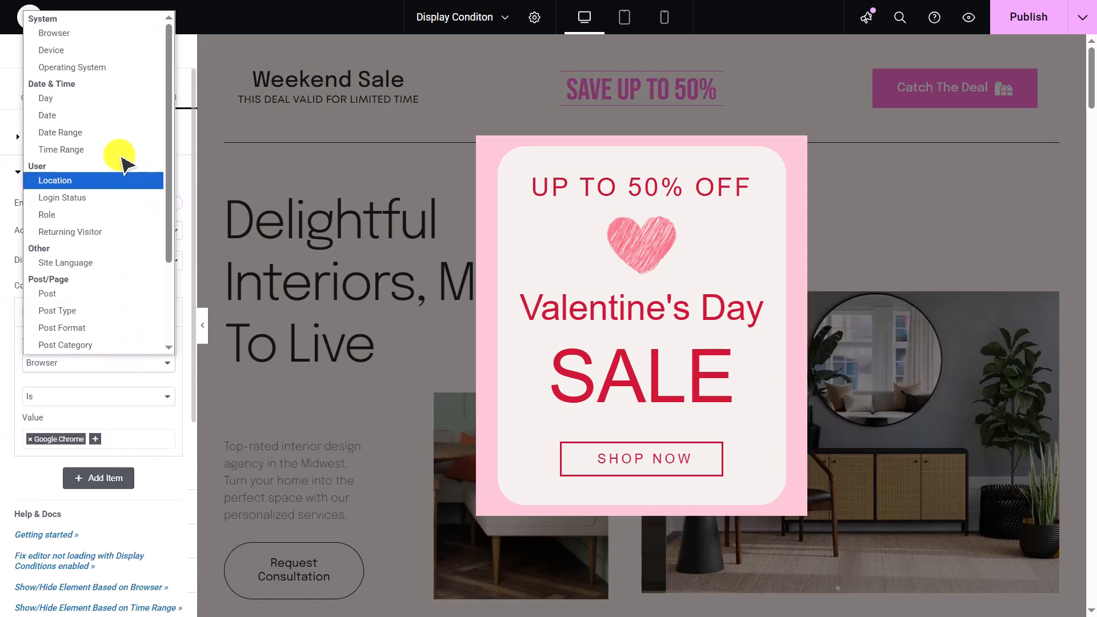
click(110, 115)
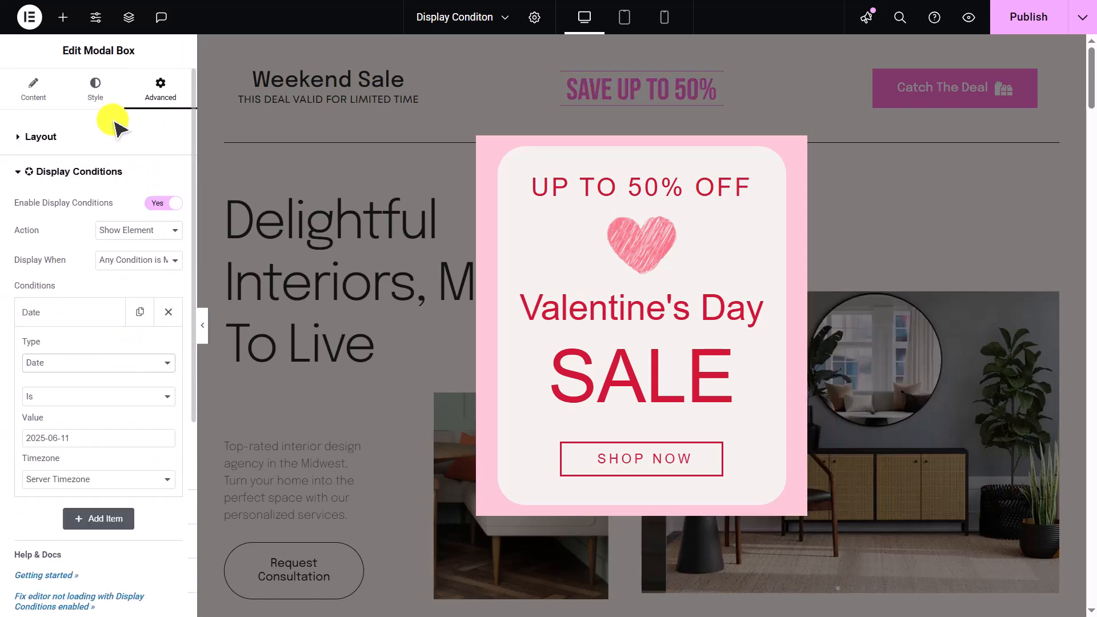
- Set the Date condition's value to February 14, 2025
click(130, 441)
click(88, 231)
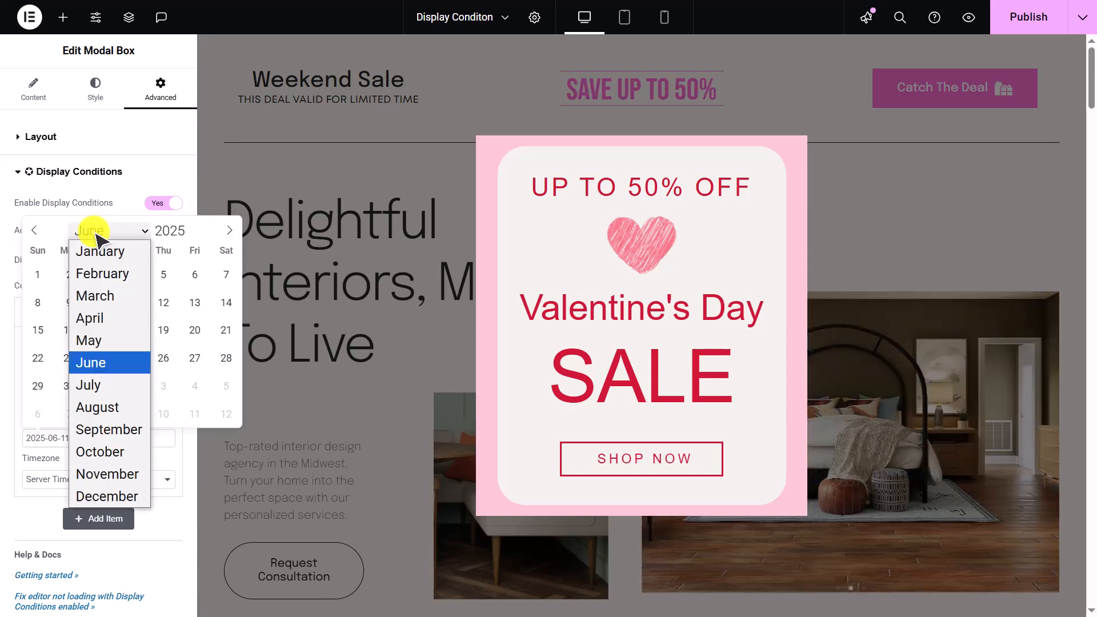
click(91, 273)
click(193, 330)
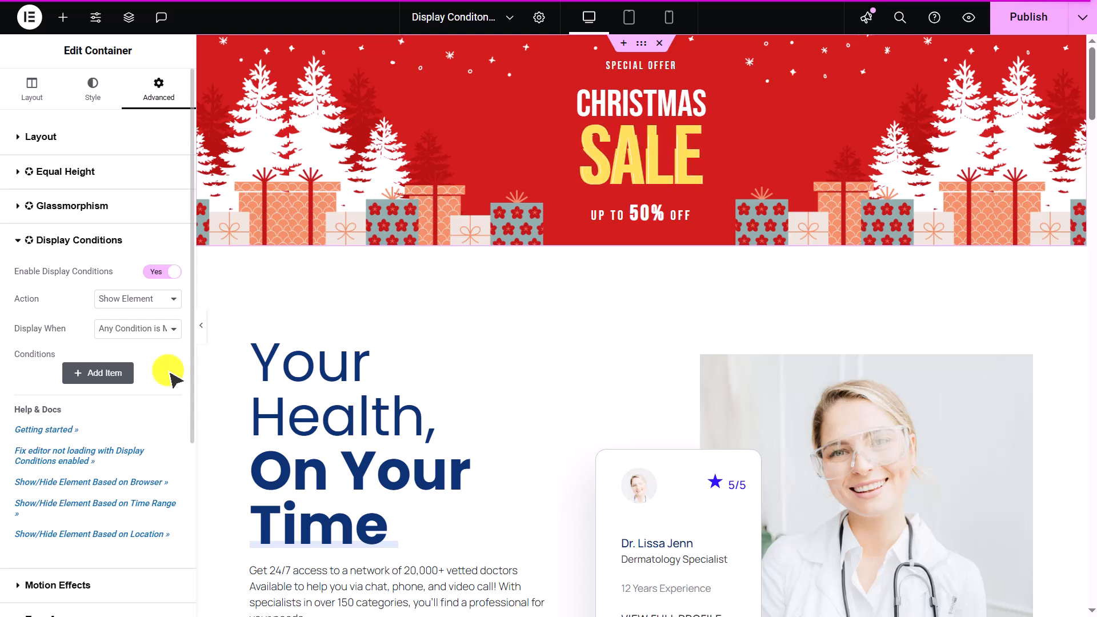
- Add a Date Range display condition to the Christmas Sale container
click(117, 372)
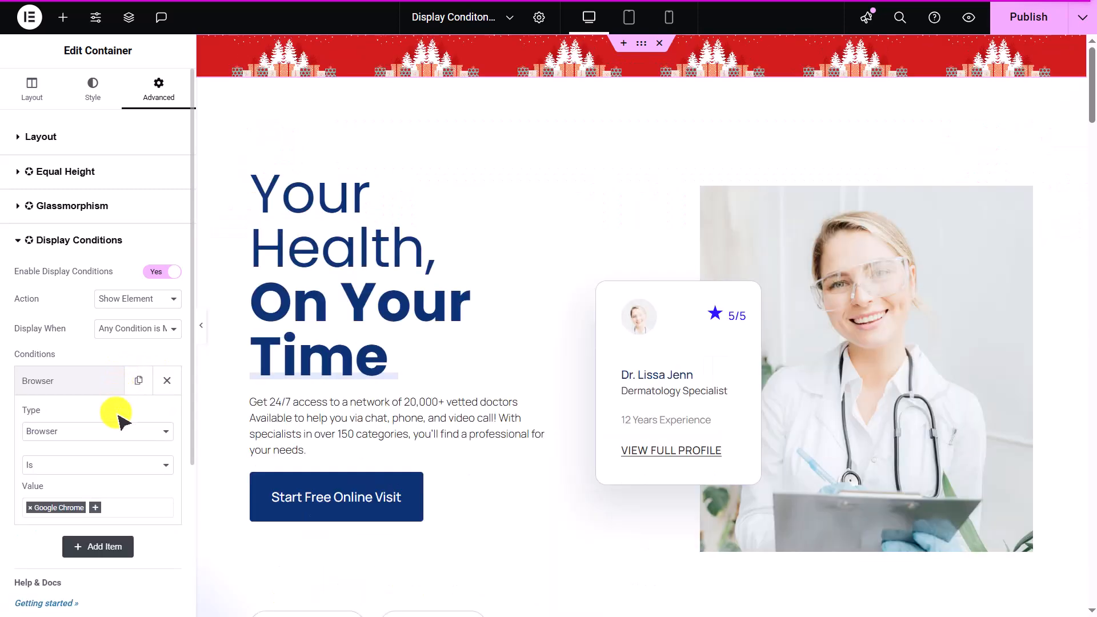
click(121, 431)
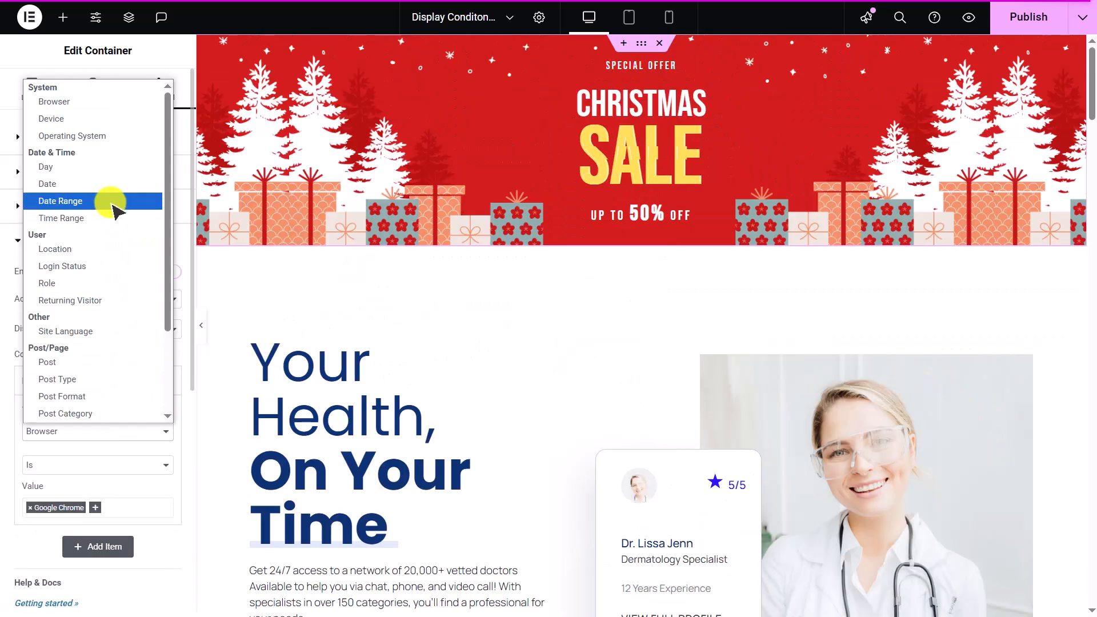
click(113, 206)
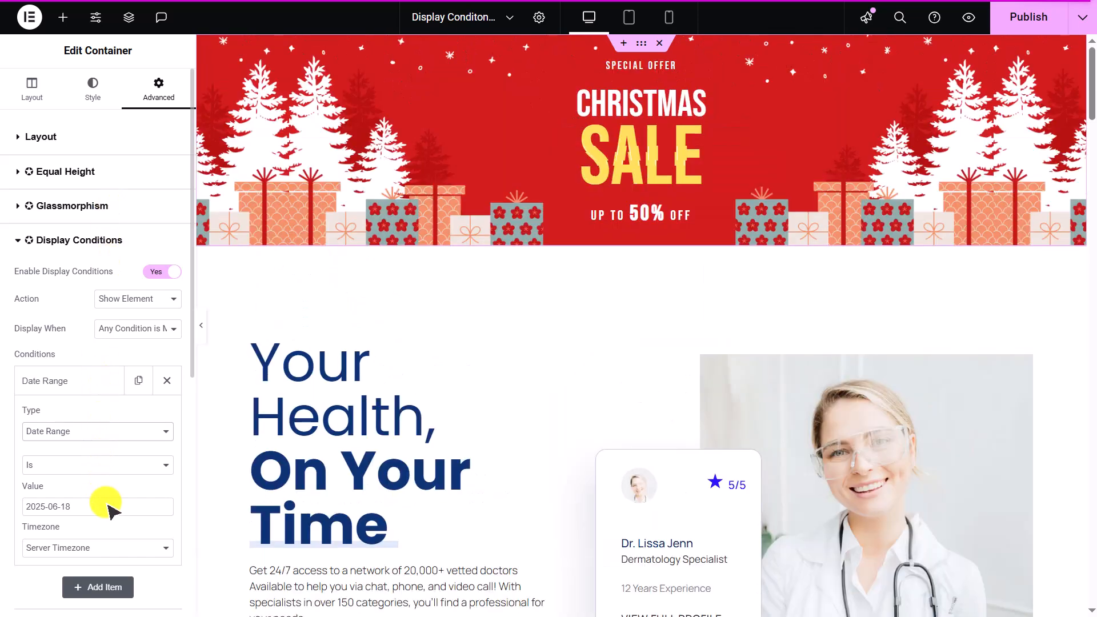
- Set the date range from January 1 to January 10, 2025
click(111, 506)
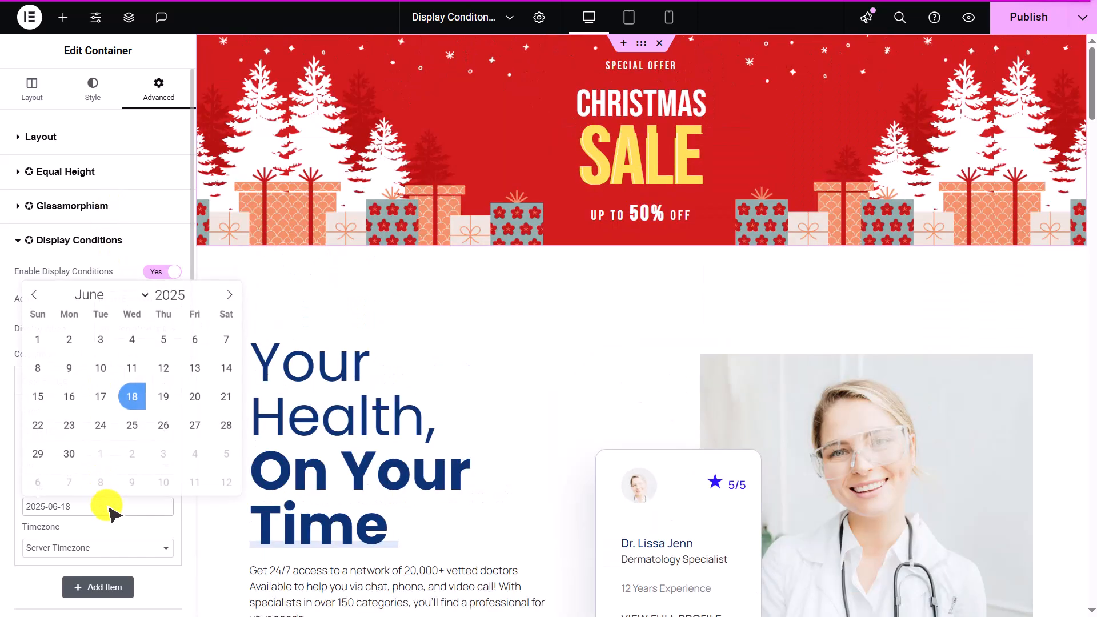
click(117, 293)
click(105, 313)
click(131, 339)
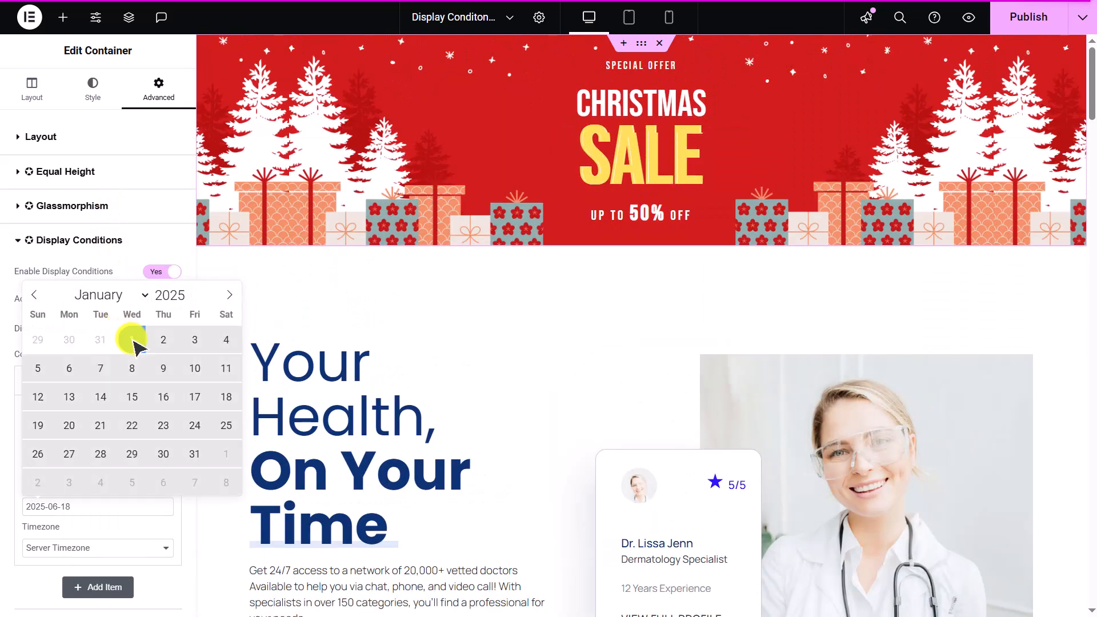
click(195, 368)
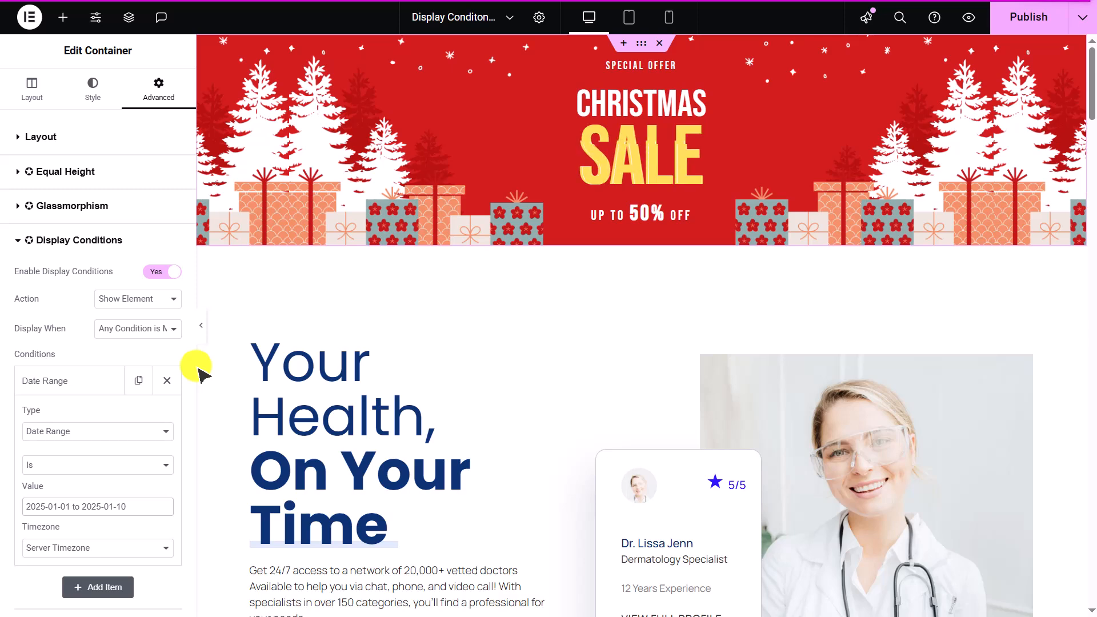
- Collapse the Date Range item and add a second condition of type Time Range
click(103, 382)
click(108, 417)
click(108, 467)
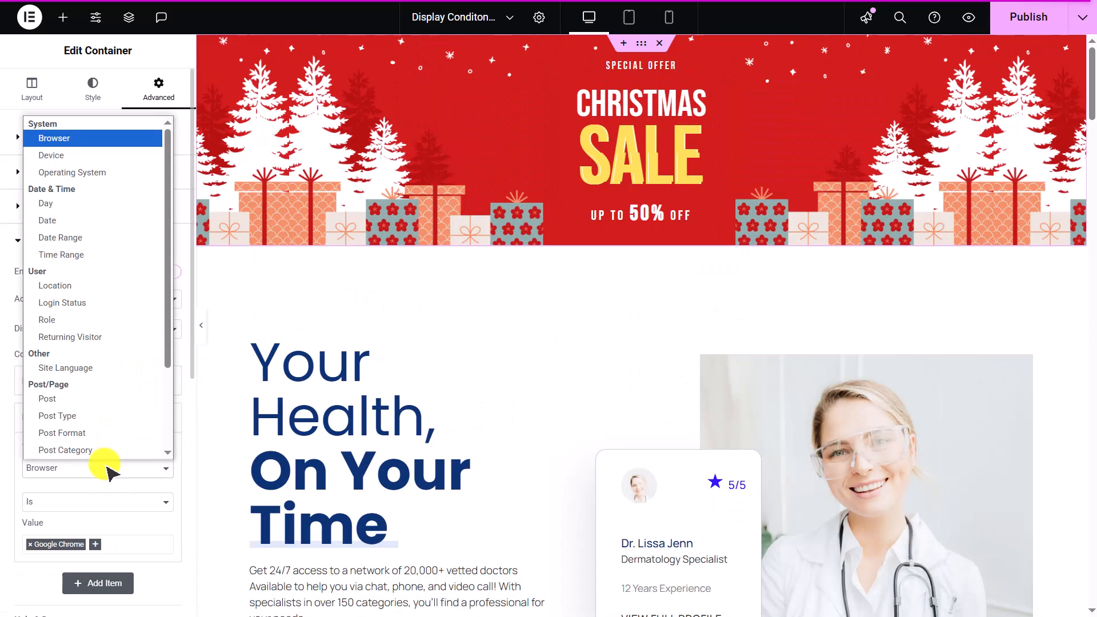
click(108, 260)
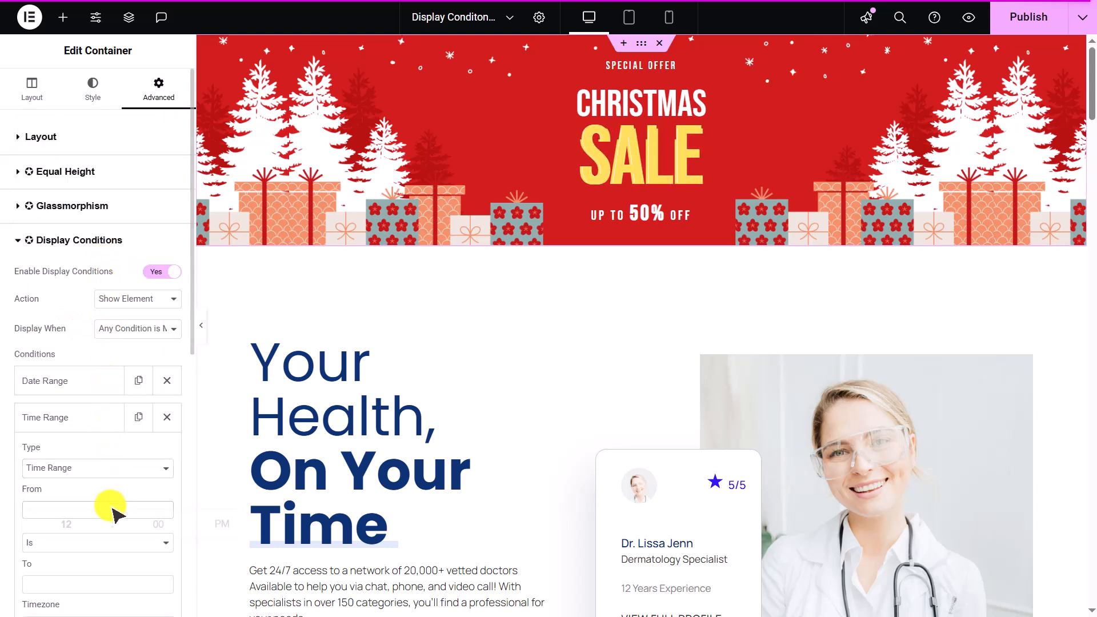
- Set the Time Range start time to 09:00 AM
text(09)
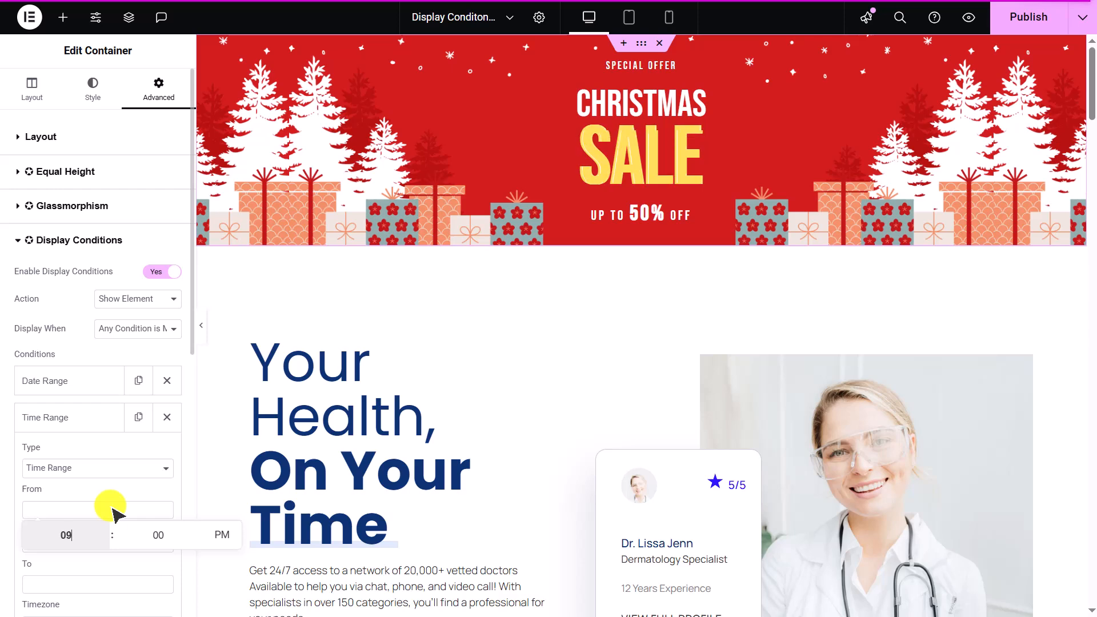
click(220, 536)
click(149, 488)
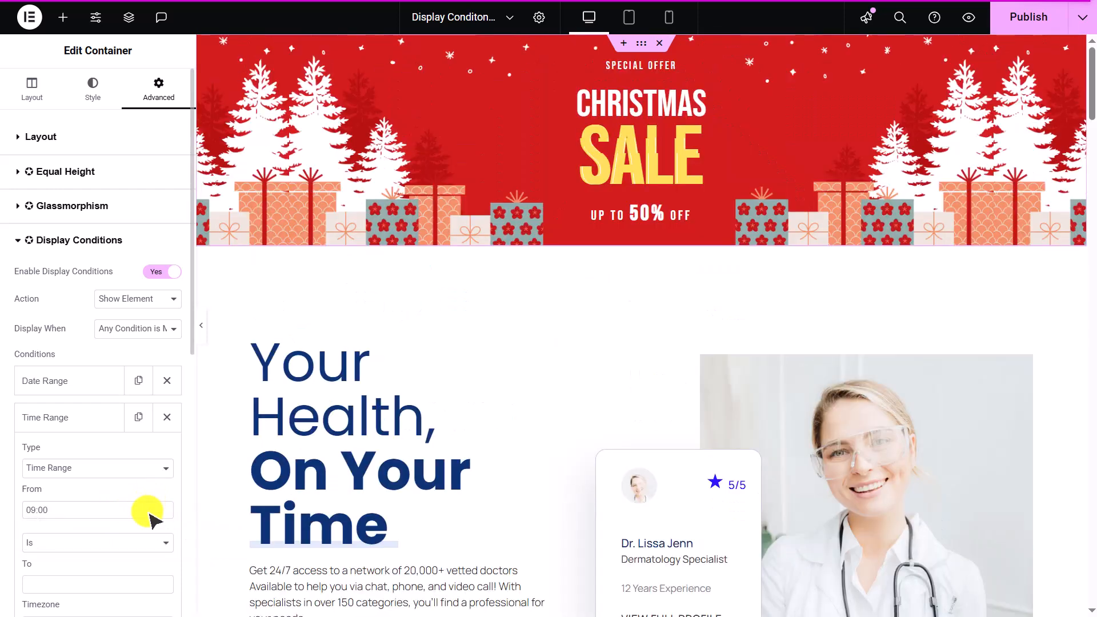
- Set the Time Range end time to 17:00
scroll(148, 518, down, 2)
click(148, 494)
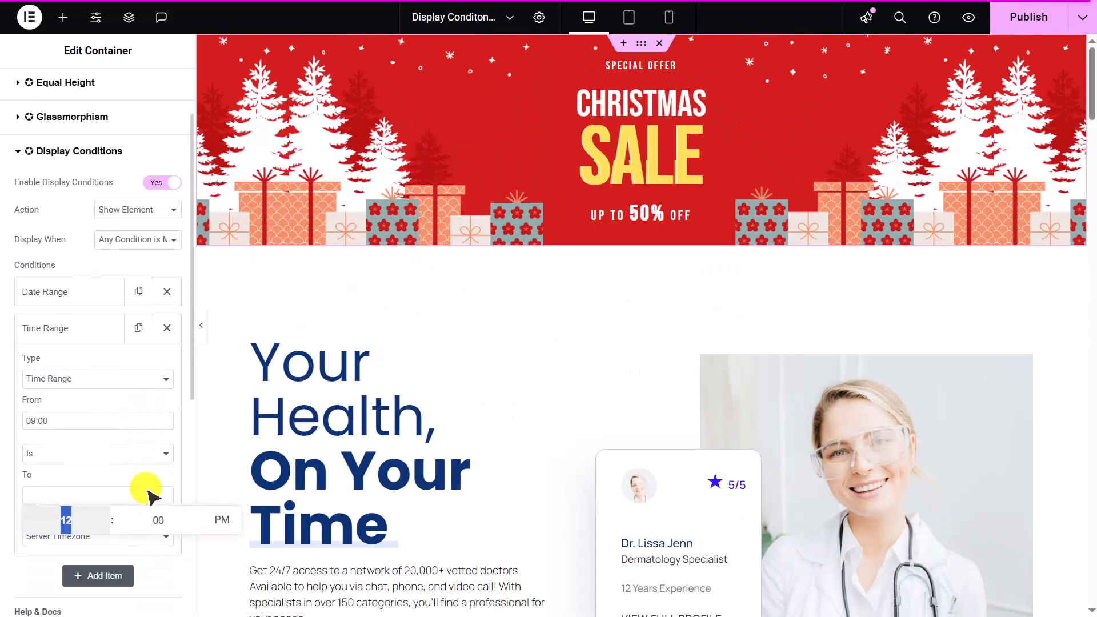
text(5)
click(148, 495)
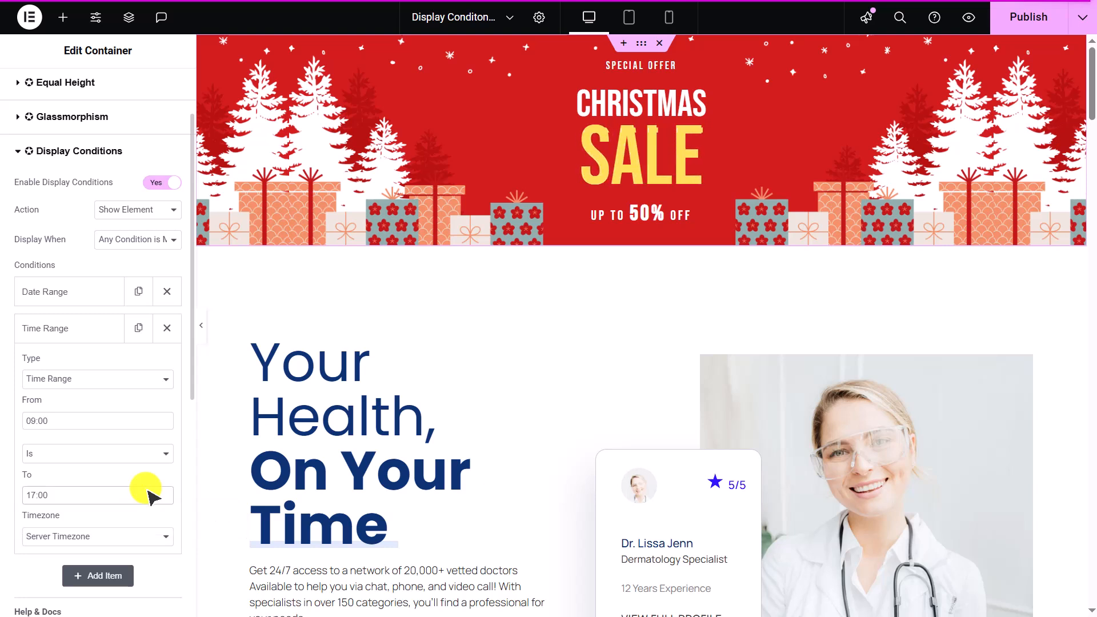
- Collapse the Time Range item and add a third condition of type Location
click(112, 337)
click(115, 365)
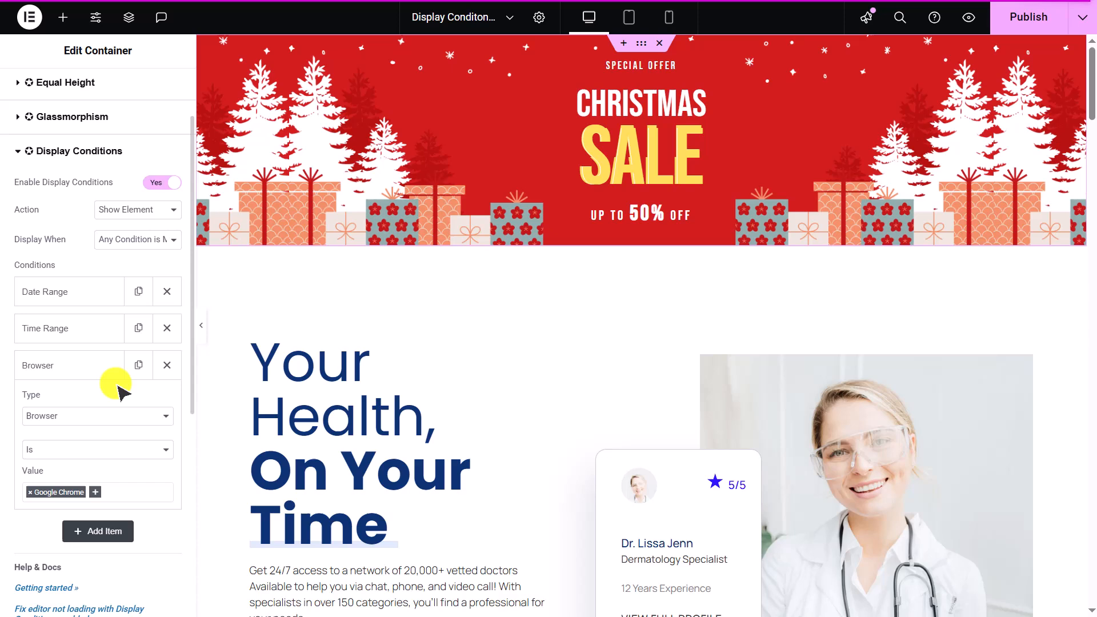
click(132, 416)
click(108, 240)
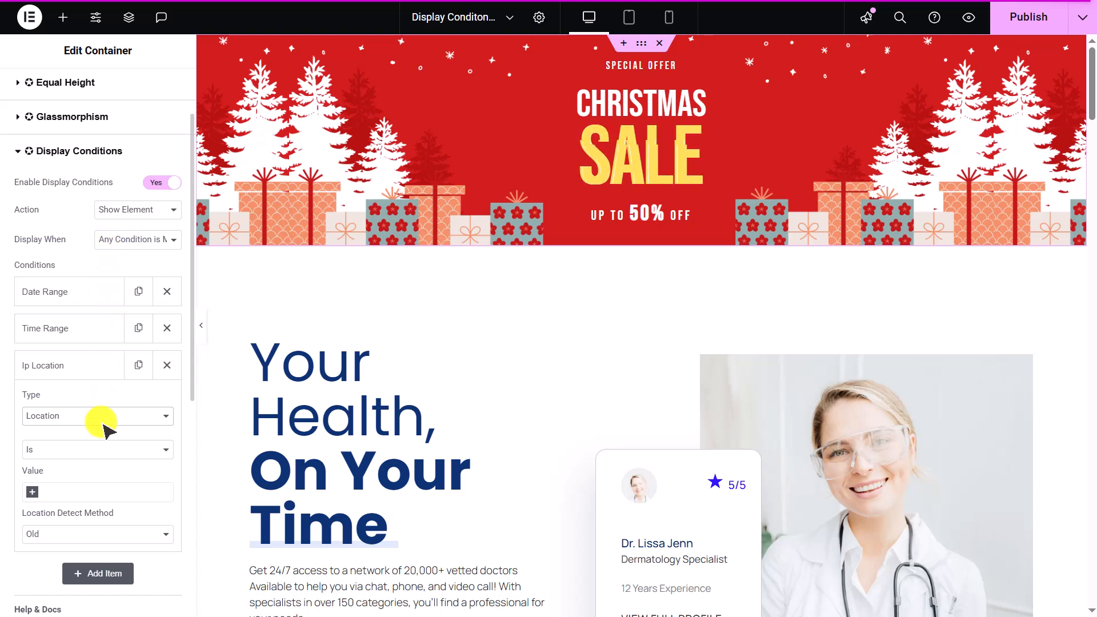
- Set the Location condition's value to United States
click(108, 491)
drag(167, 360, 171, 460)
click(129, 406)
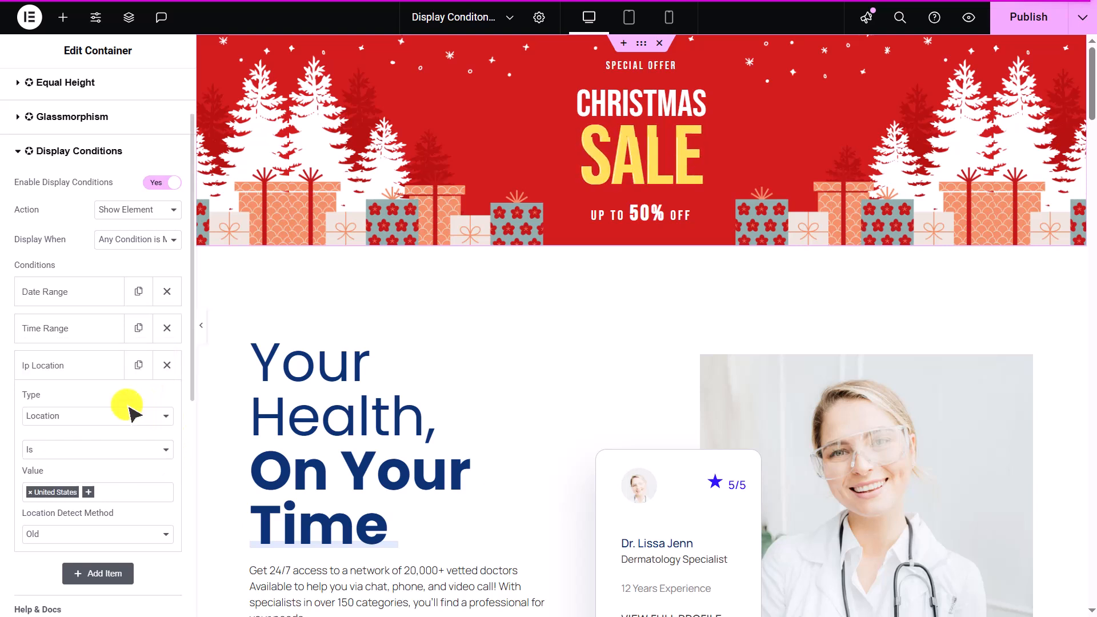
click(141, 534)
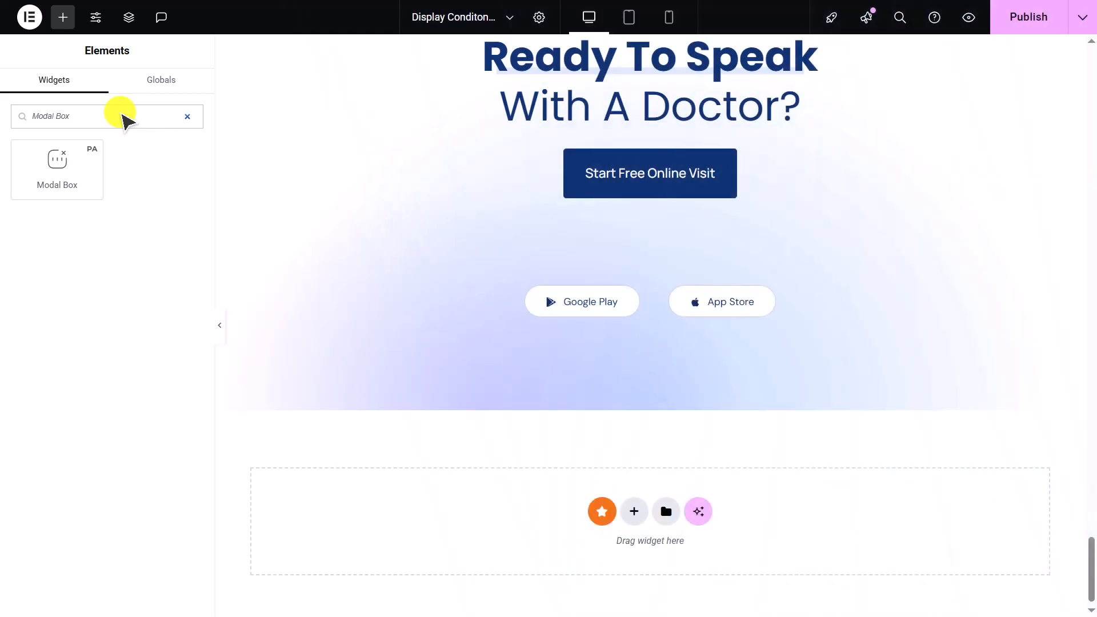
- Drag a Modal Box widget into the empty section at the bottom of the page
drag(89, 192, 594, 540)
scroll(581, 536, down, 1)
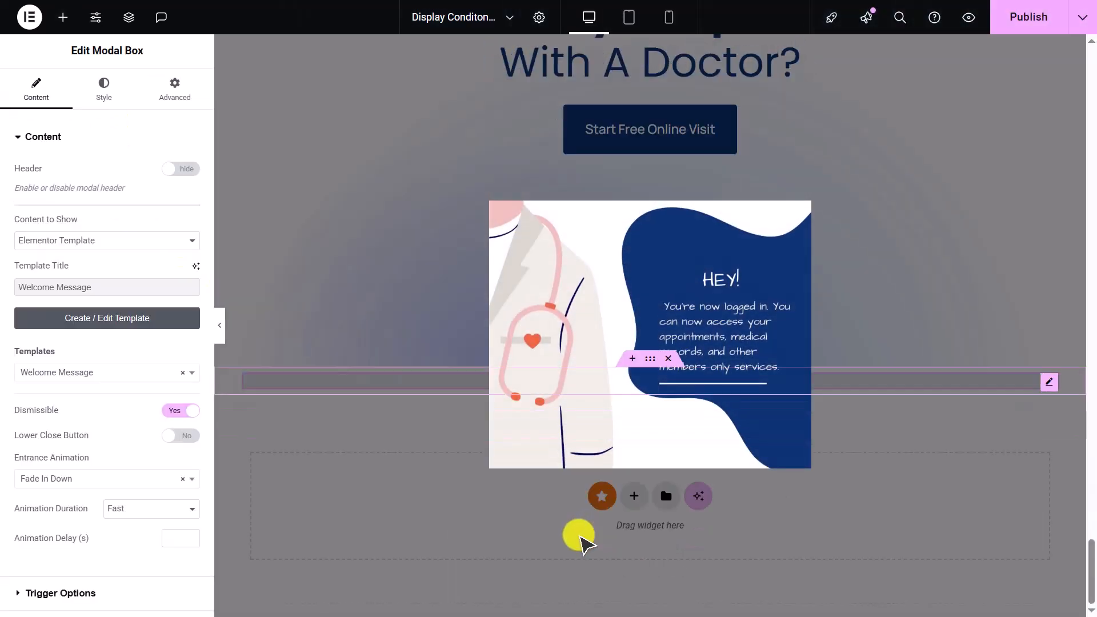
scroll(582, 535, up, 3)
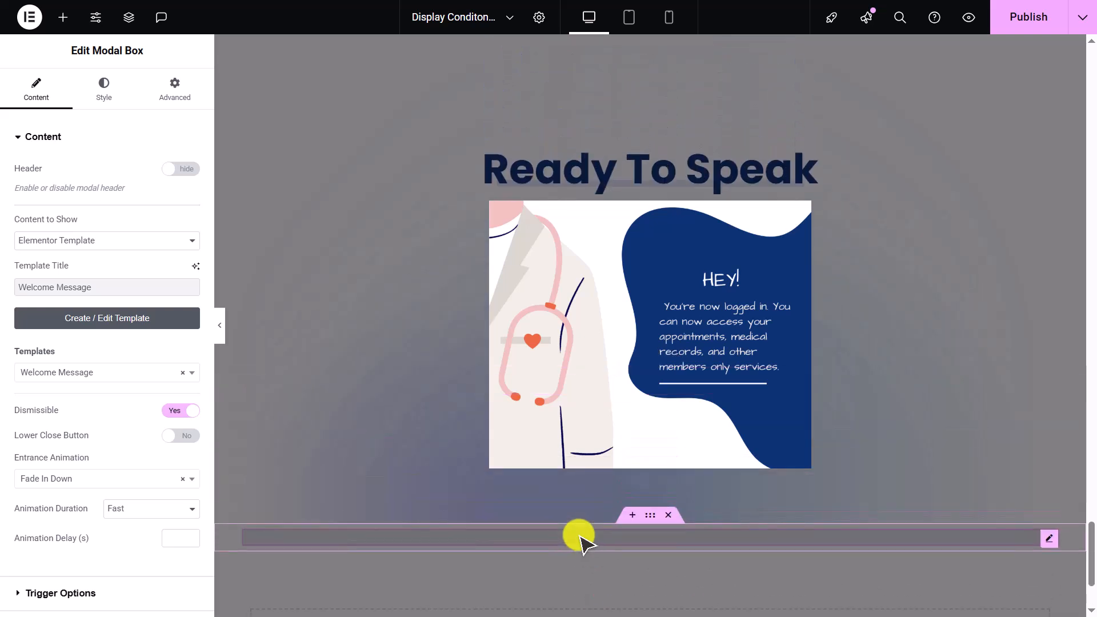
- Enable Display Conditions on the Modal Box
click(176, 92)
click(179, 130)
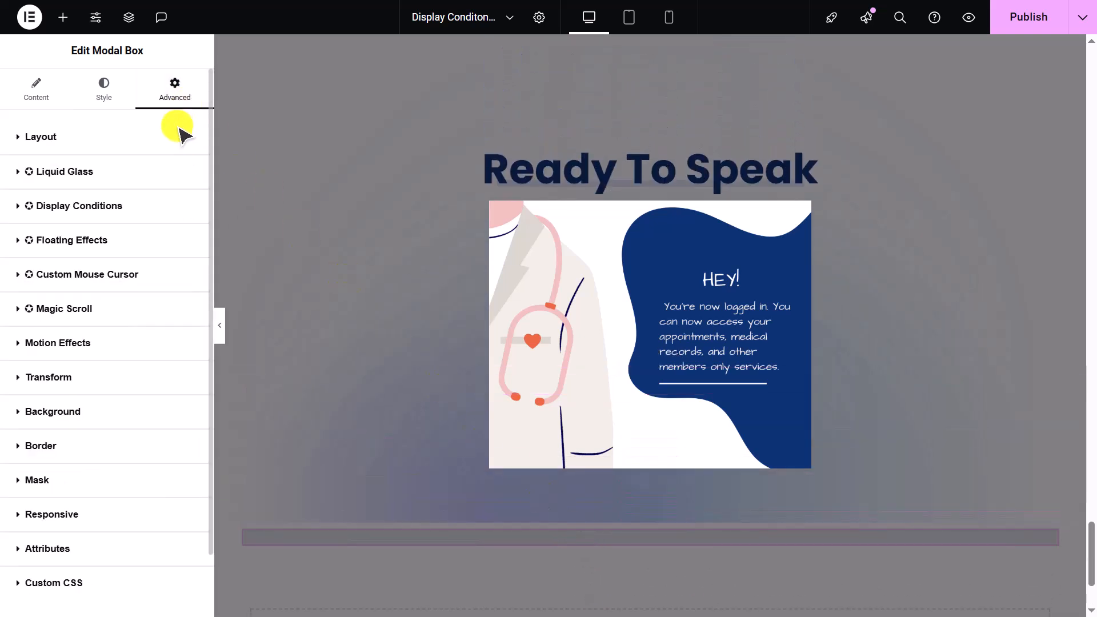
click(178, 205)
click(181, 239)
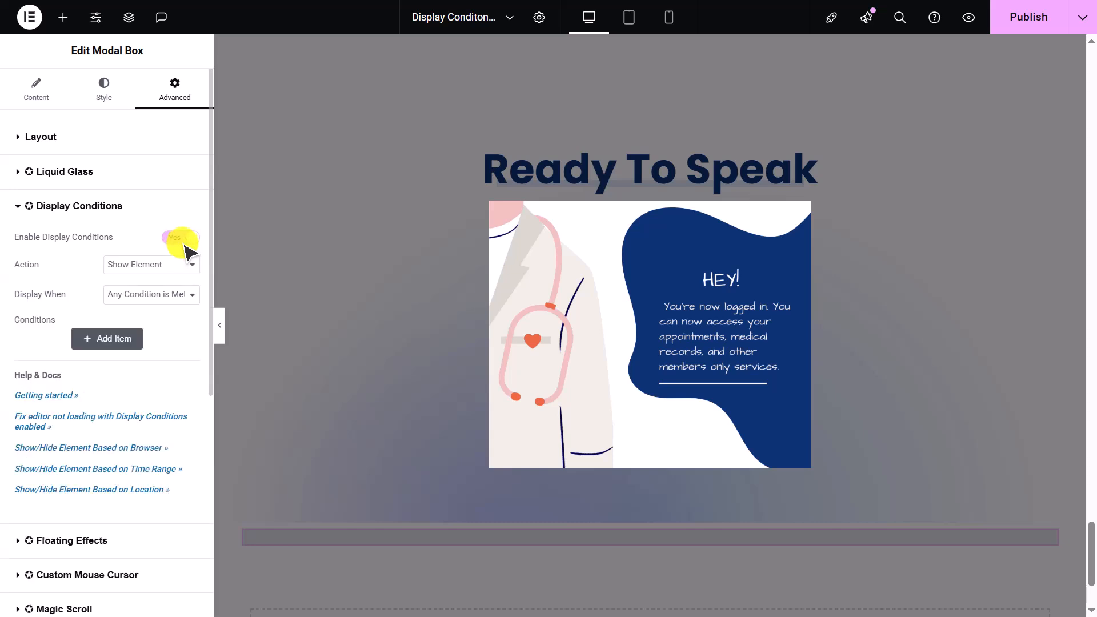
- Add a Login Status condition with value Logged In and publish the page
click(130, 337)
click(134, 398)
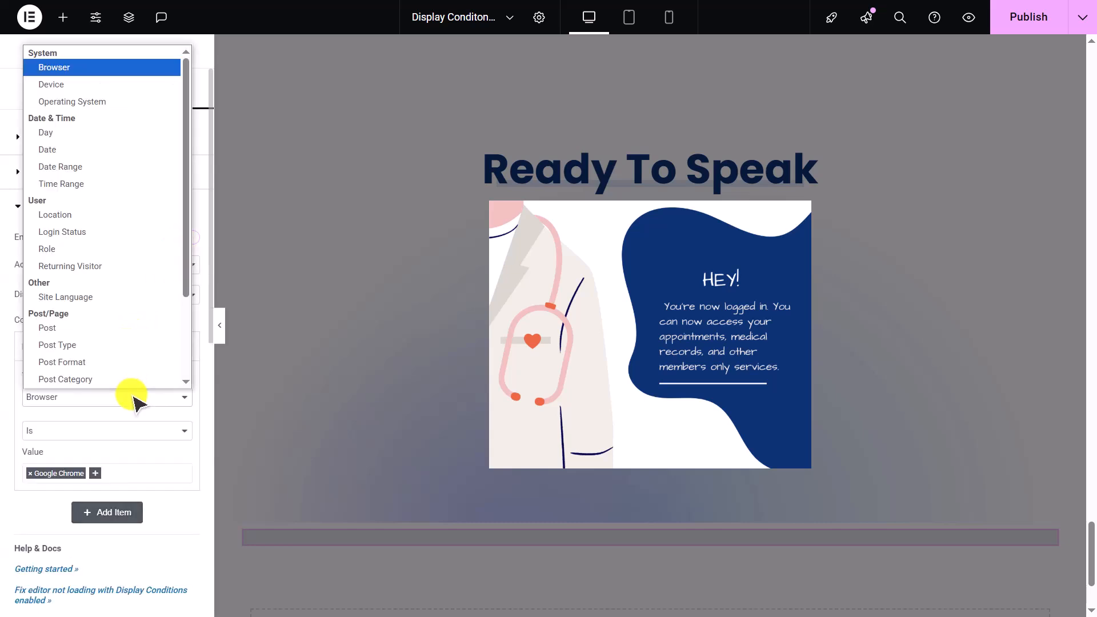
click(122, 232)
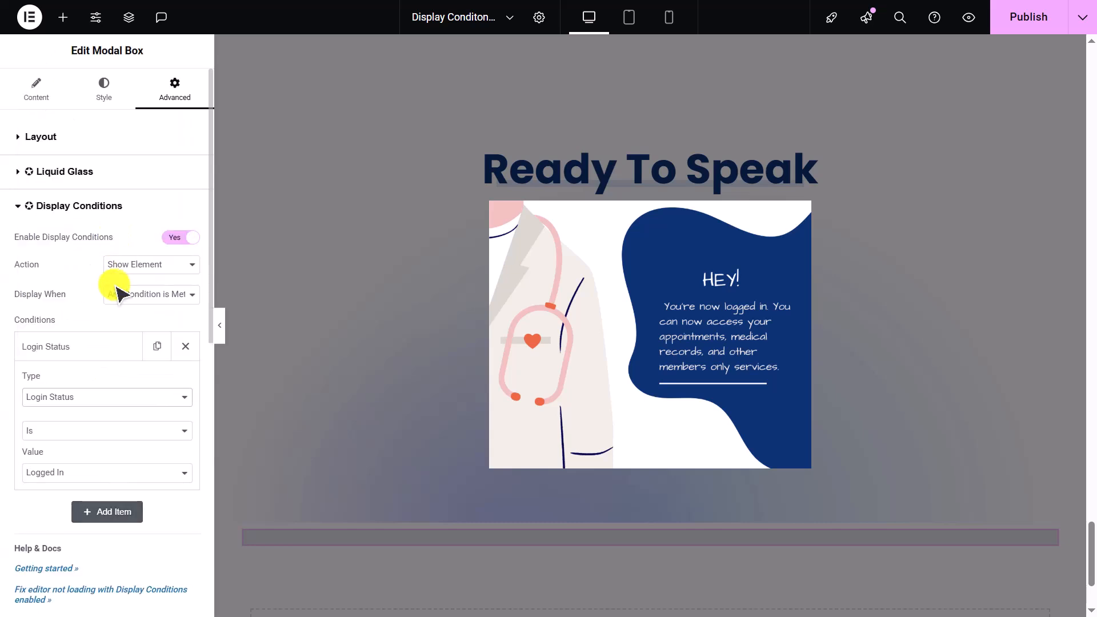
click(120, 468)
click(119, 467)
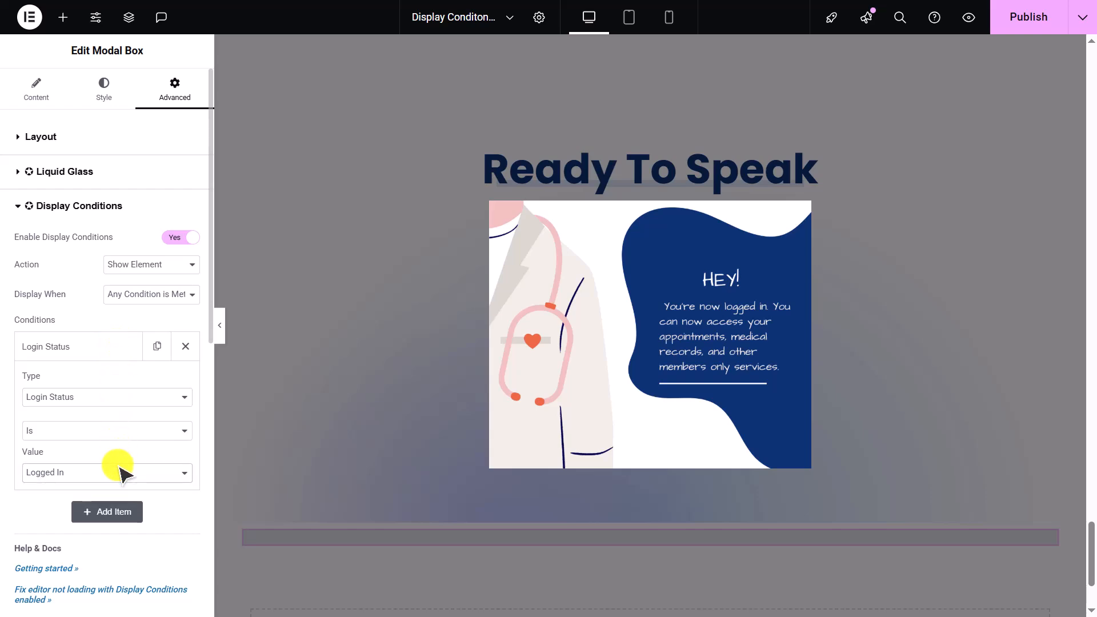
click(1011, 22)
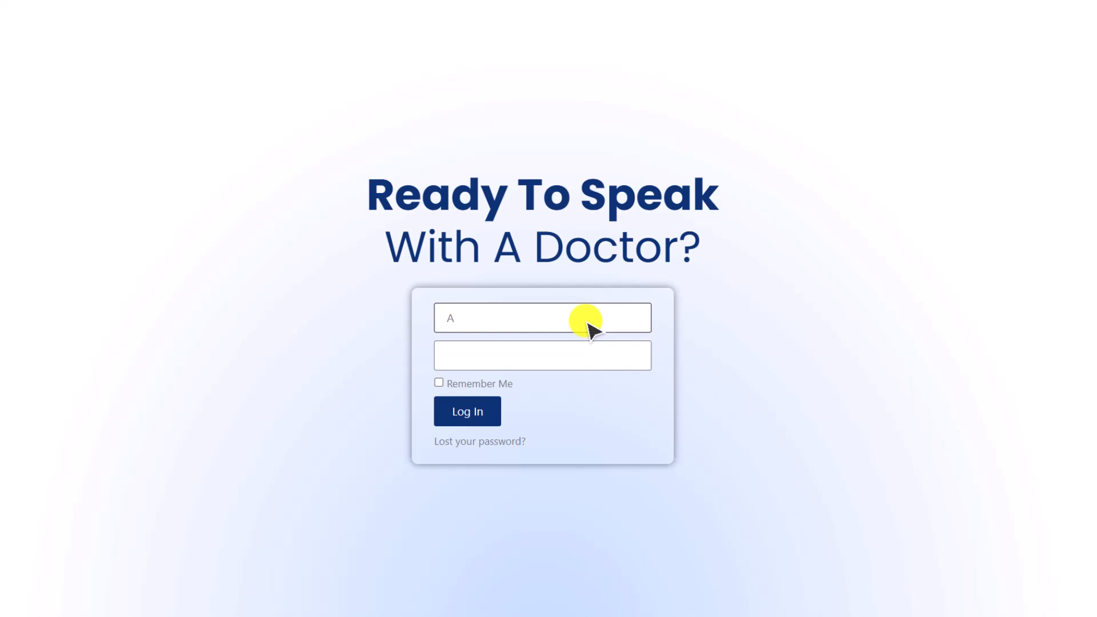
- Log in to the site with the username and account password
click(586, 324)
text(Andrew)
click(585, 356)
text(•)
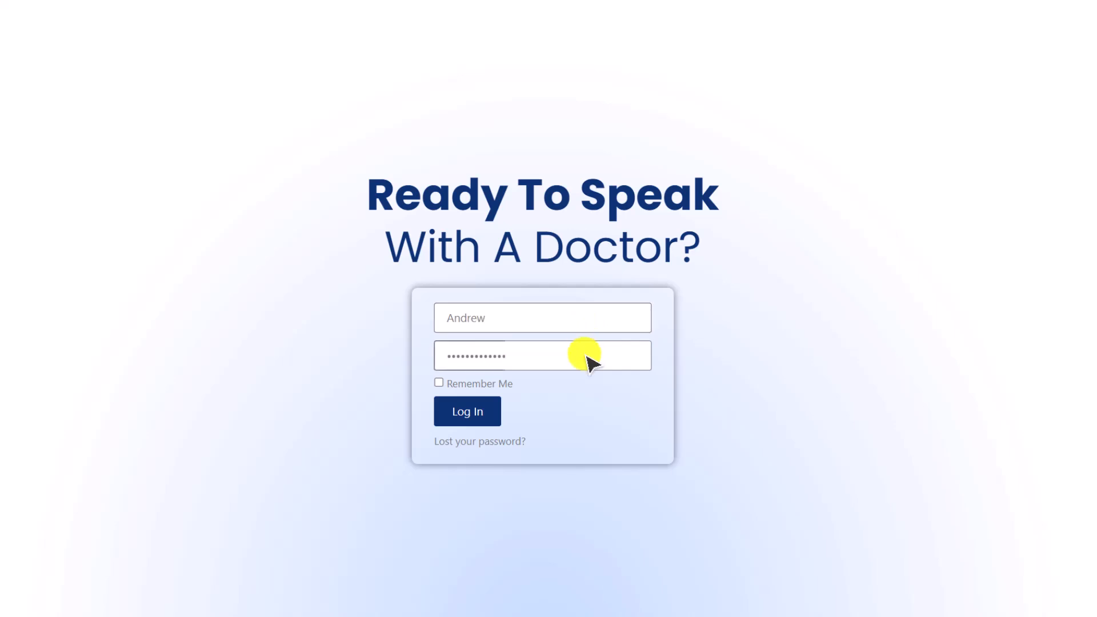
text(••)
click(493, 416)
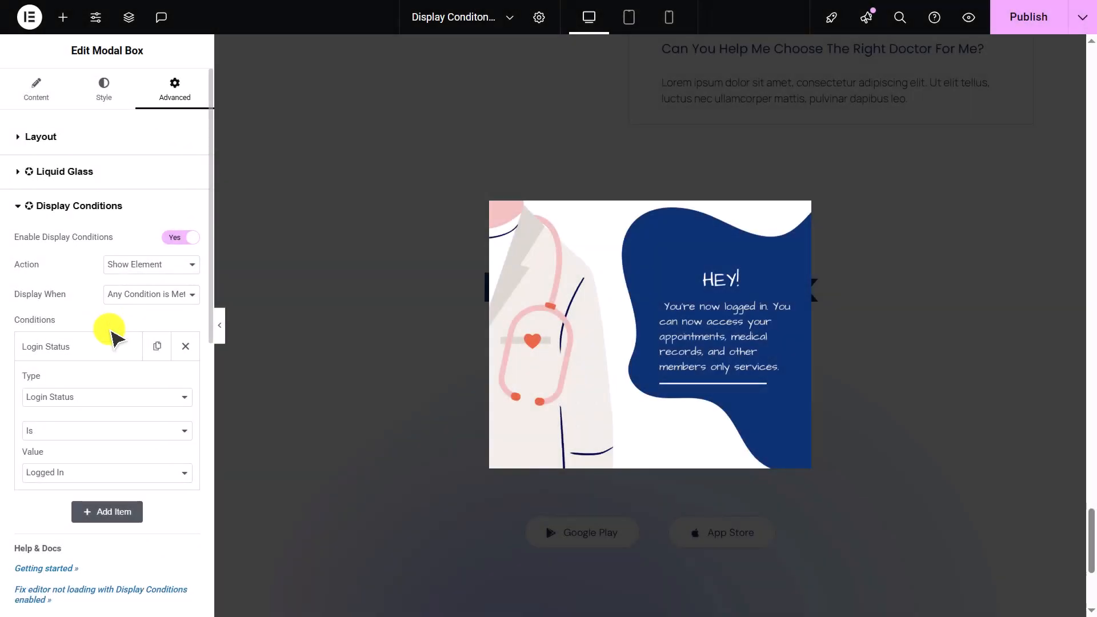
- Add a Role condition to the modal with value Subscriber
click(123, 511)
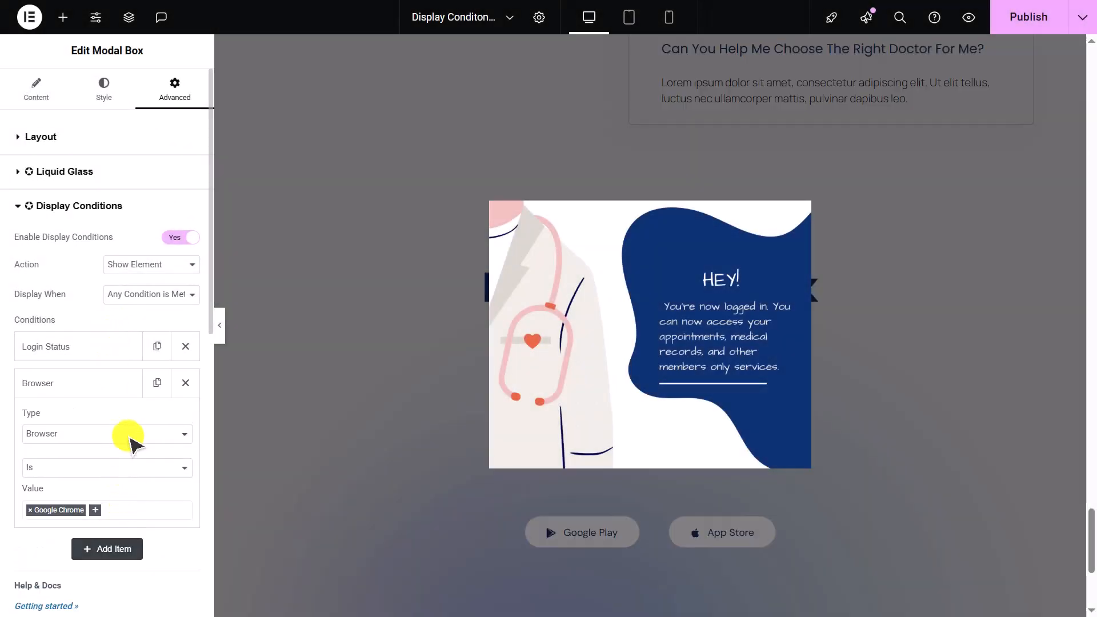
click(130, 434)
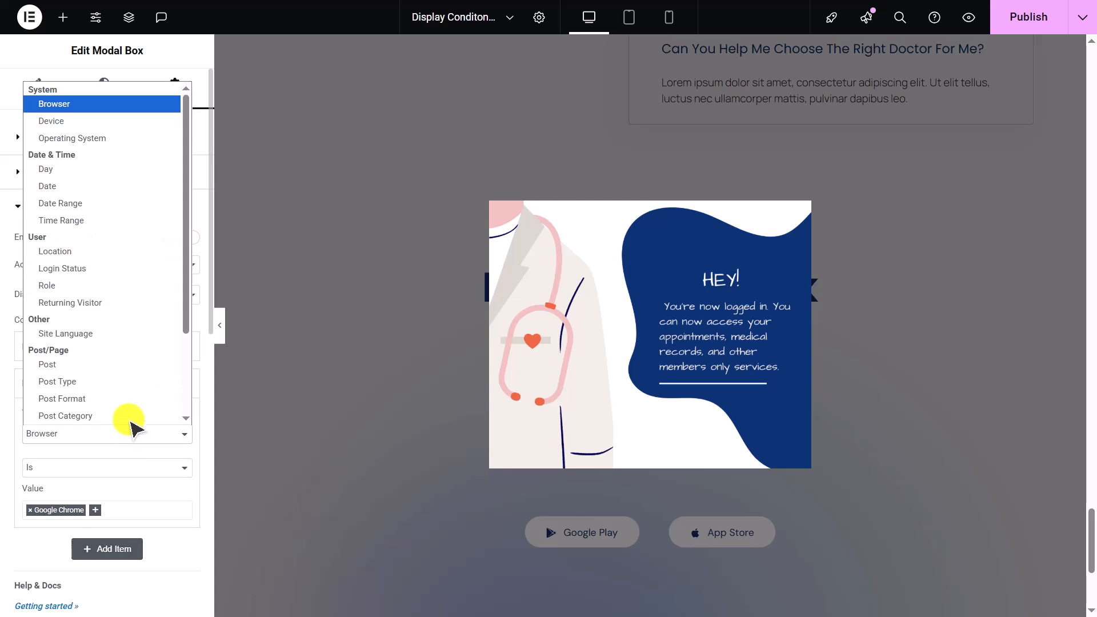
click(118, 285)
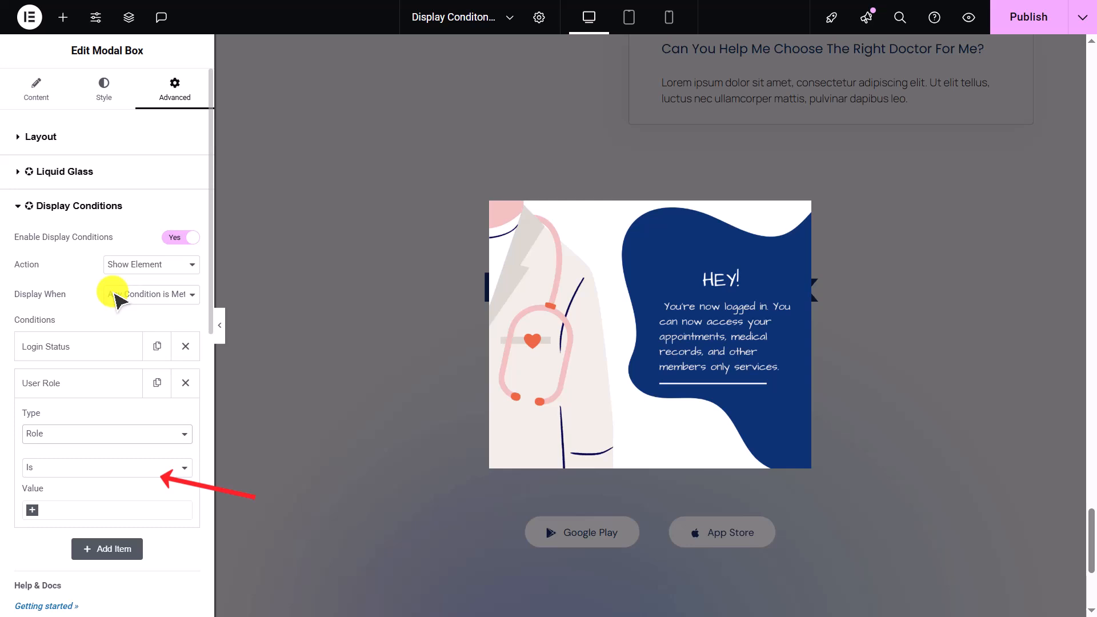
click(108, 511)
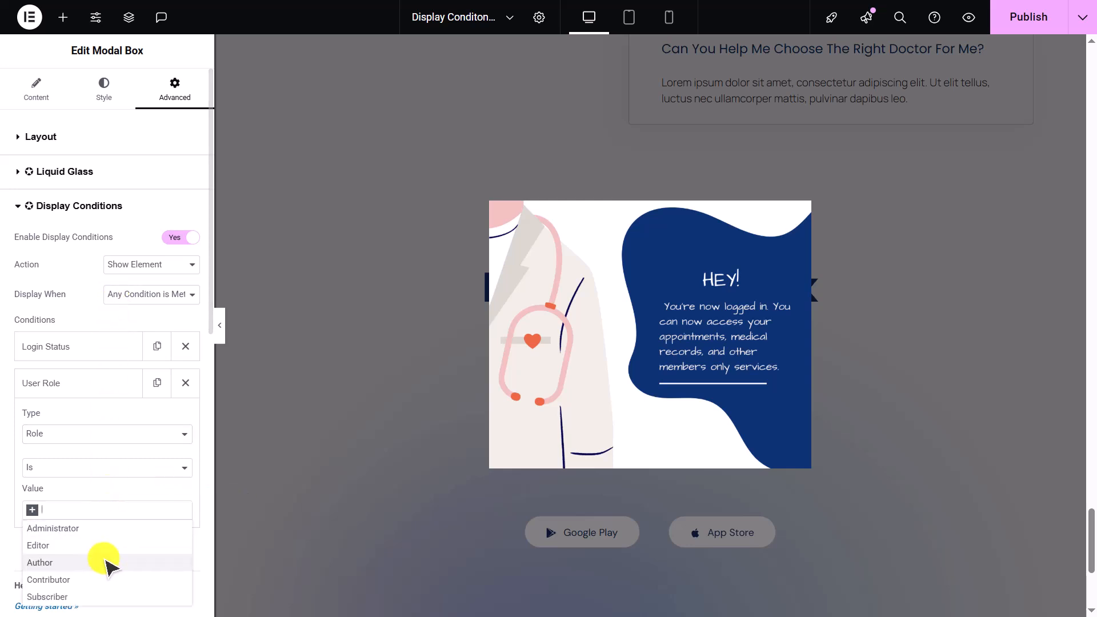
click(103, 599)
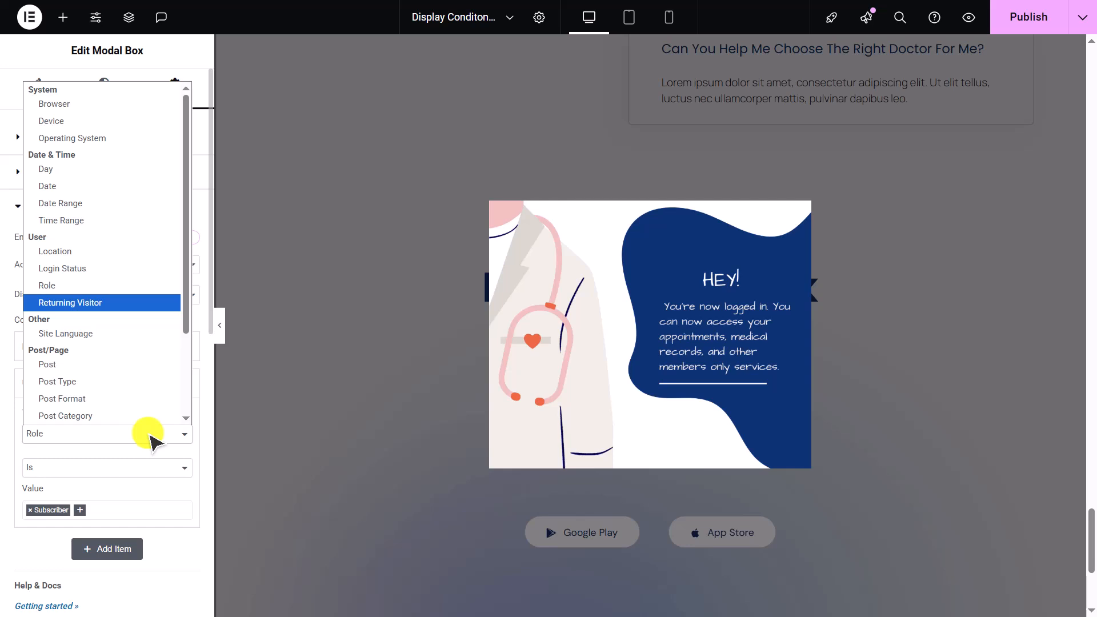
- Set the modal's template to First Time Visiting
click(31, 81)
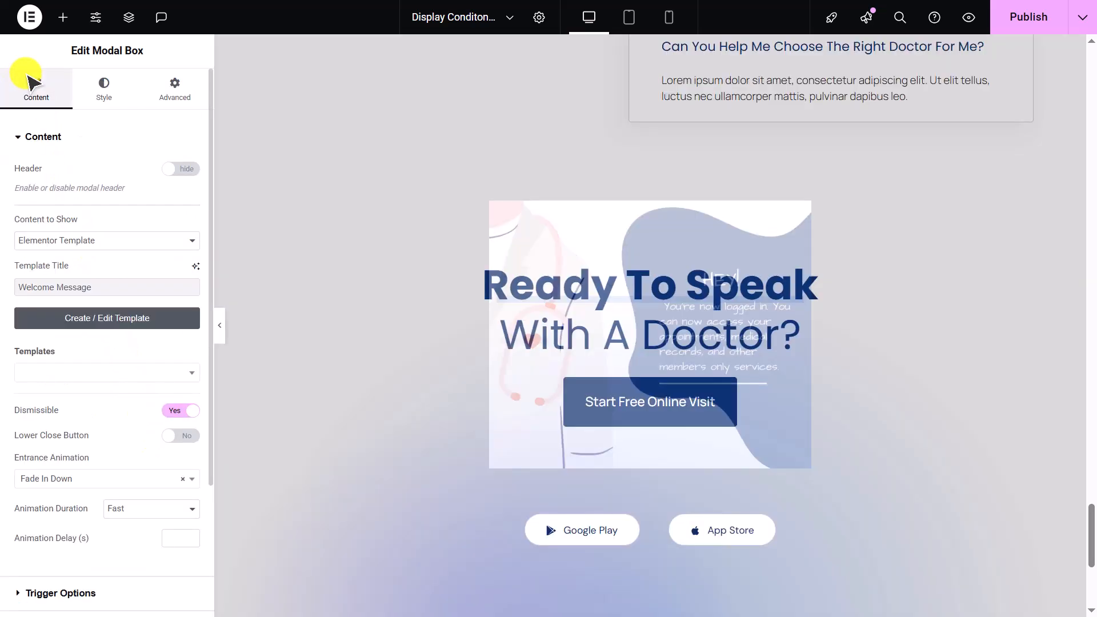
click(115, 373)
text(Fir)
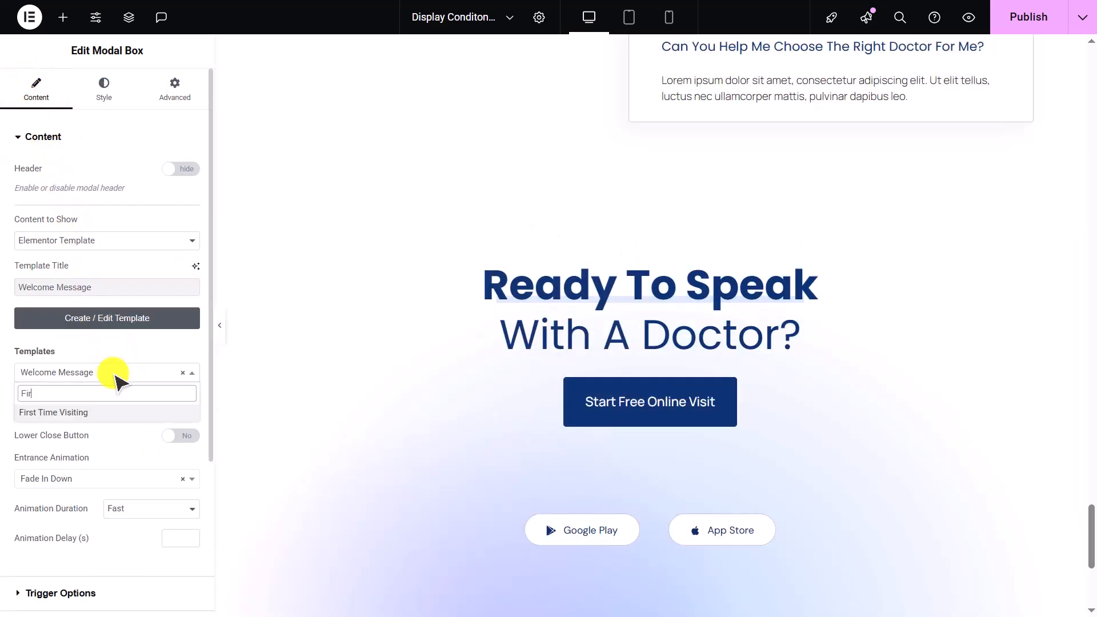
click(134, 412)
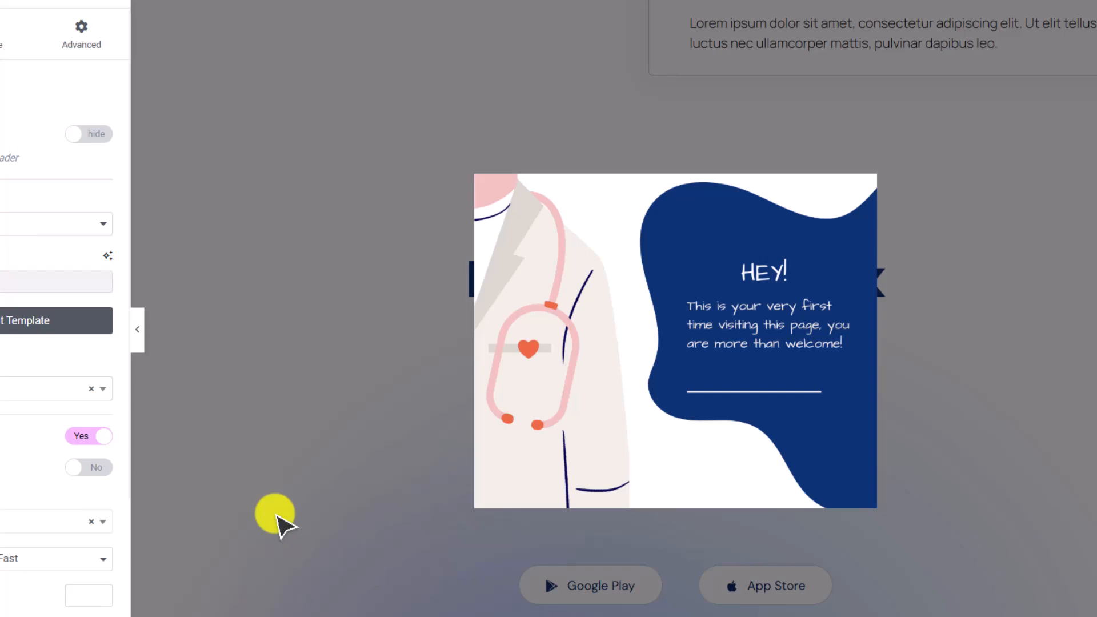
- Duplicate the modal box and set the copy's template to Welcome Back
right_click(262, 426)
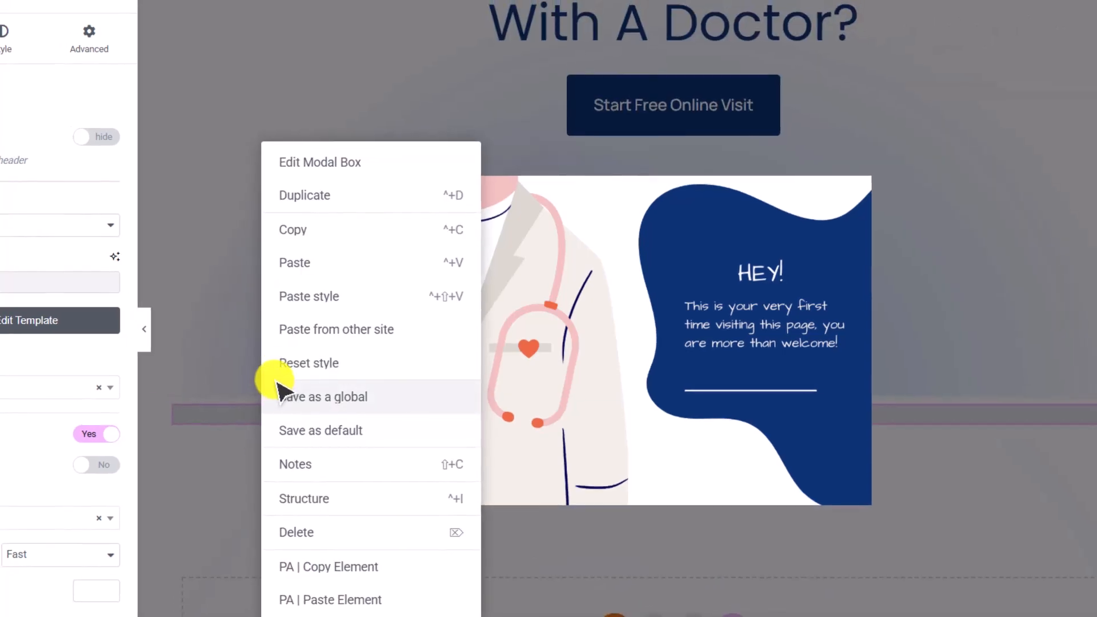
click(410, 197)
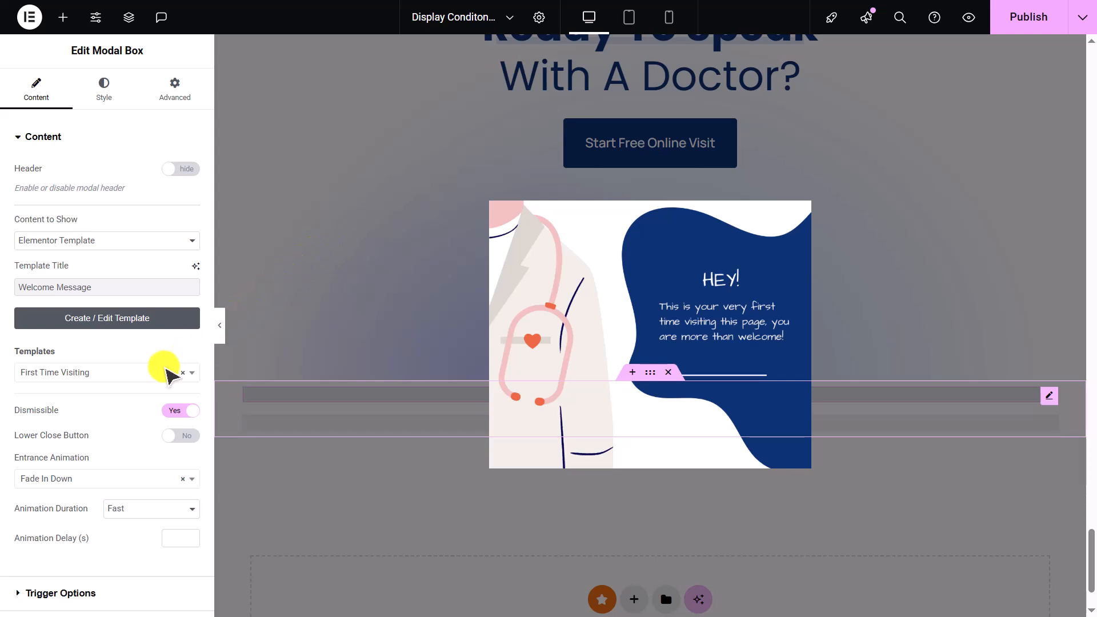
click(166, 373)
click(142, 420)
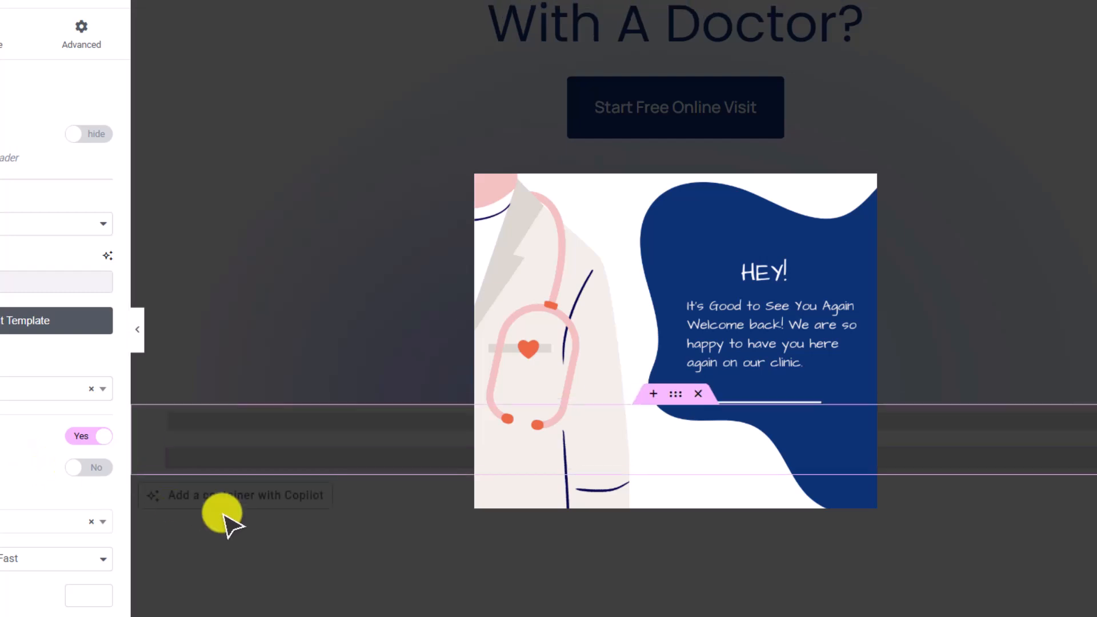
scroll(224, 516, up, 1)
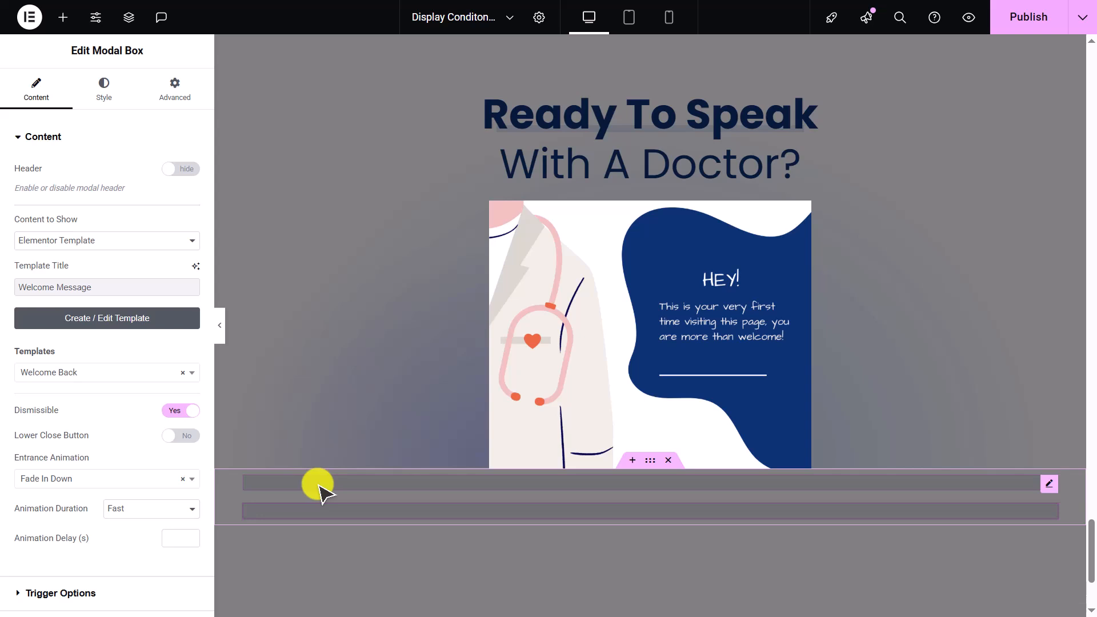
- Add a Returning Visitor condition with operator Is Not to this modal's display conditions
click(177, 108)
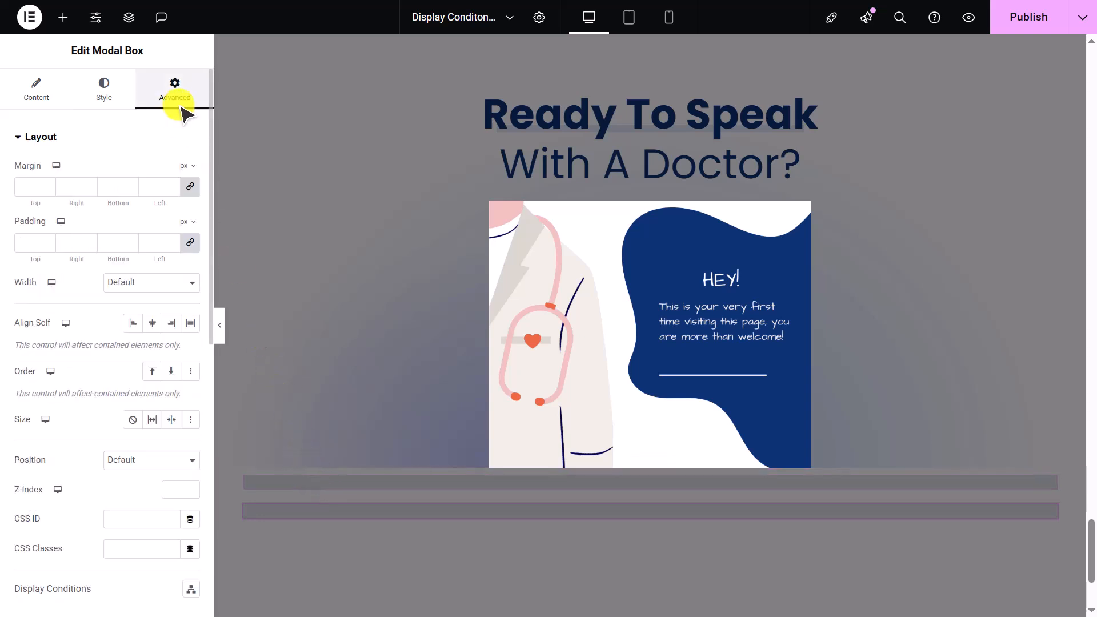
click(170, 143)
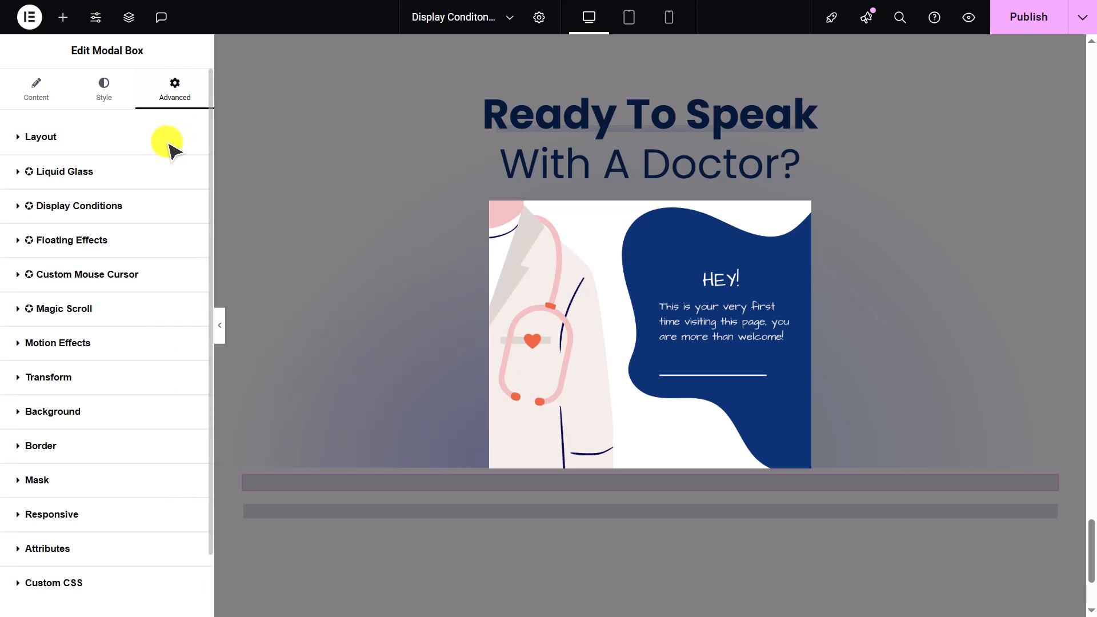
click(166, 211)
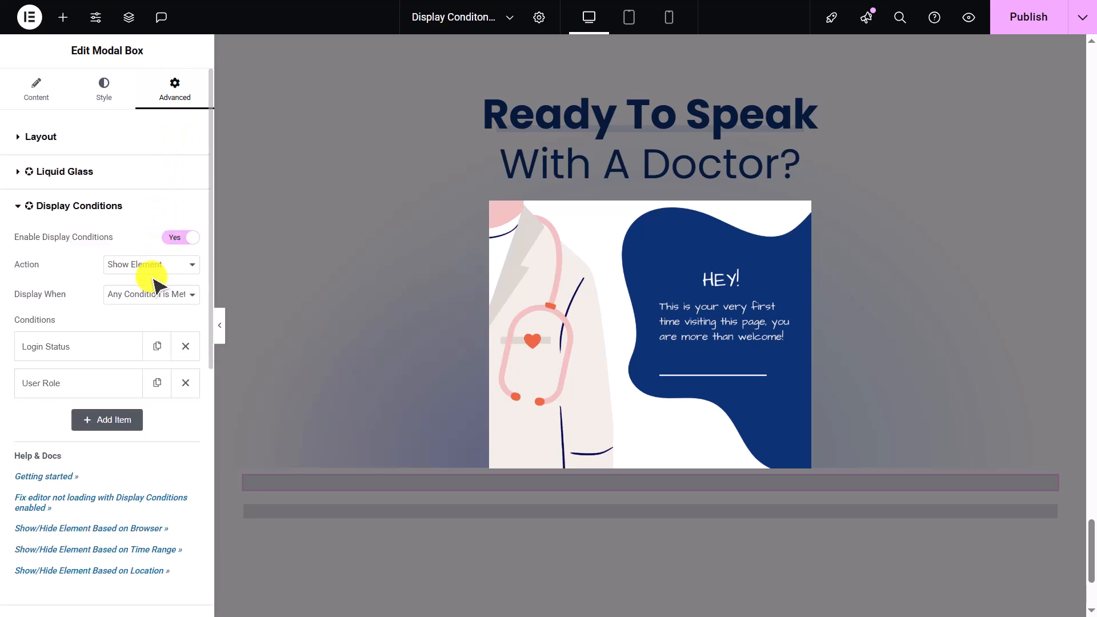
click(124, 423)
click(131, 469)
scroll(125, 343, down, 1)
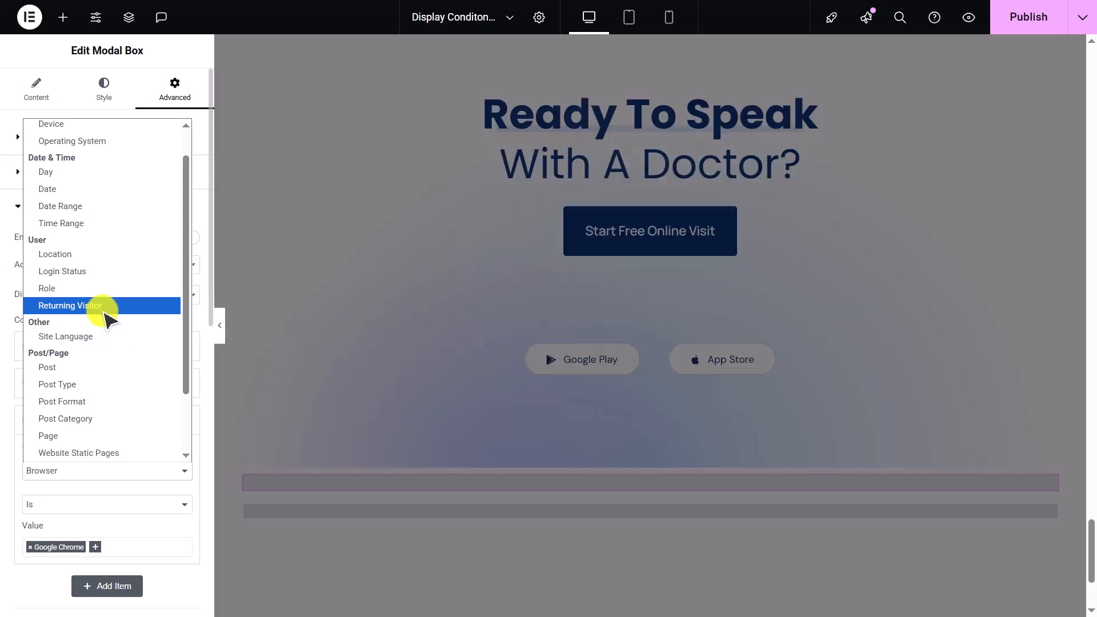
click(106, 306)
click(152, 504)
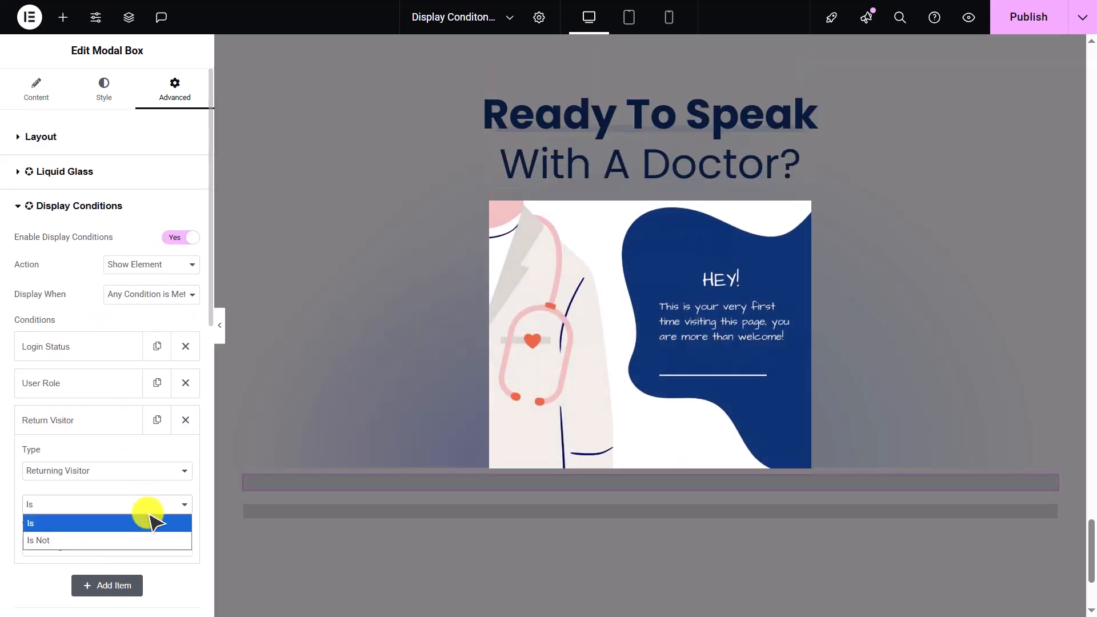
click(150, 540)
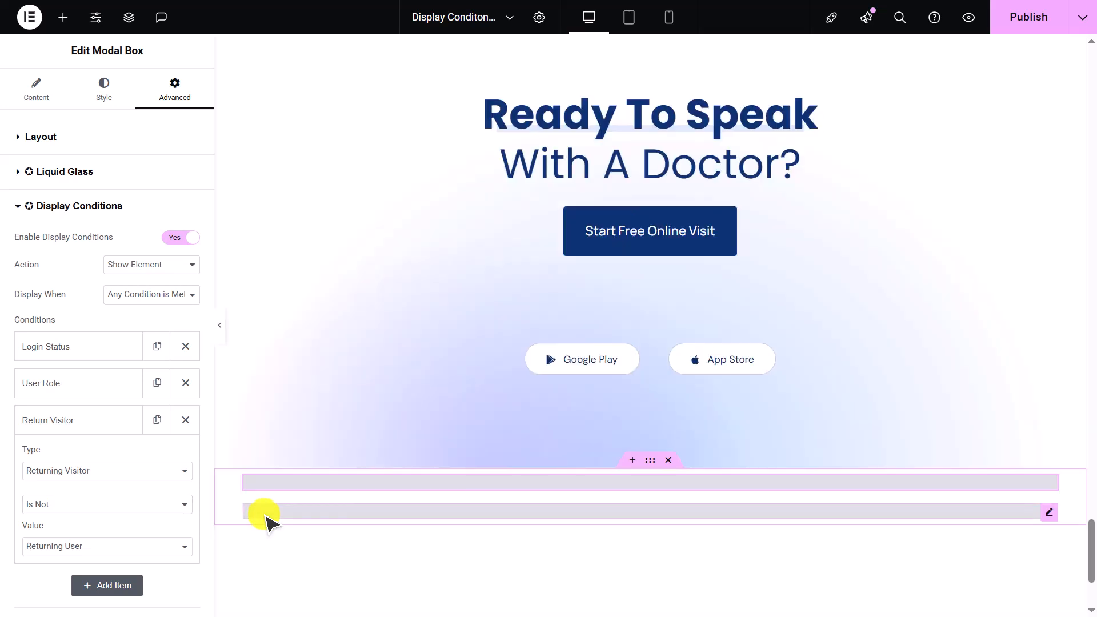
- Select the other modal box and add a Returning Visitor condition with operator Is
click(264, 517)
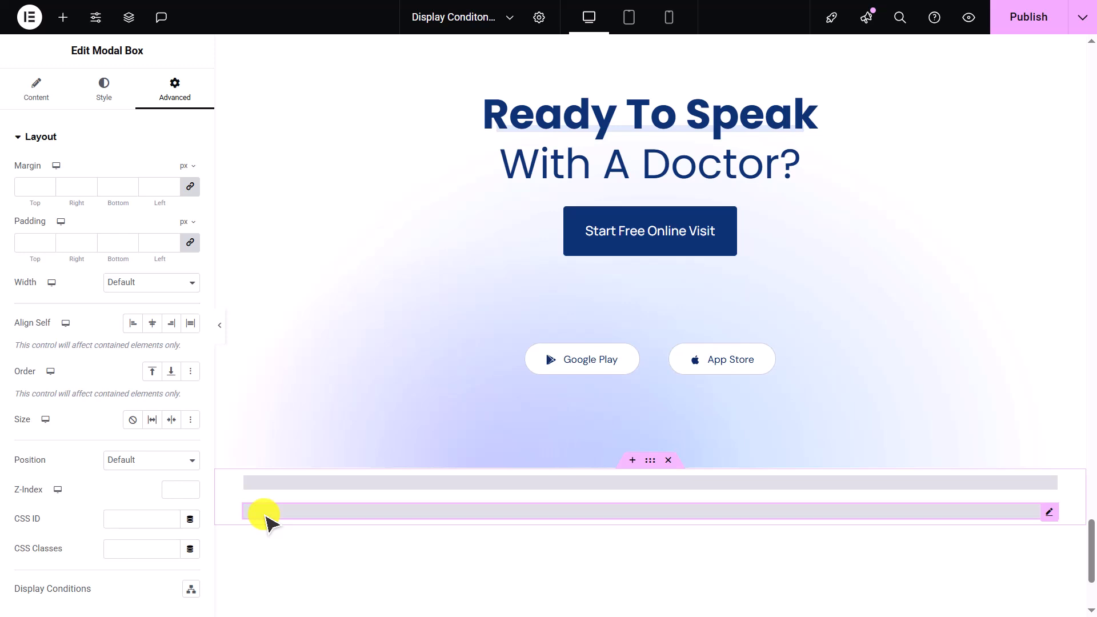
click(116, 143)
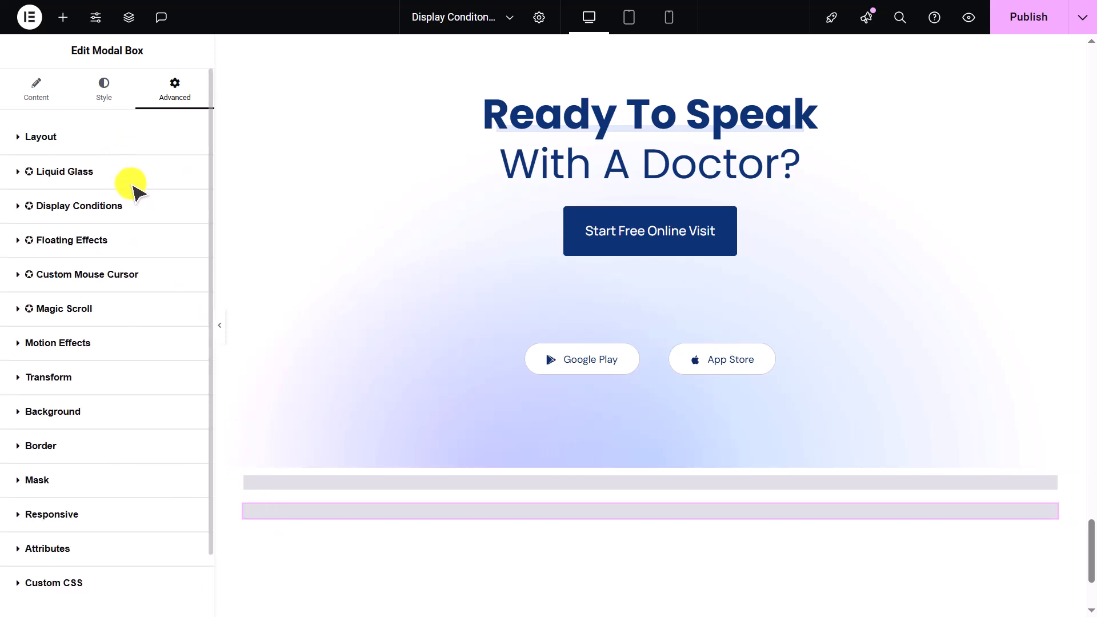
click(138, 205)
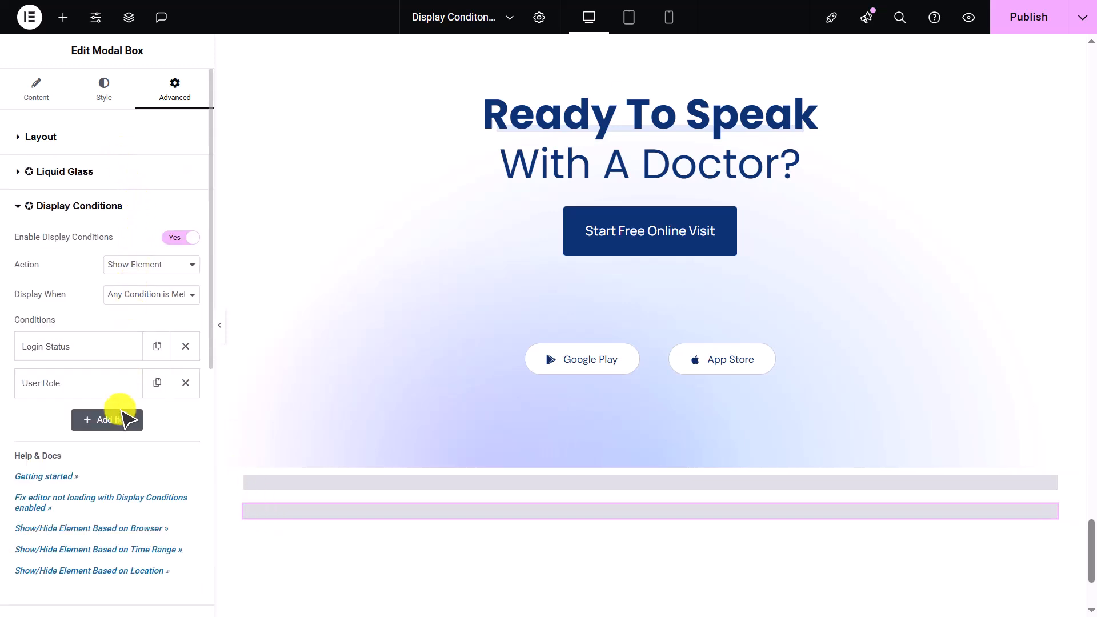
click(120, 421)
click(135, 474)
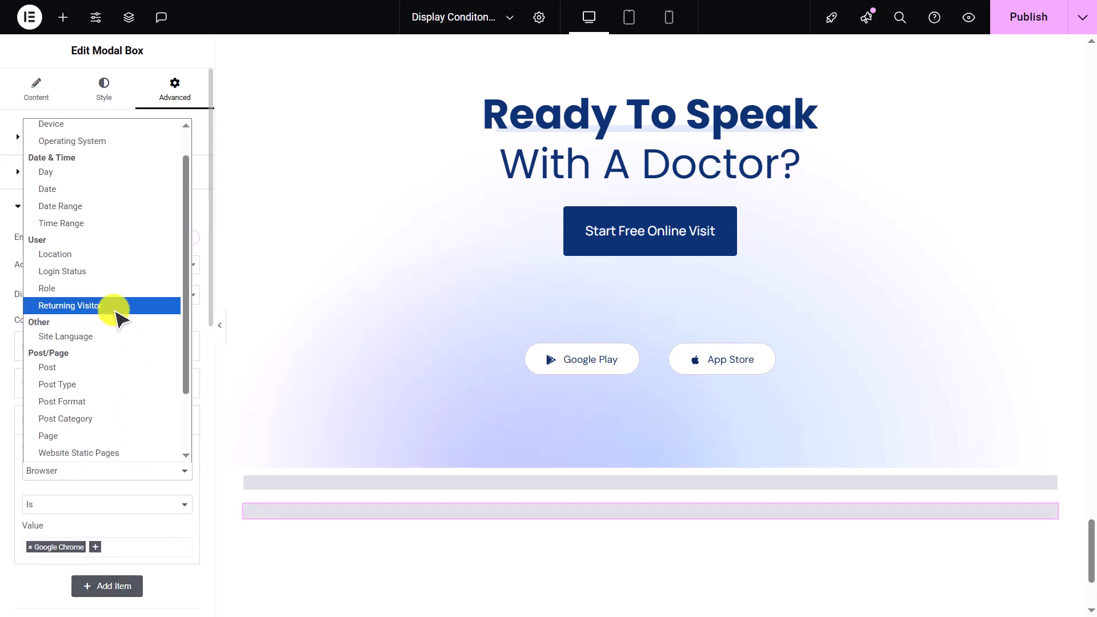
click(111, 305)
click(133, 504)
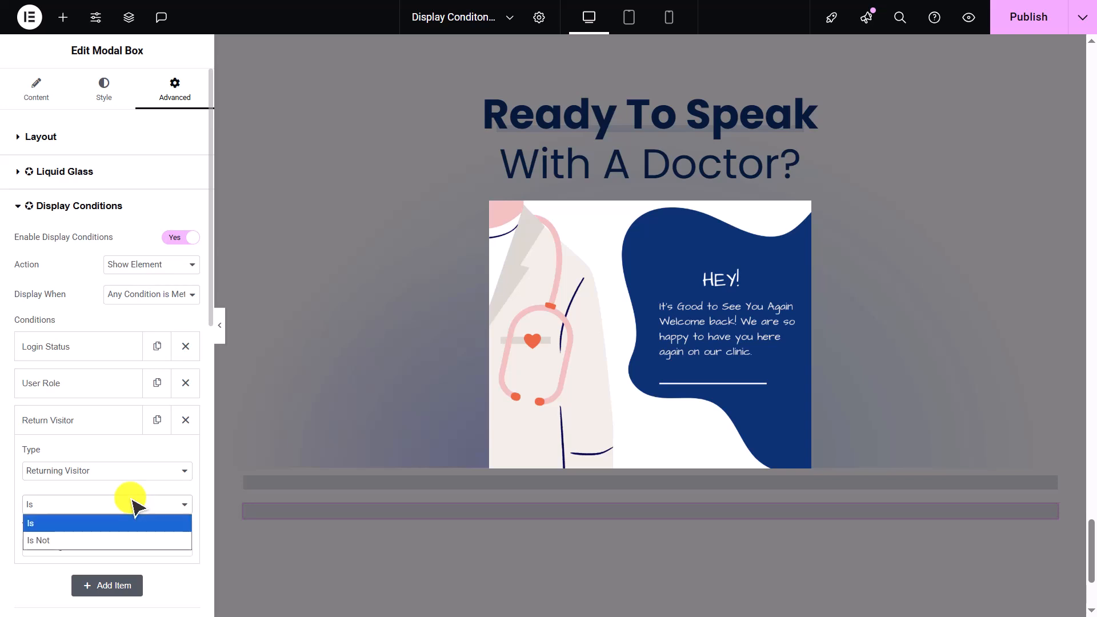
click(135, 505)
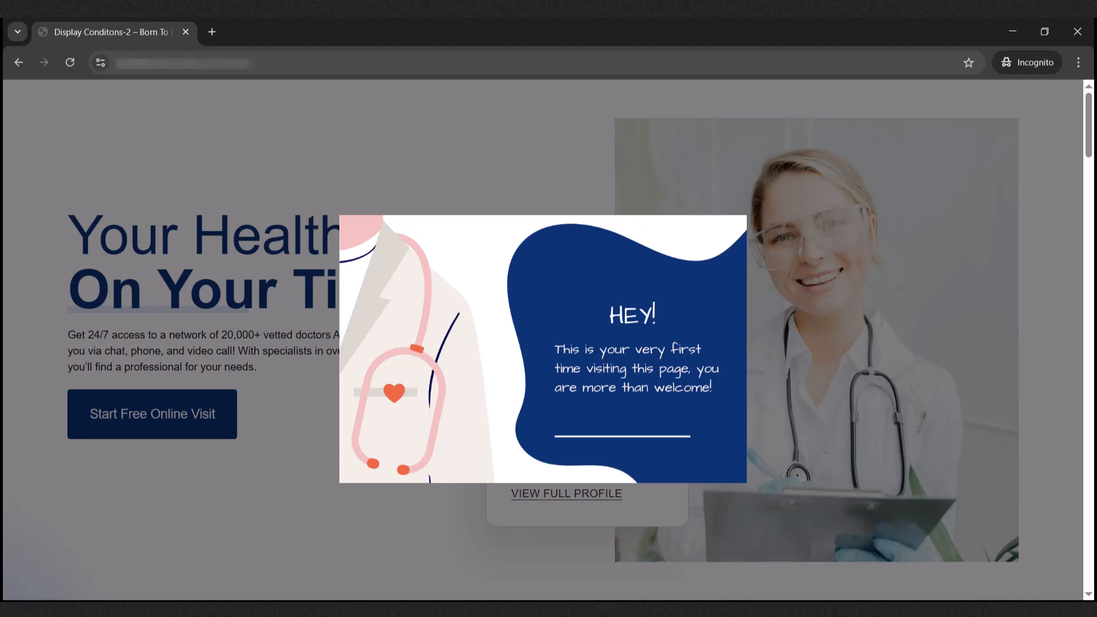
- Reload the live page in the incognito browser to check which modal appears
click(72, 66)
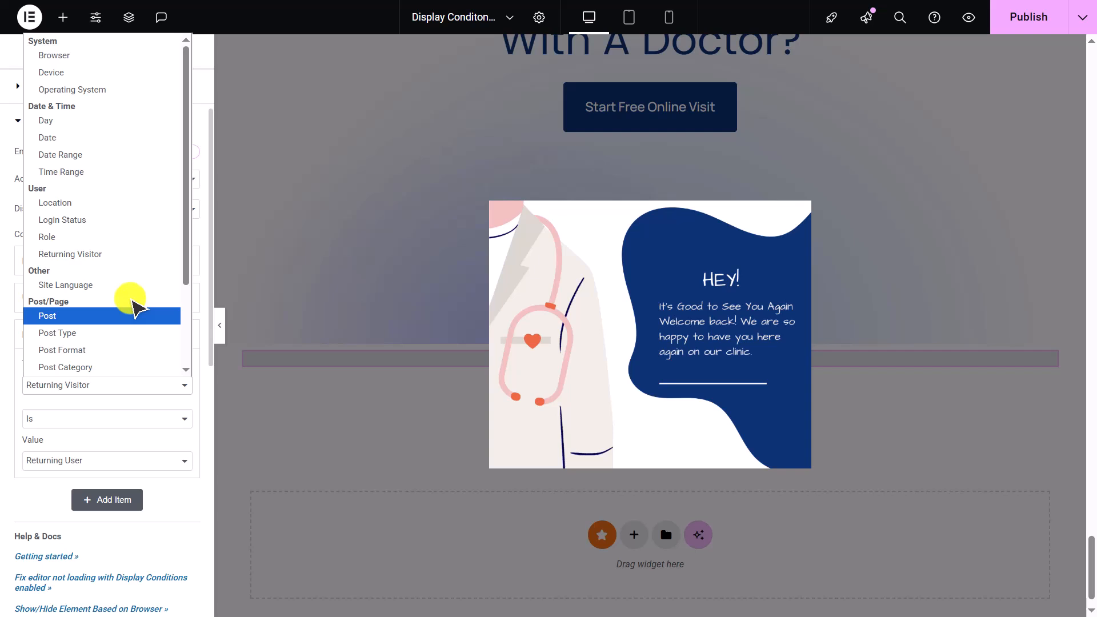
click(32, 16)
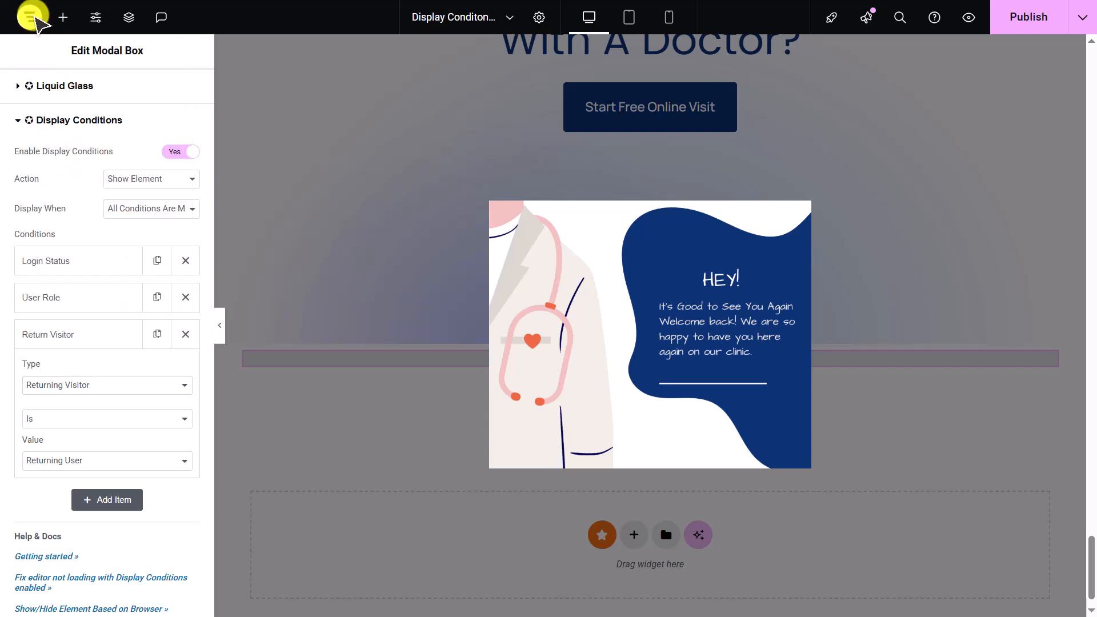
- Open the Single Post template from the Theme Builder for editing
click(31, 16)
click(68, 55)
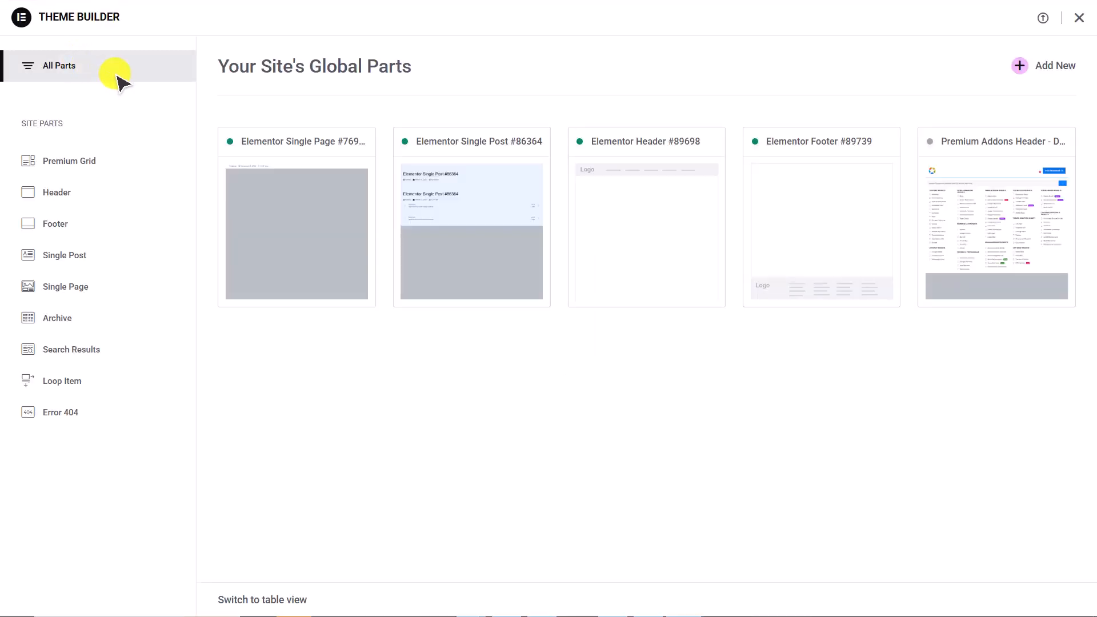
click(460, 174)
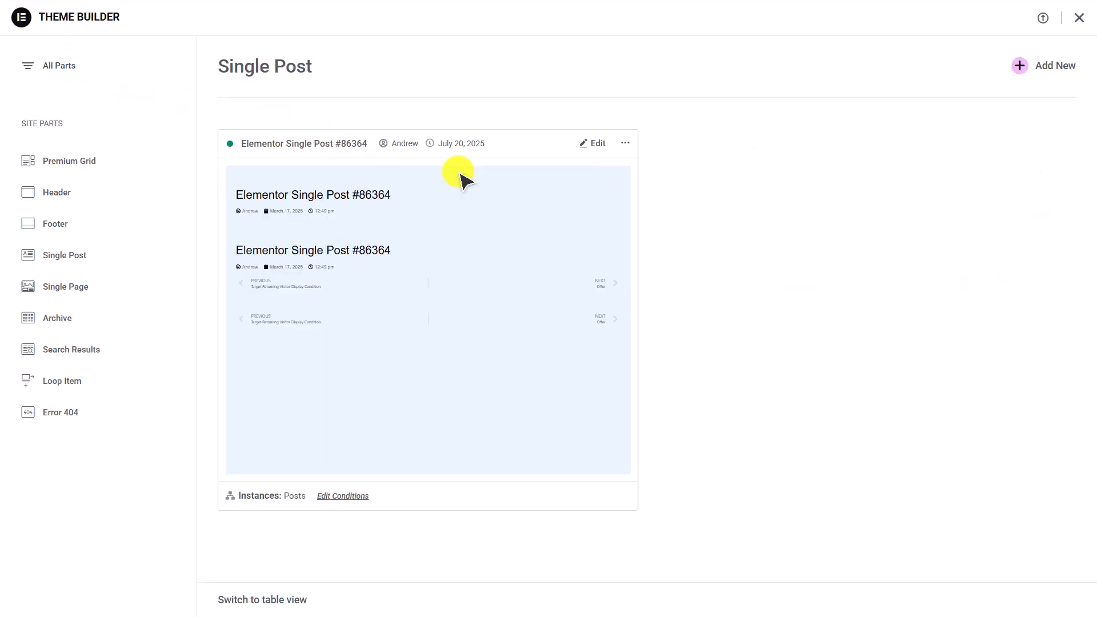
click(598, 144)
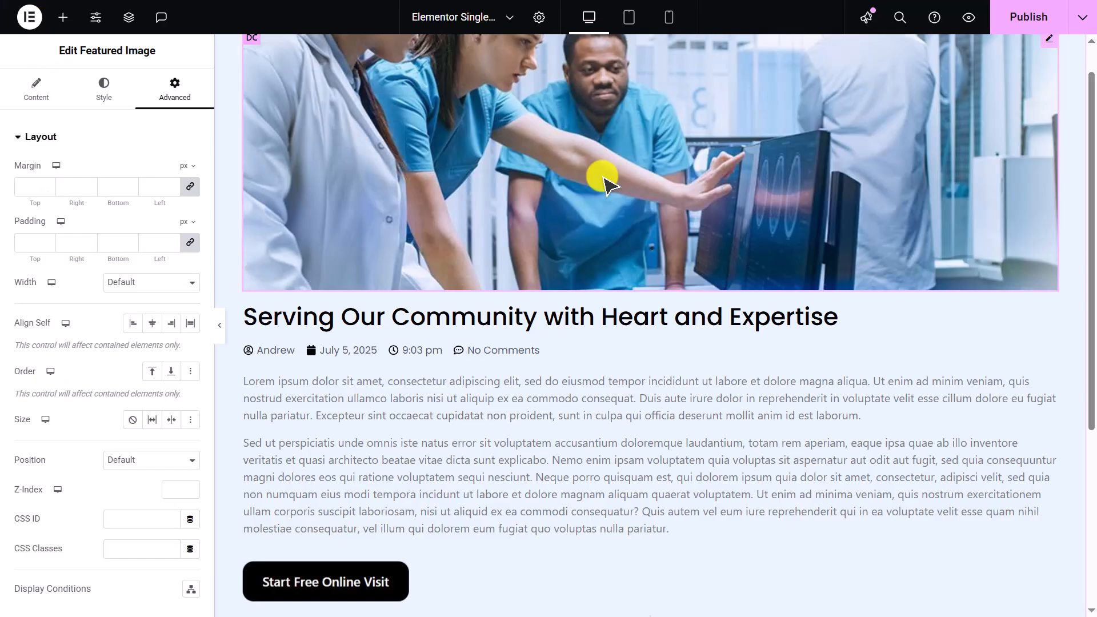
- In the featured image's Display Conditions, set the Post condition's value to Caring for You, Every Step of the Way, and publish
click(171, 140)
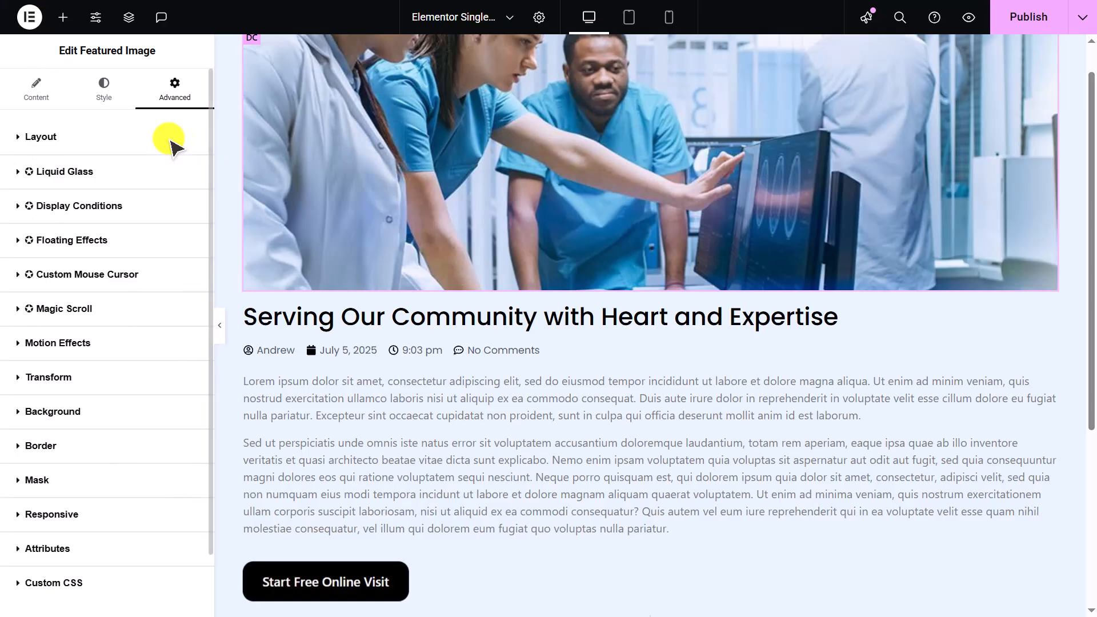
click(176, 205)
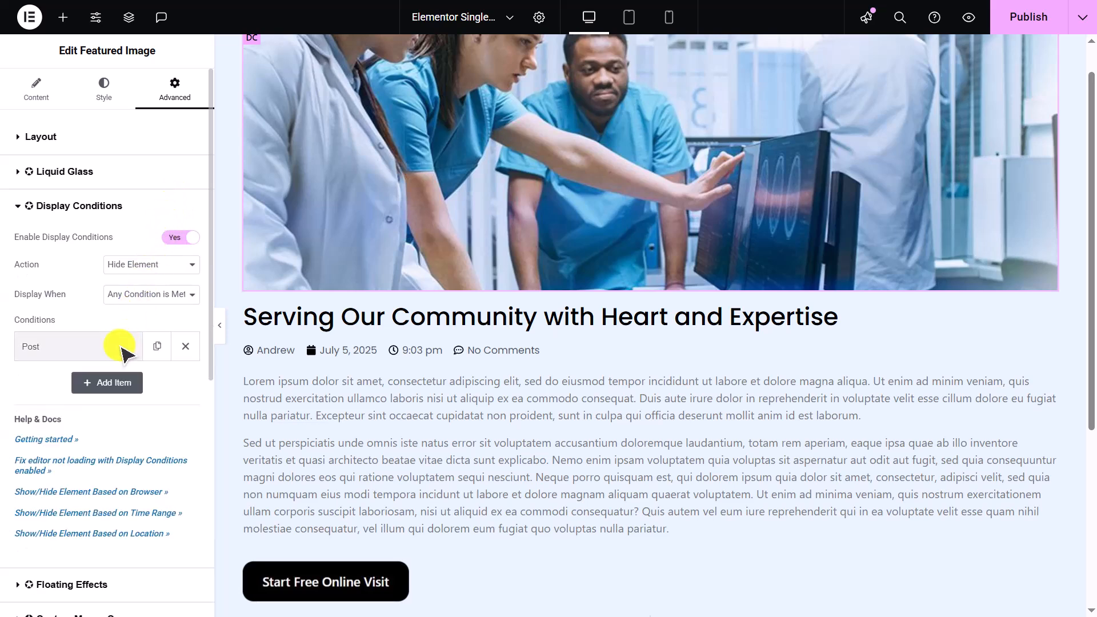
click(122, 346)
click(130, 403)
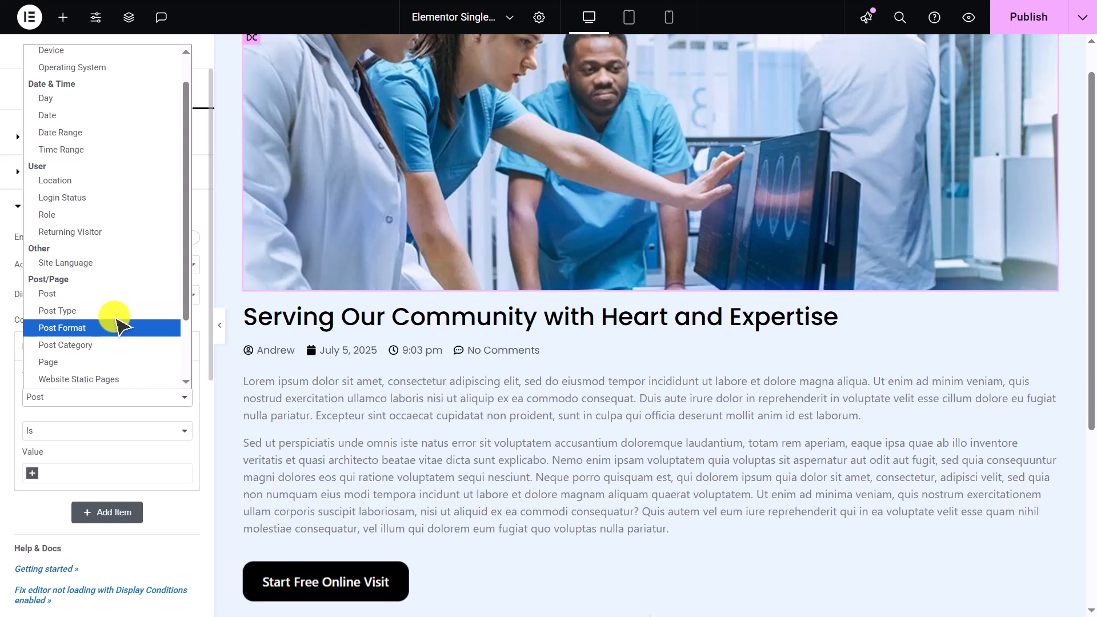
key(Down)
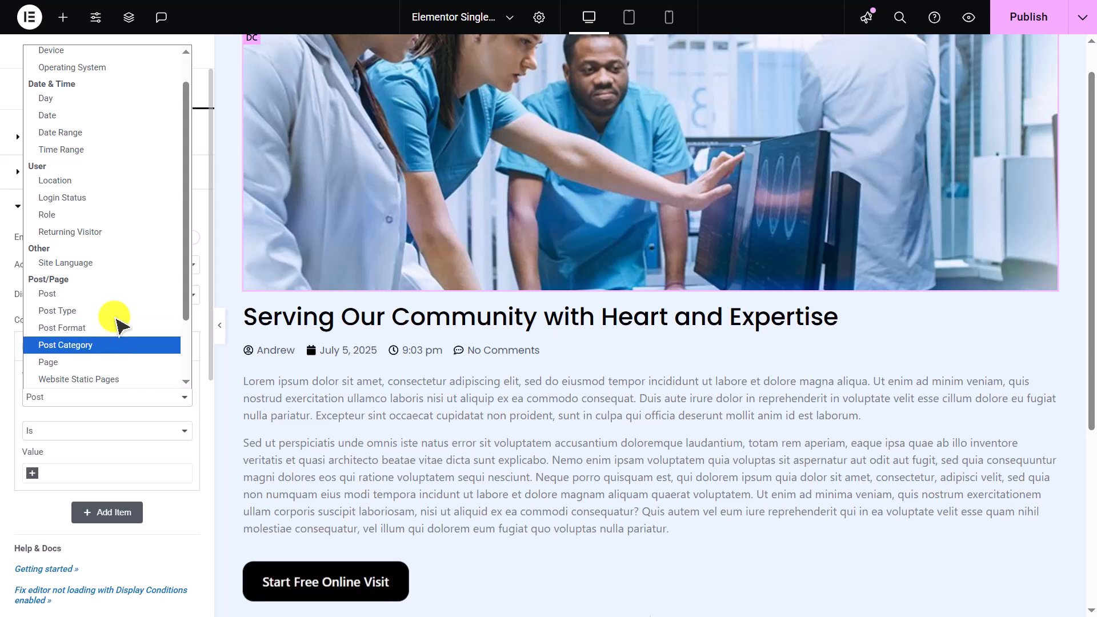
key(Down)
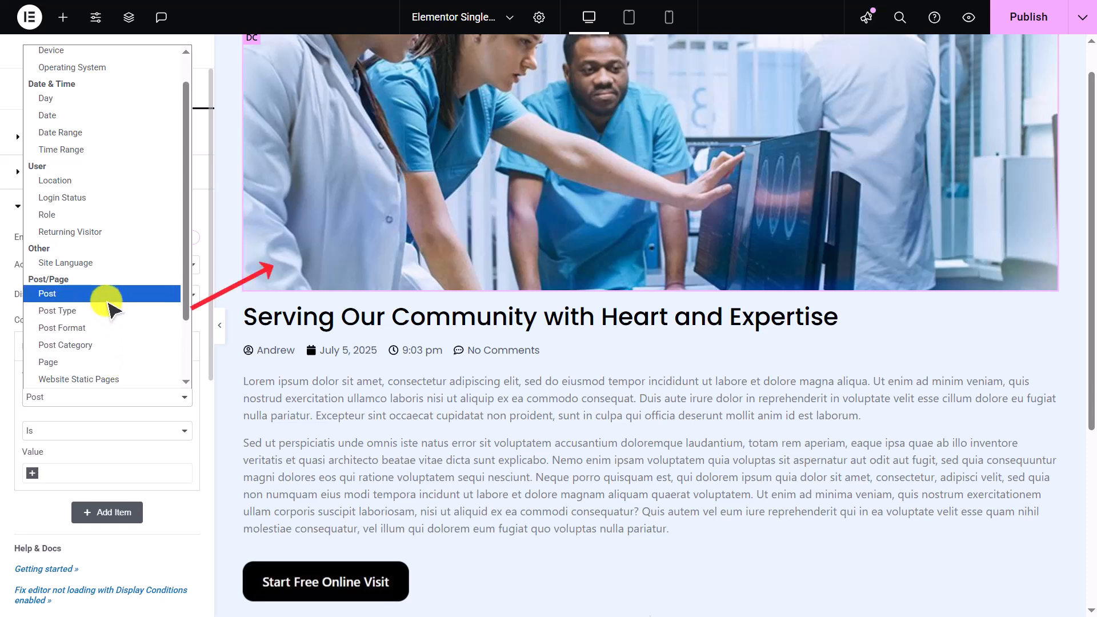
click(109, 300)
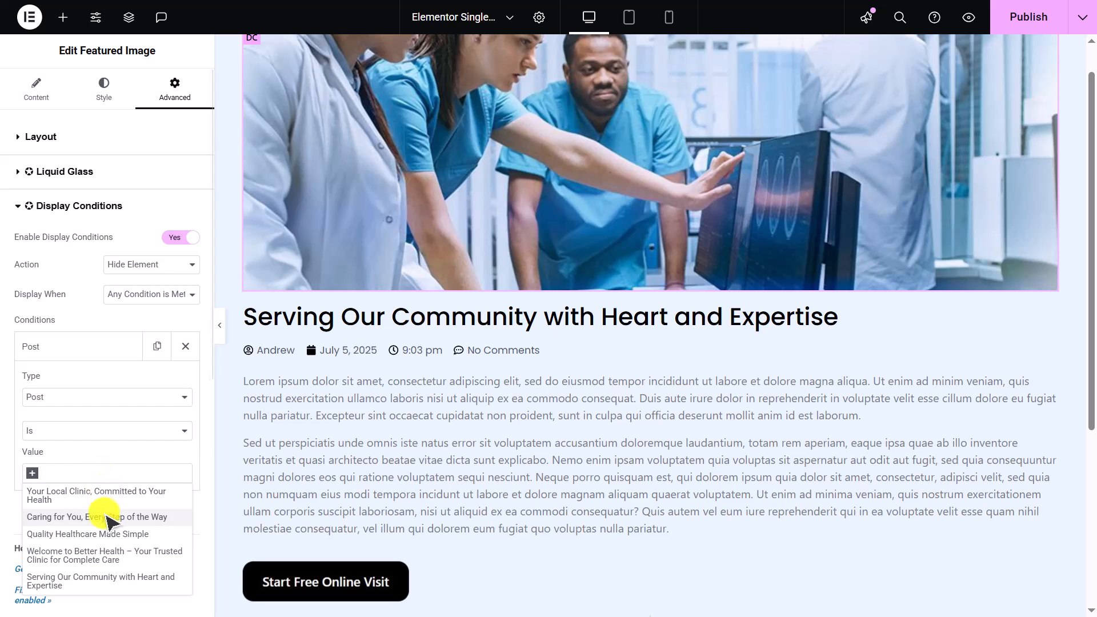
click(100, 517)
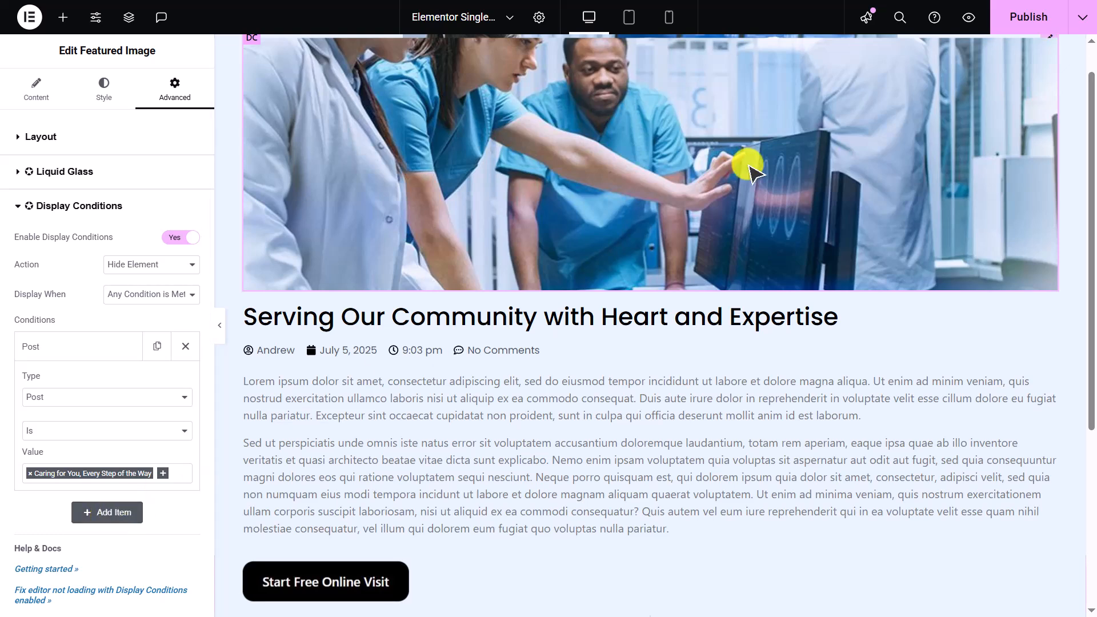
click(1027, 17)
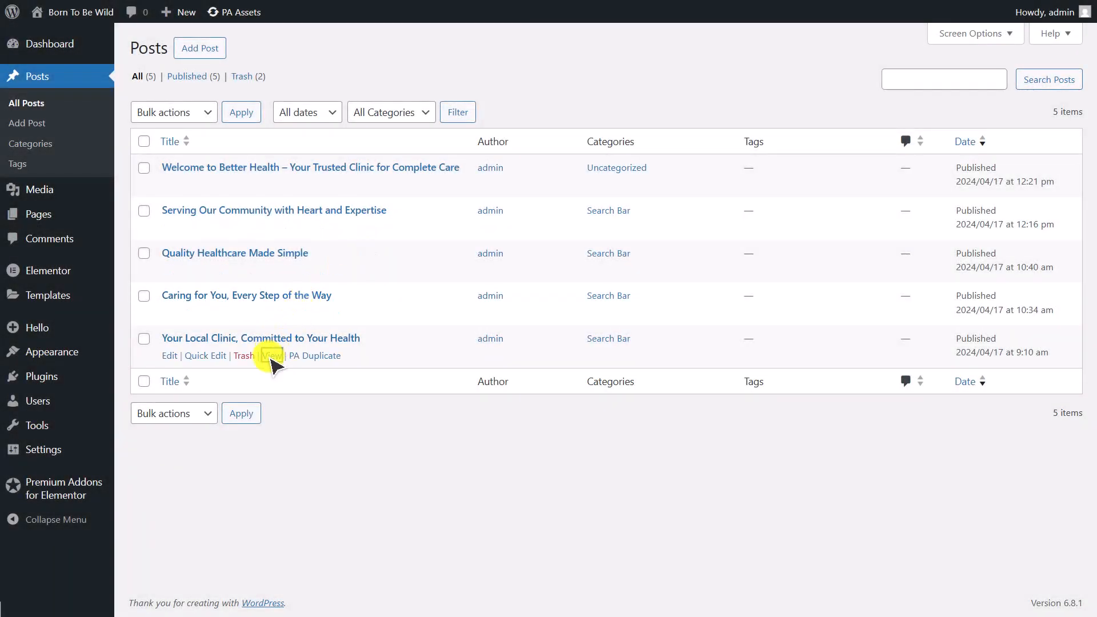
- Step through the single posts on the live site to check on which post the featured image is hidden
click(271, 351)
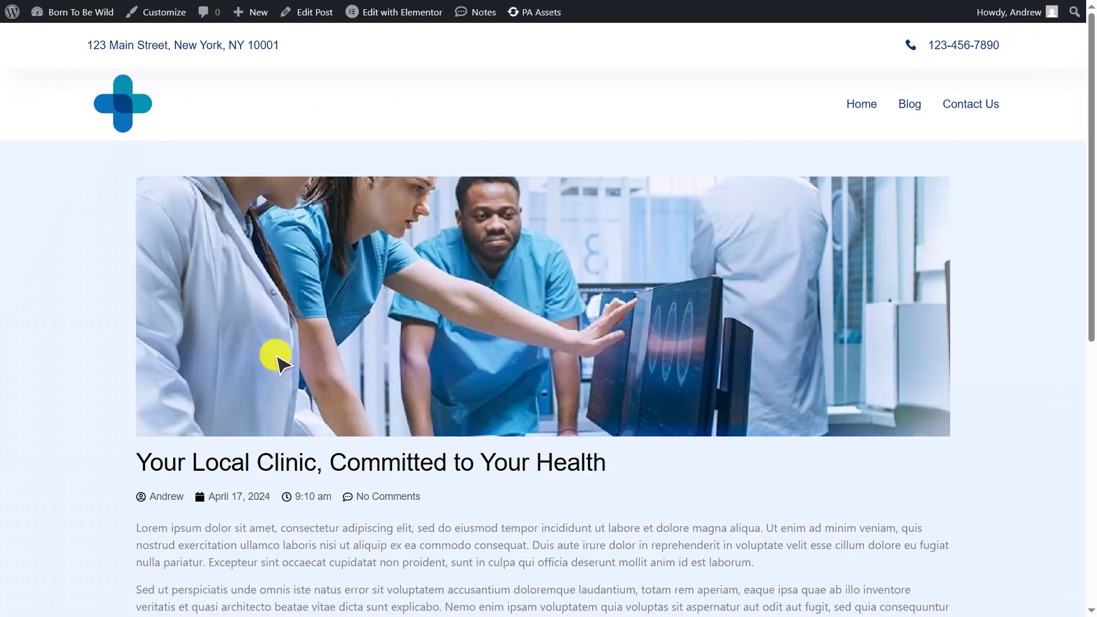
scroll(277, 360, down, 5)
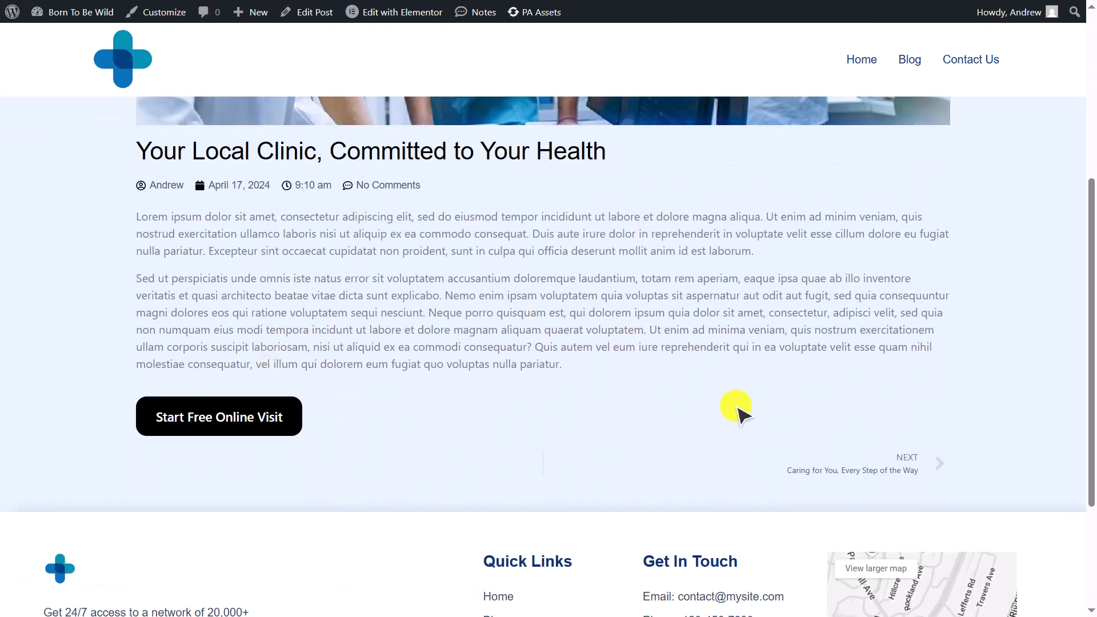
click(863, 456)
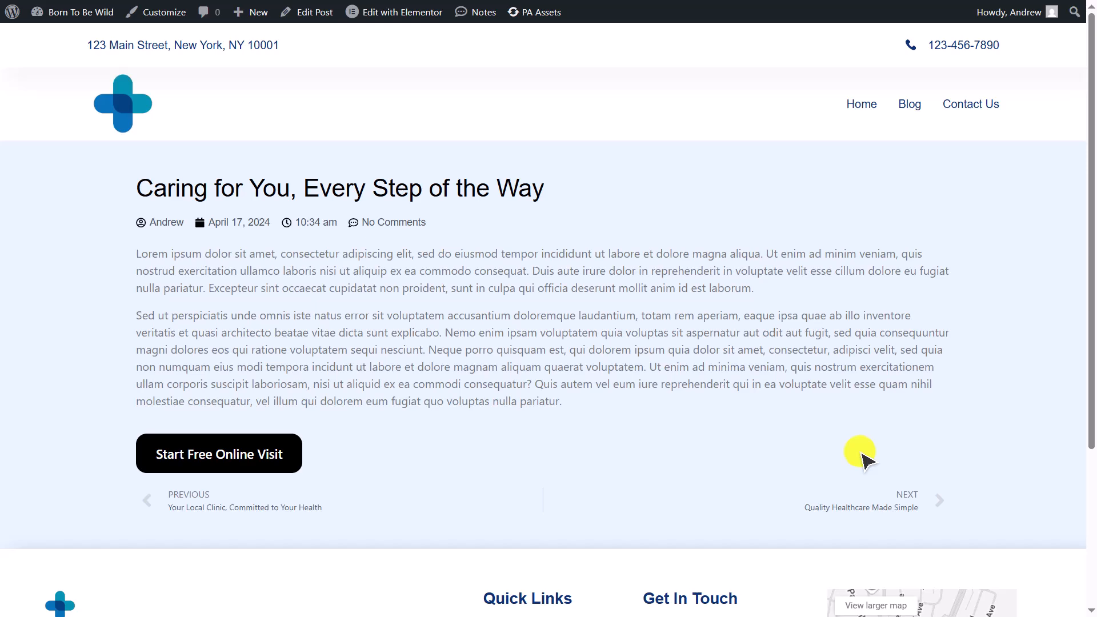
scroll(860, 455, down, 1)
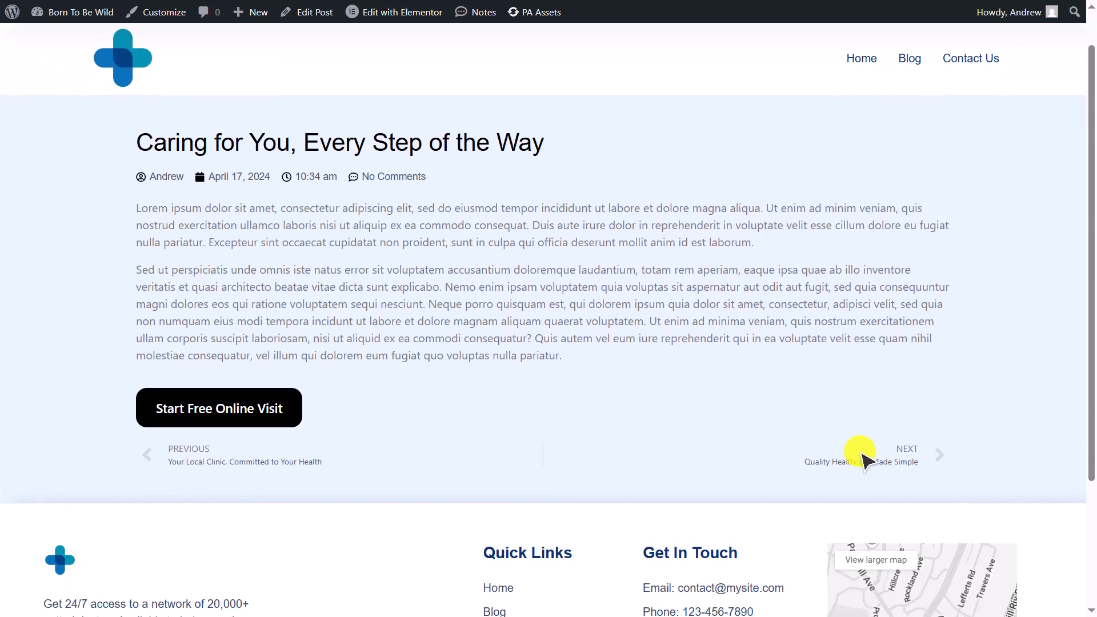
click(859, 453)
scroll(865, 463, down, 2)
scroll(869, 466, down, 3)
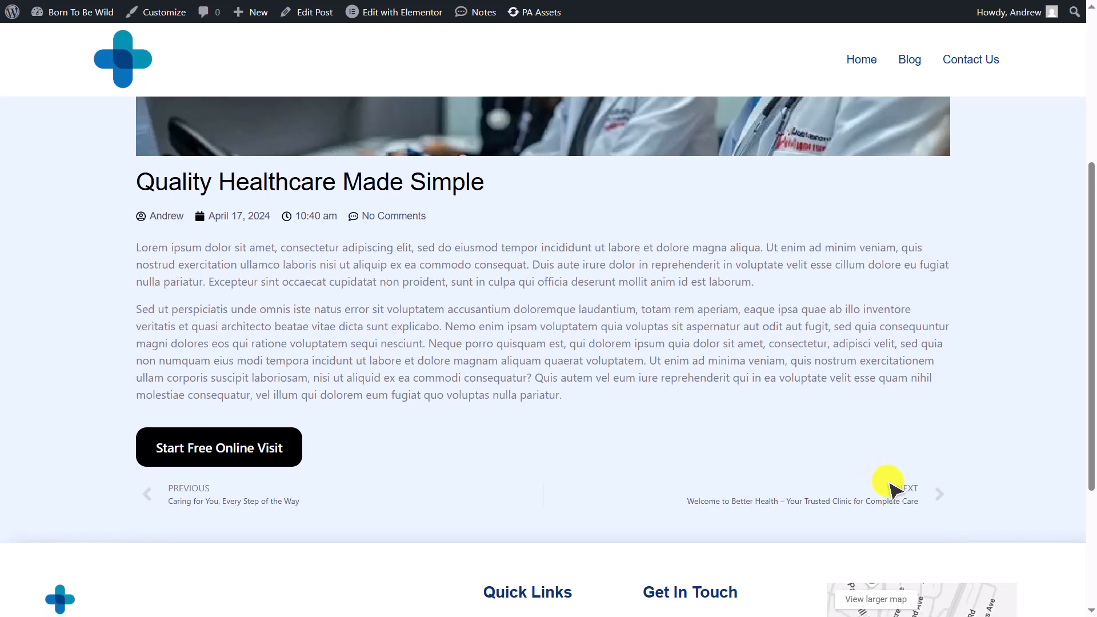
click(906, 499)
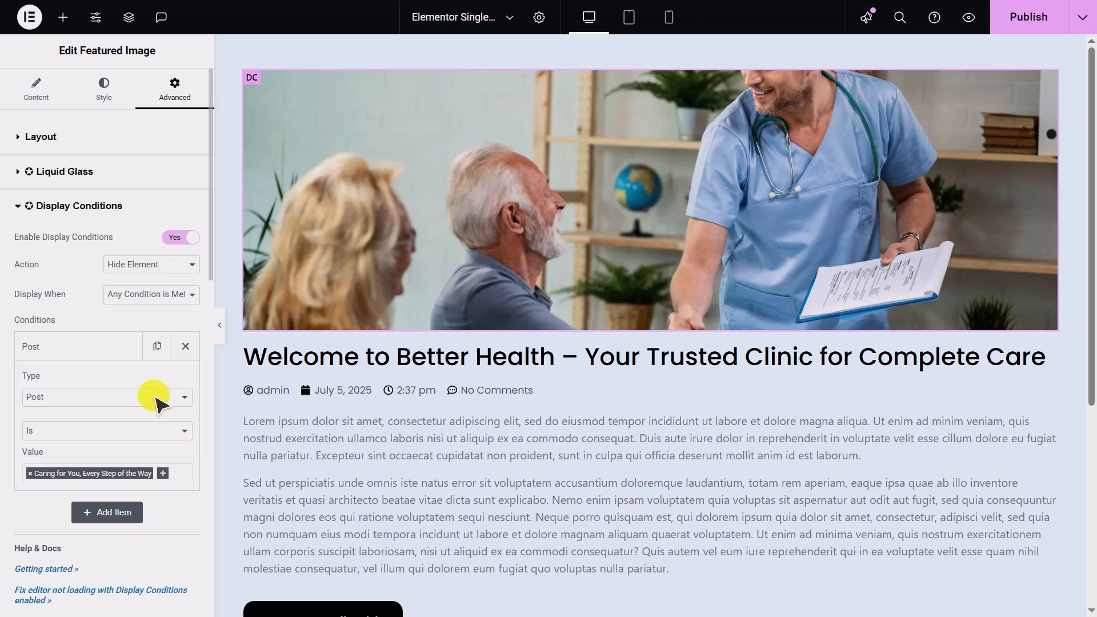
- Compare the footer on the home page and on a single blog post in the live site
click(154, 396)
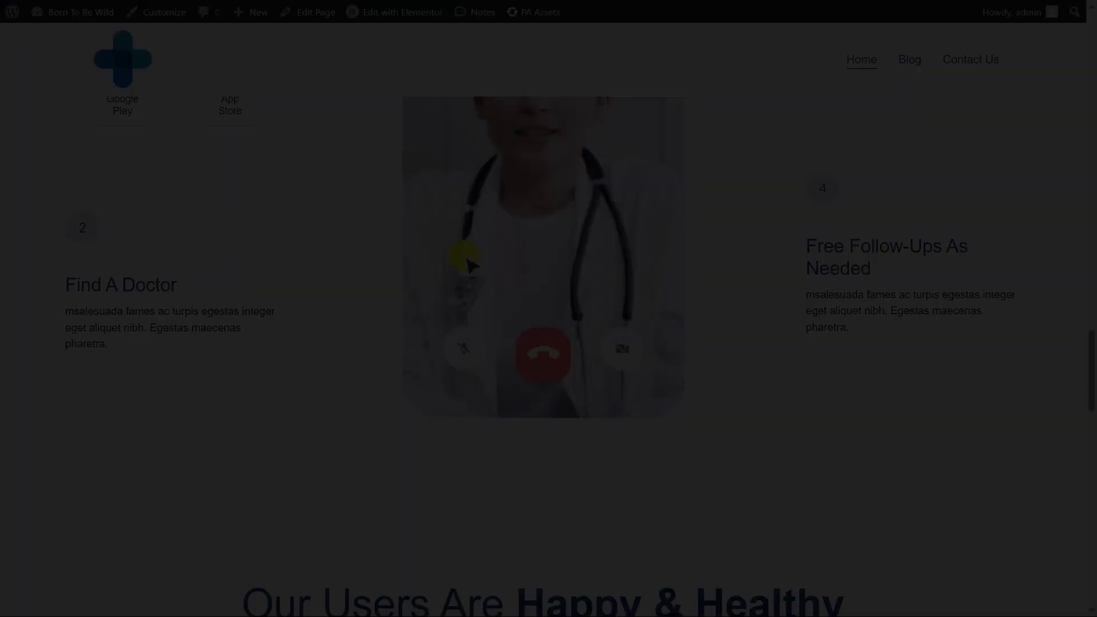
scroll(466, 260, down, 10)
scroll(467, 260, down, 3)
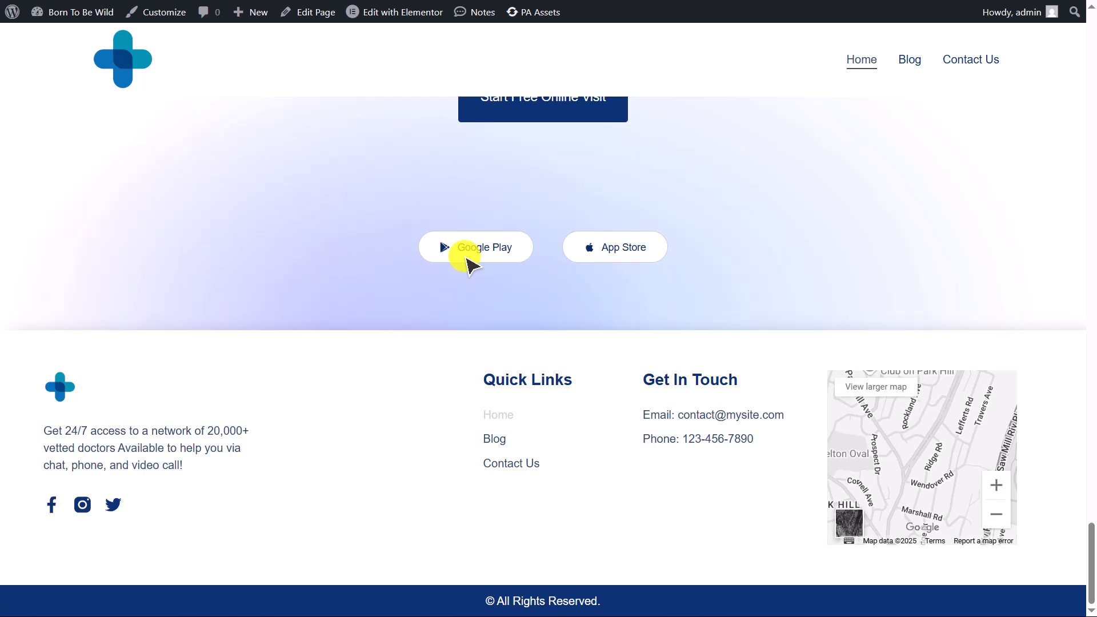
click(500, 450)
click(493, 442)
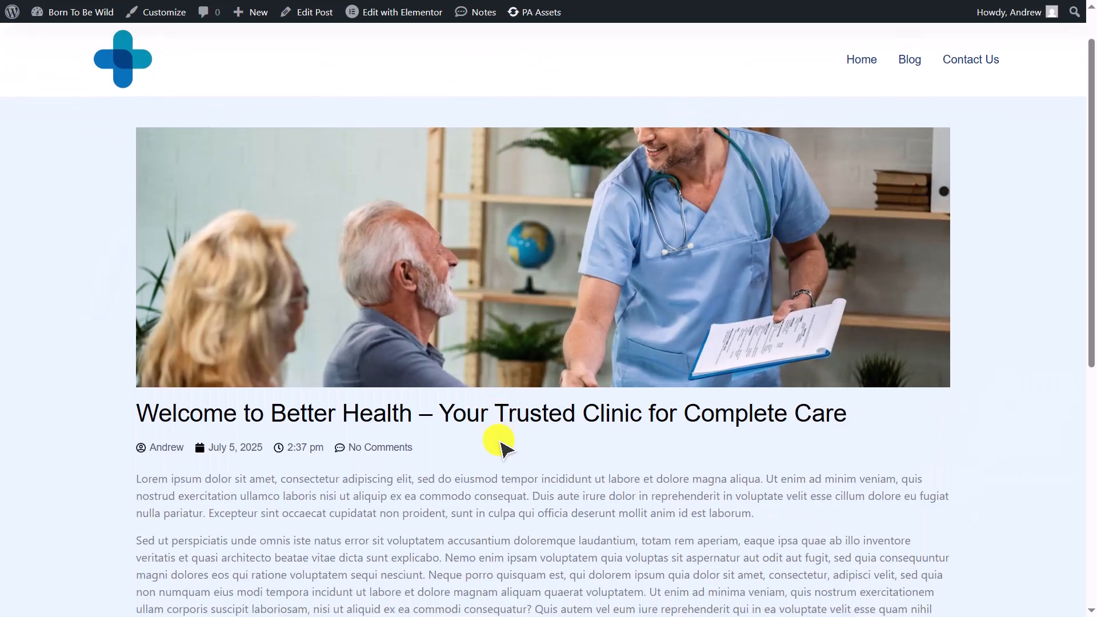
scroll(500, 451, down, 8)
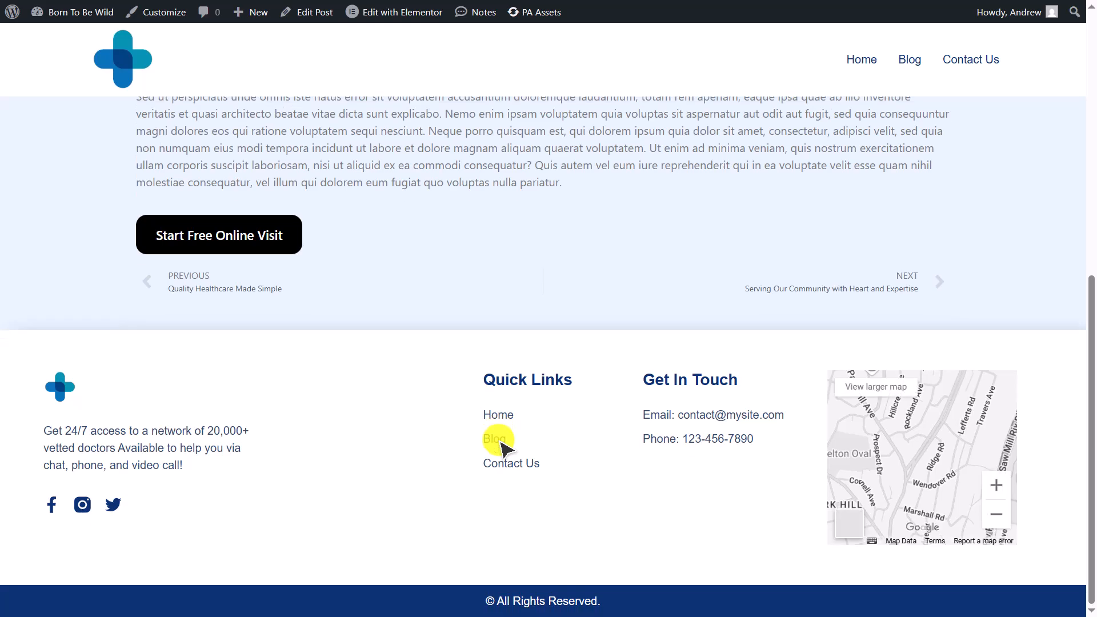
- Open the Elementor Footer template for editing from the live site's admin bar
mouse_move(414, 12)
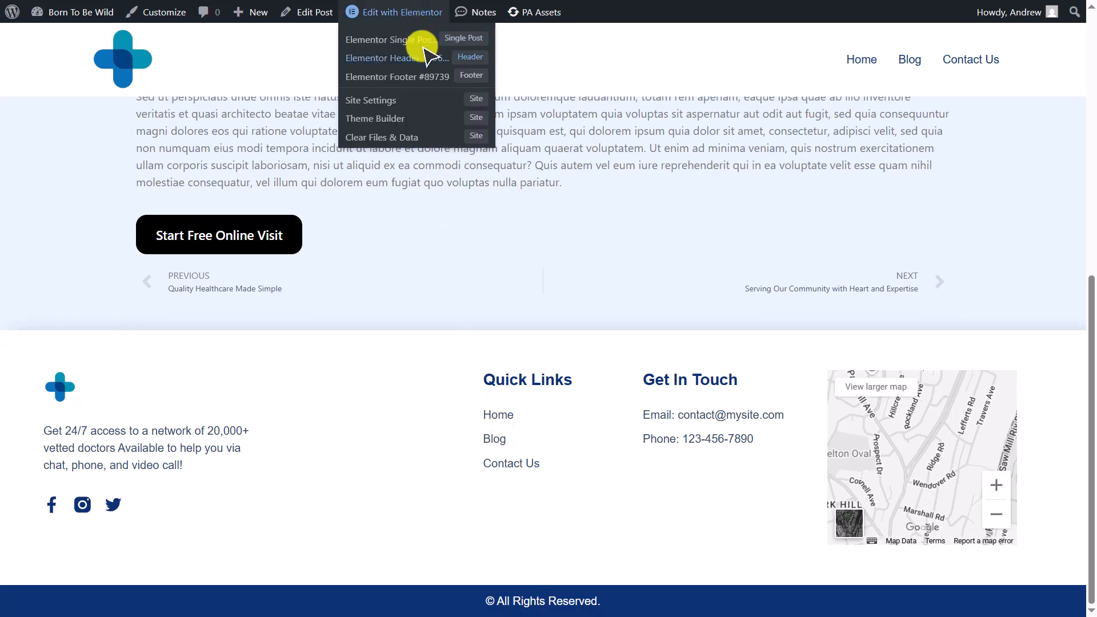
click(423, 77)
scroll(648, 250, down, 2)
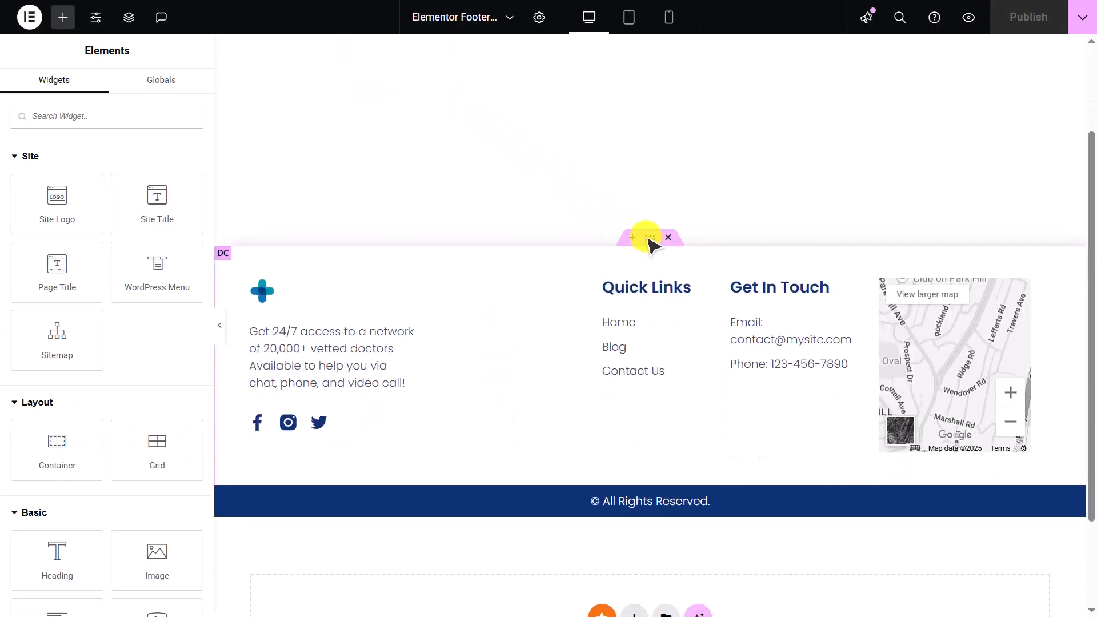
- Remove Posts from the value of the footer container's Post Type display condition
click(650, 237)
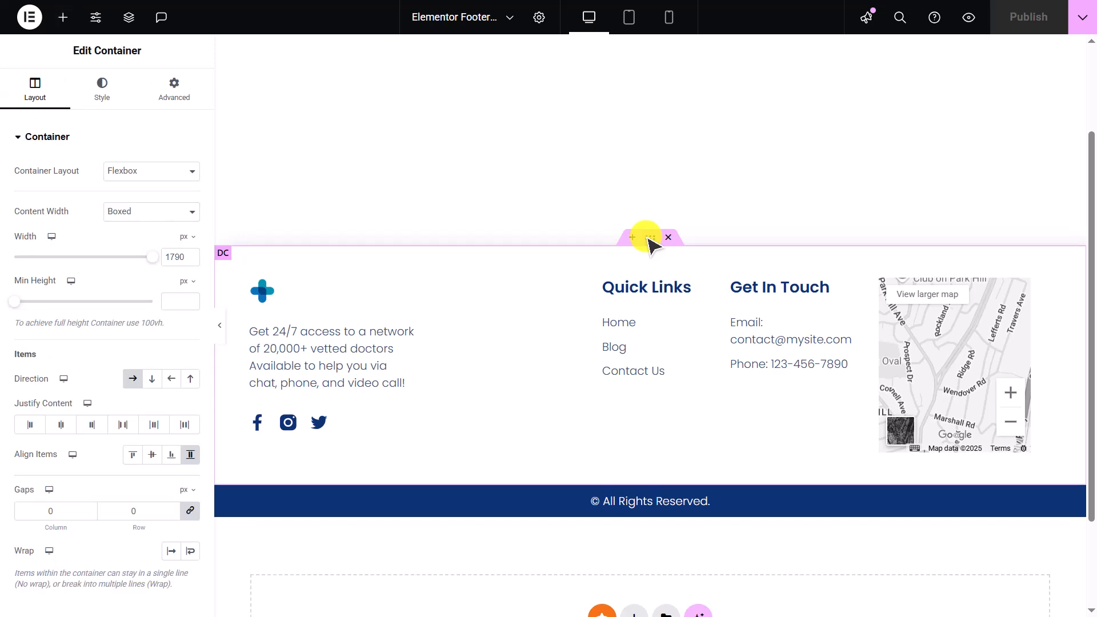
click(178, 91)
click(170, 131)
click(172, 248)
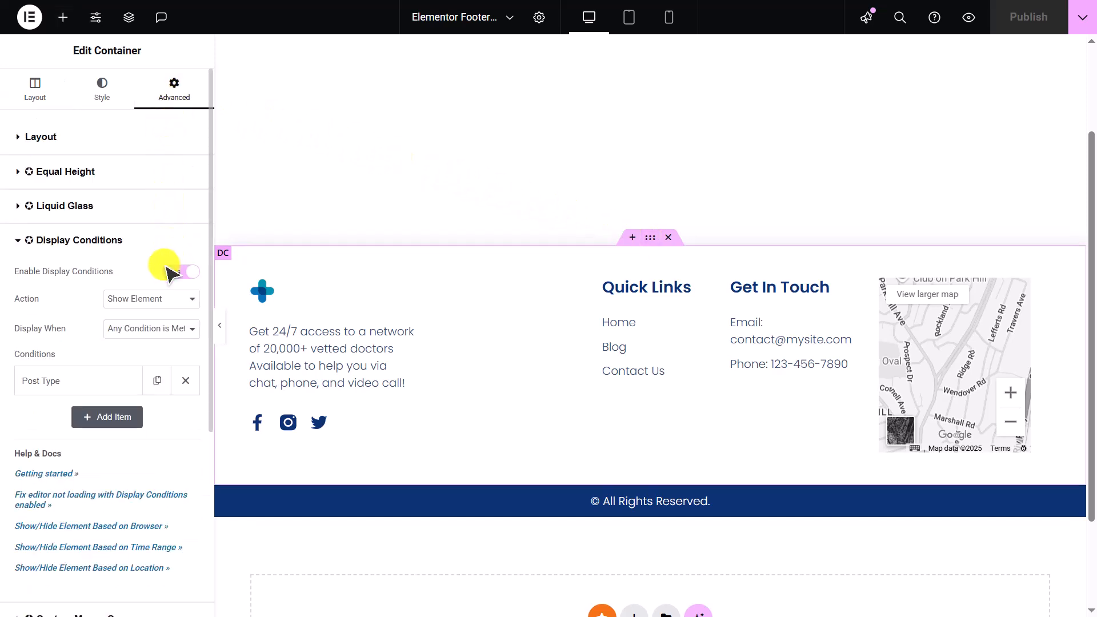
click(122, 381)
scroll(121, 384, down, 1)
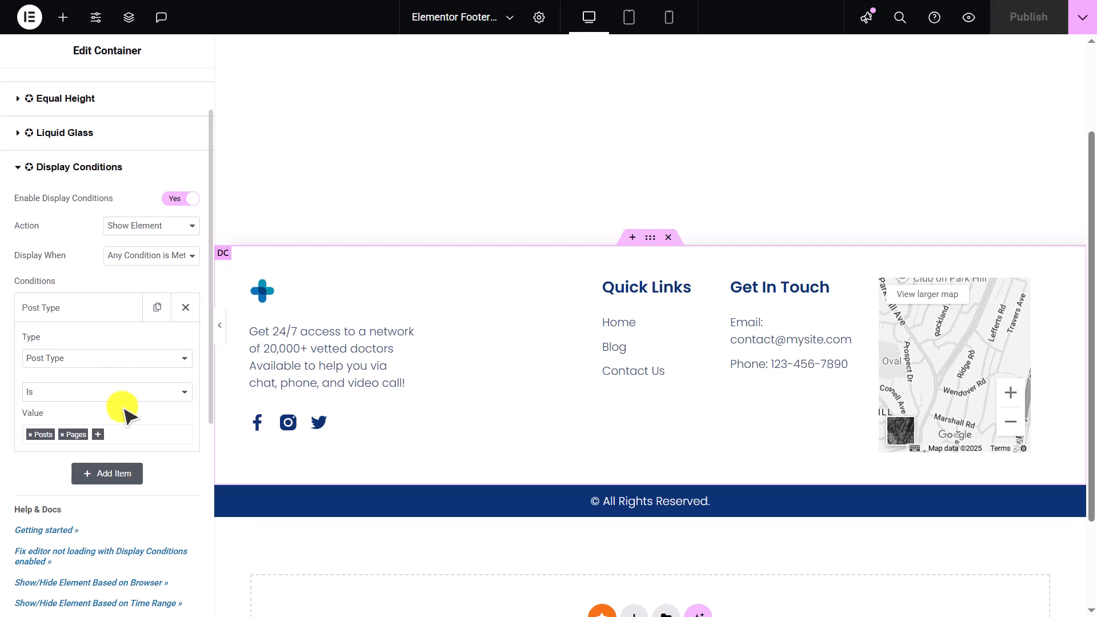
click(31, 434)
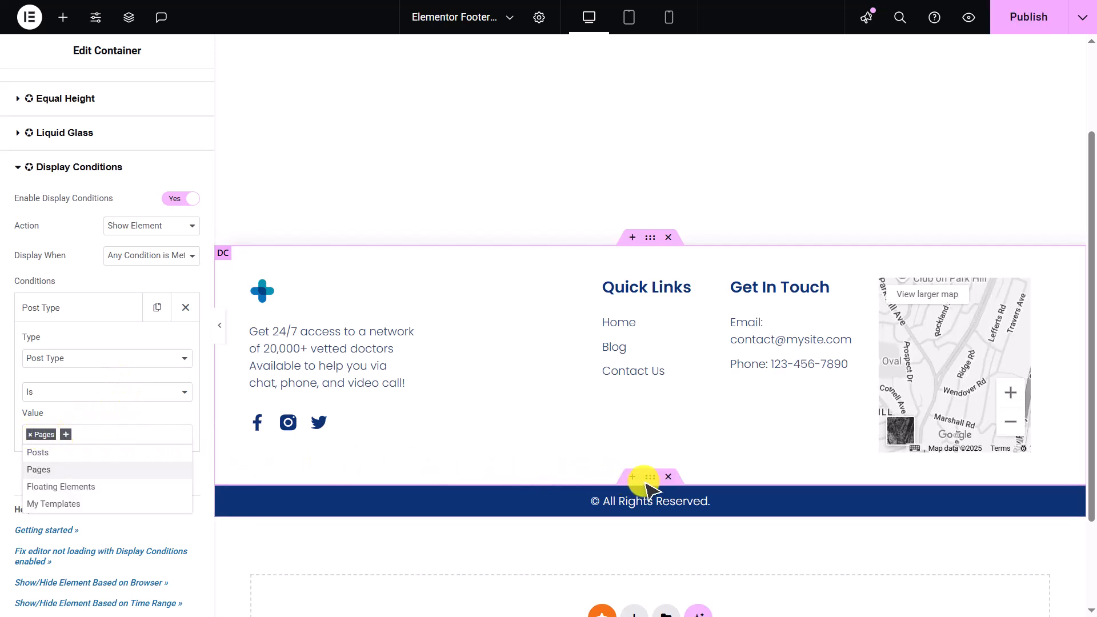
- Remove Posts from the copyright bar container's Post Type display condition, and publish the footer
click(651, 477)
click(187, 100)
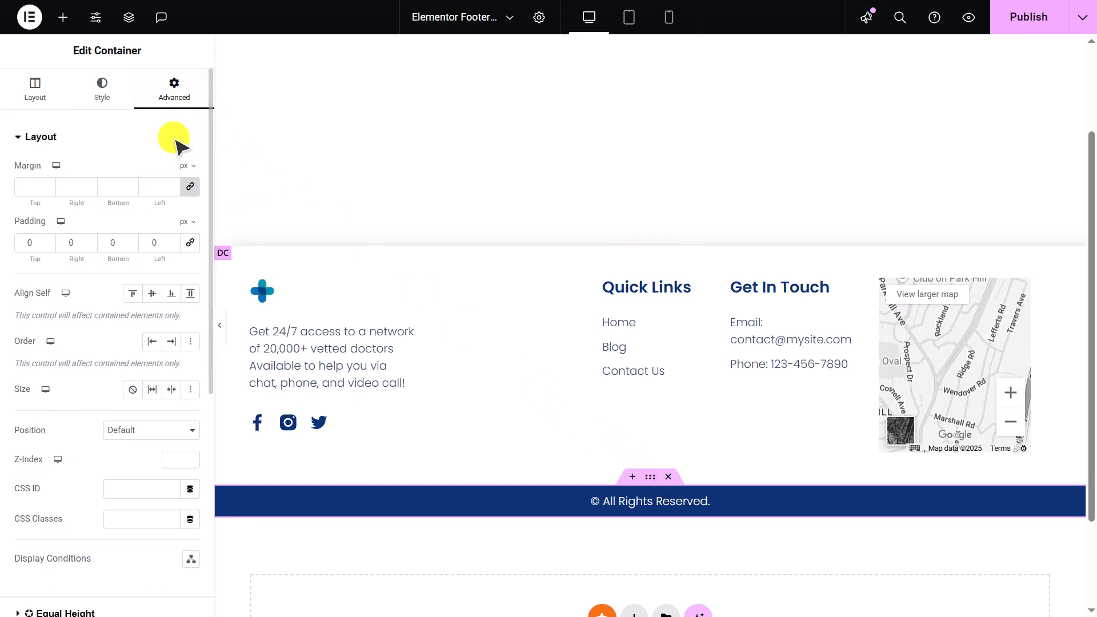
click(177, 144)
click(178, 240)
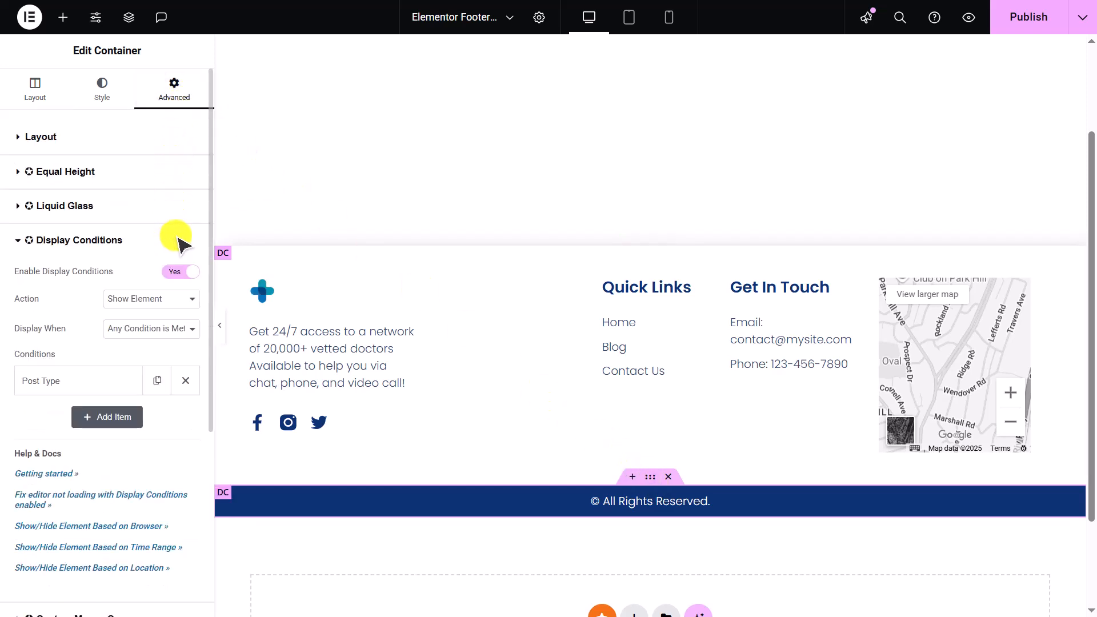
click(110, 382)
click(32, 508)
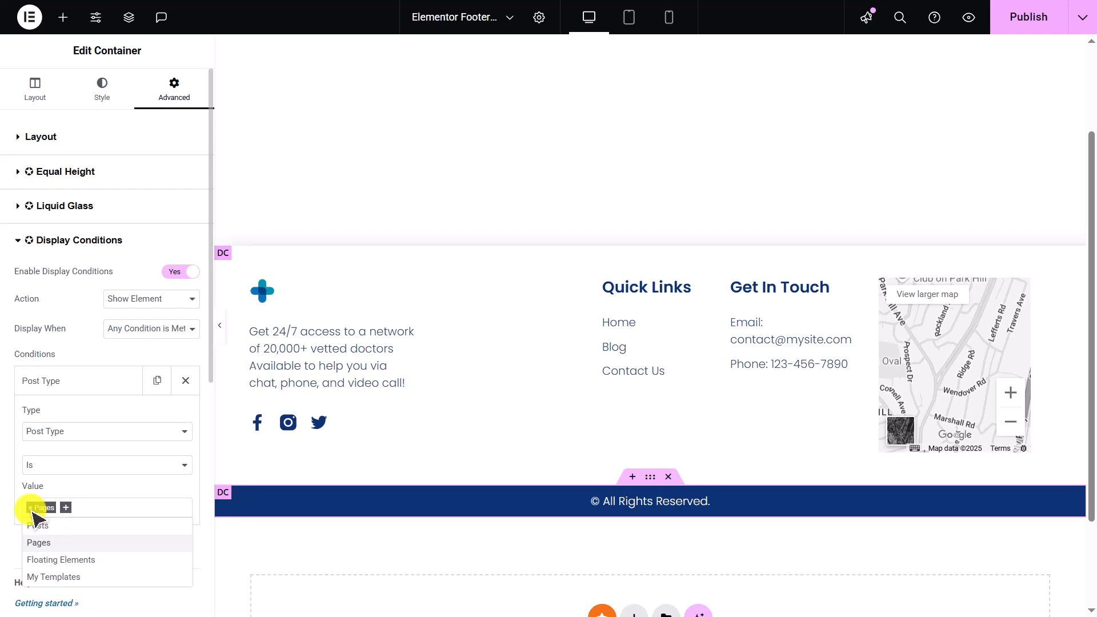
click(1026, 18)
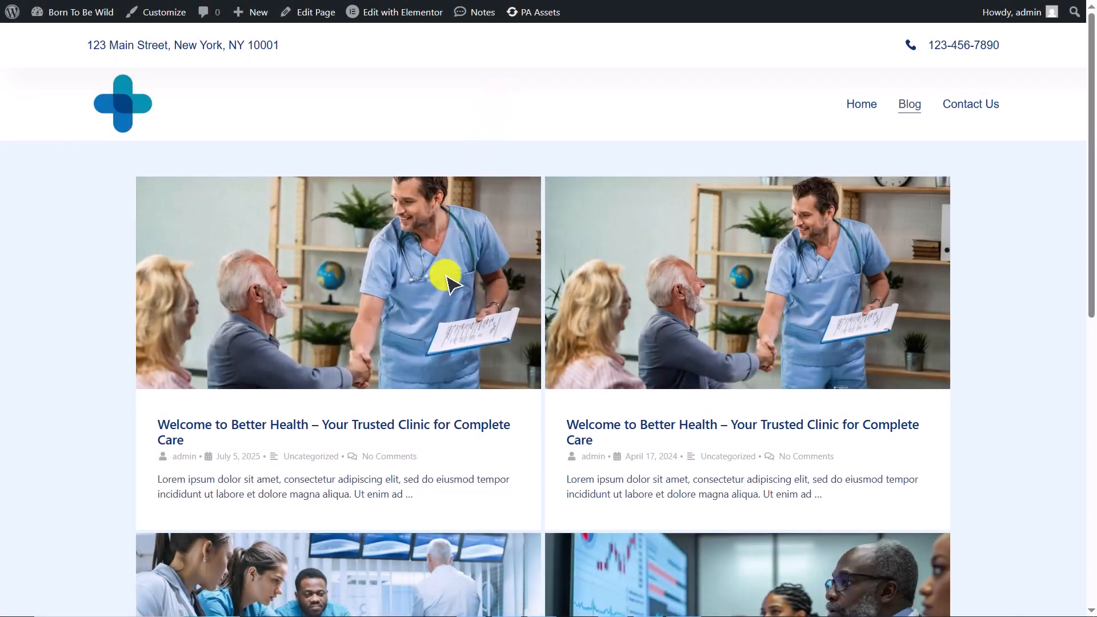
- Check how the footer appears on a blog post and on the home page of the live site
click(404, 427)
scroll(404, 428, down, 3)
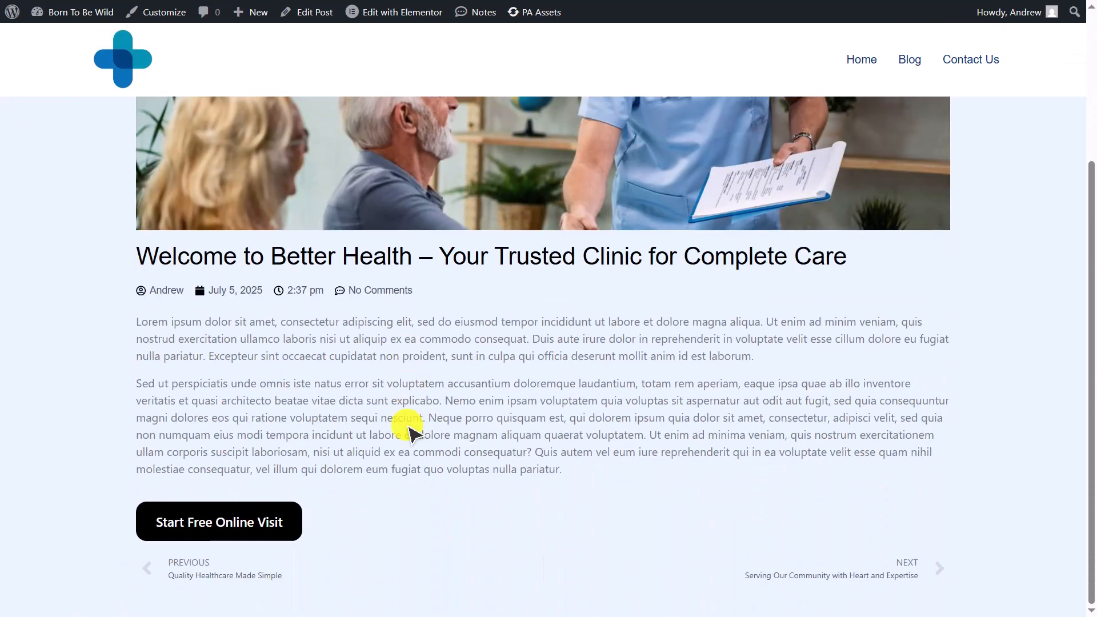
scroll(406, 425, up, 2)
scroll(405, 429, down, 2)
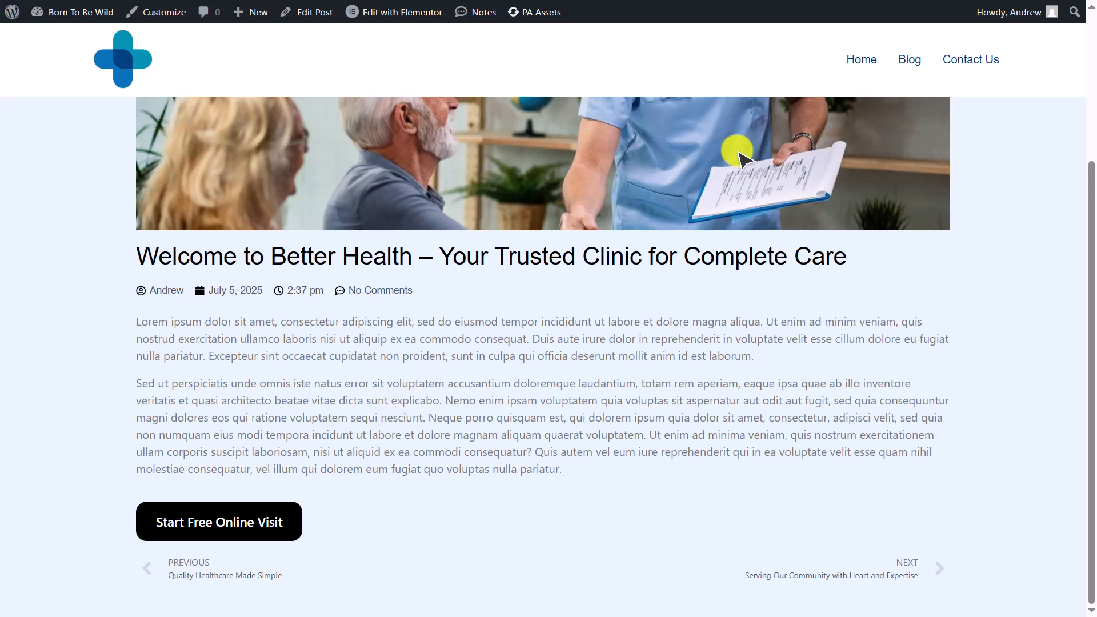
click(860, 64)
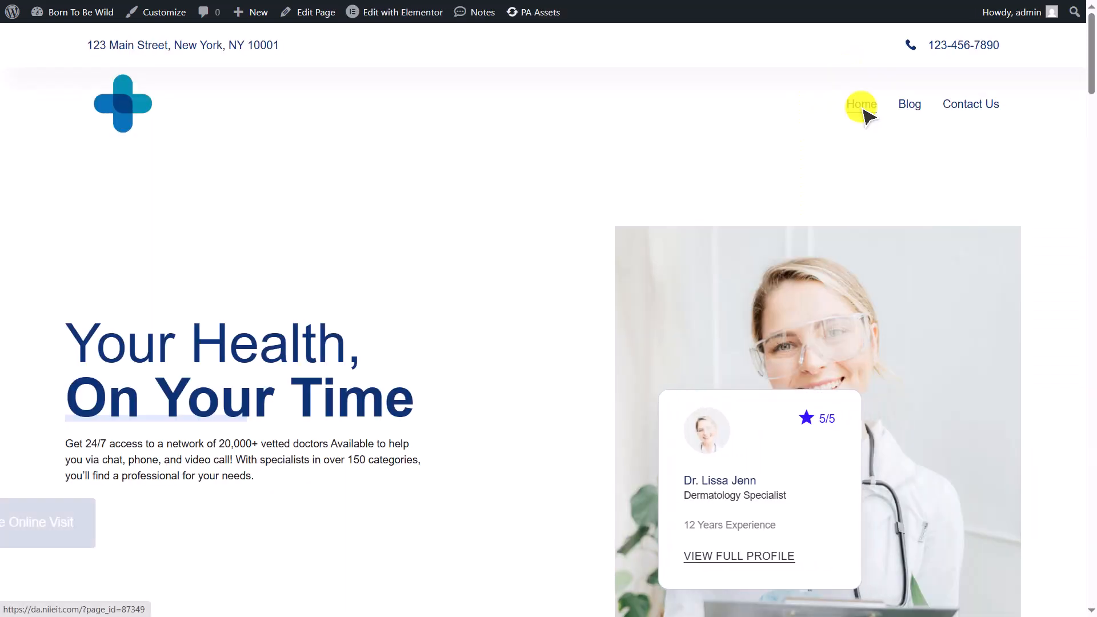
scroll(763, 422, down, 10)
scroll(766, 422, down, 15)
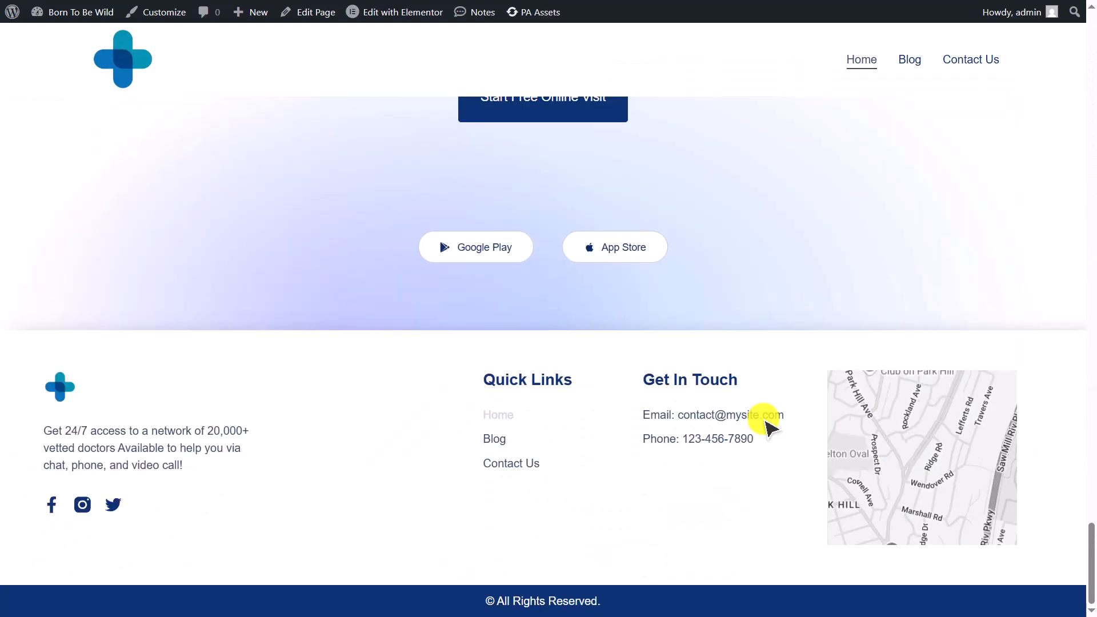
- Open the Contact Us page from the footer's quick links and scroll to its footer
click(534, 463)
scroll(534, 463, down, 10)
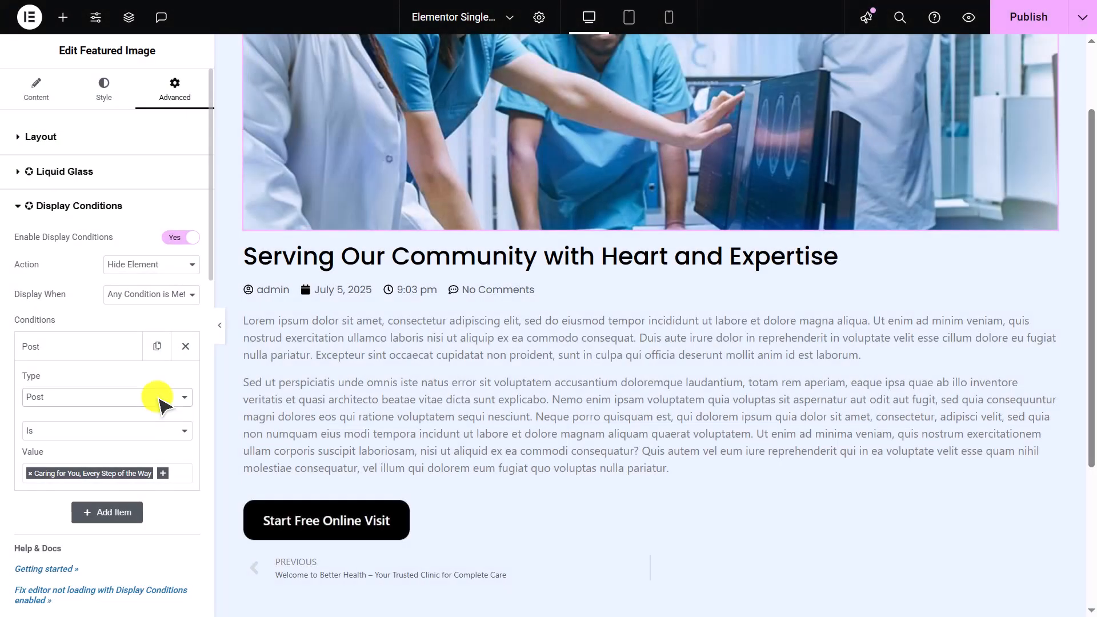
- Change the featured image's display condition type to Post Format with the value Video
click(161, 402)
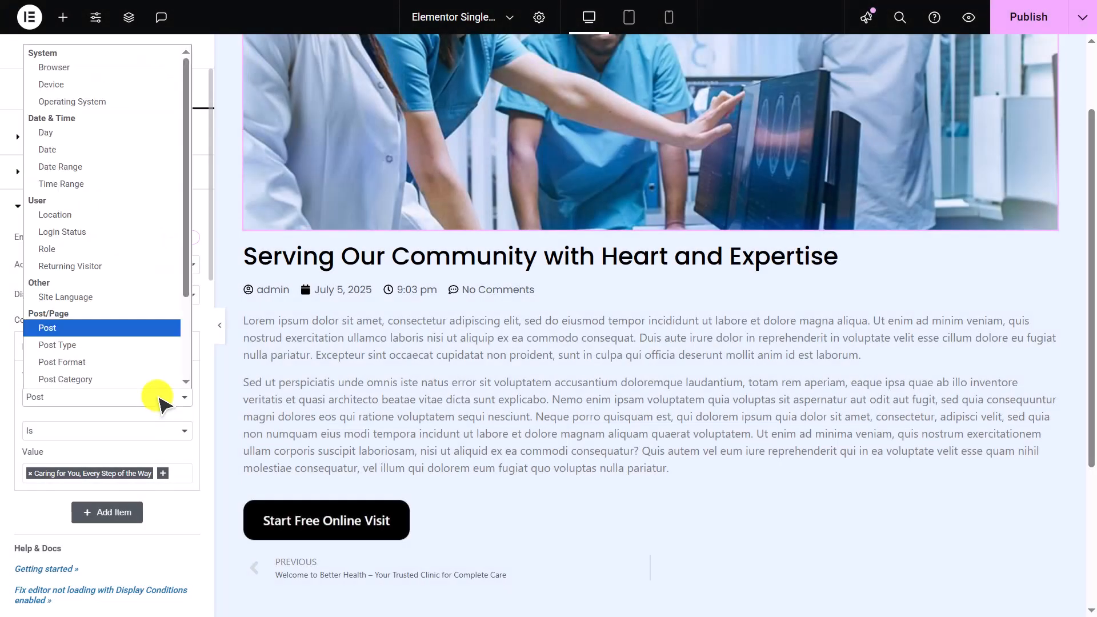
scroll(157, 378, down, 1)
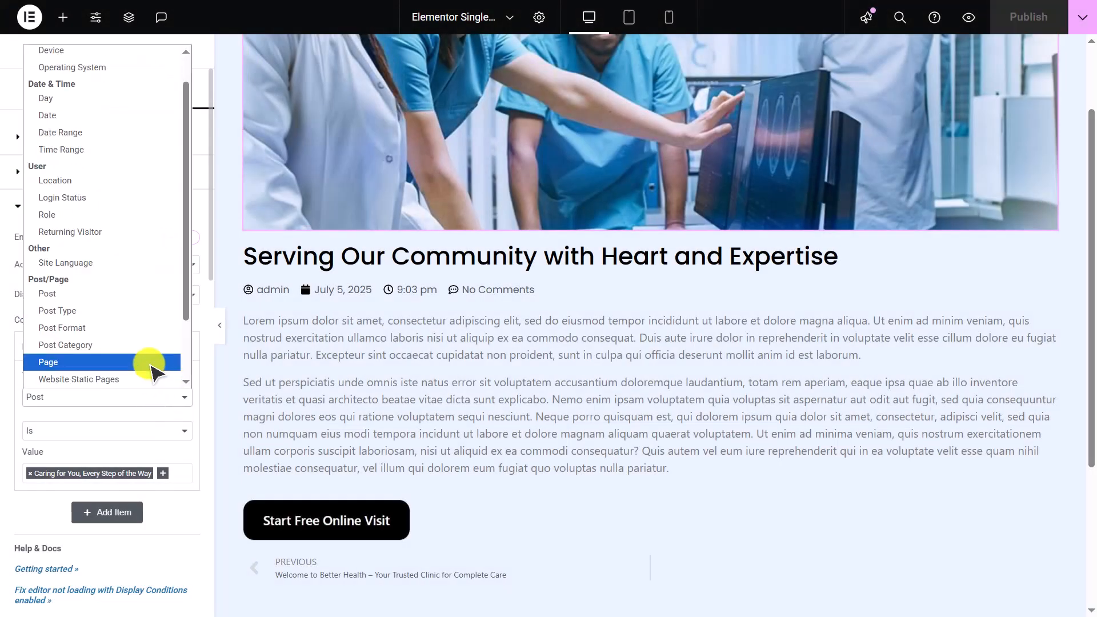
click(143, 334)
click(147, 477)
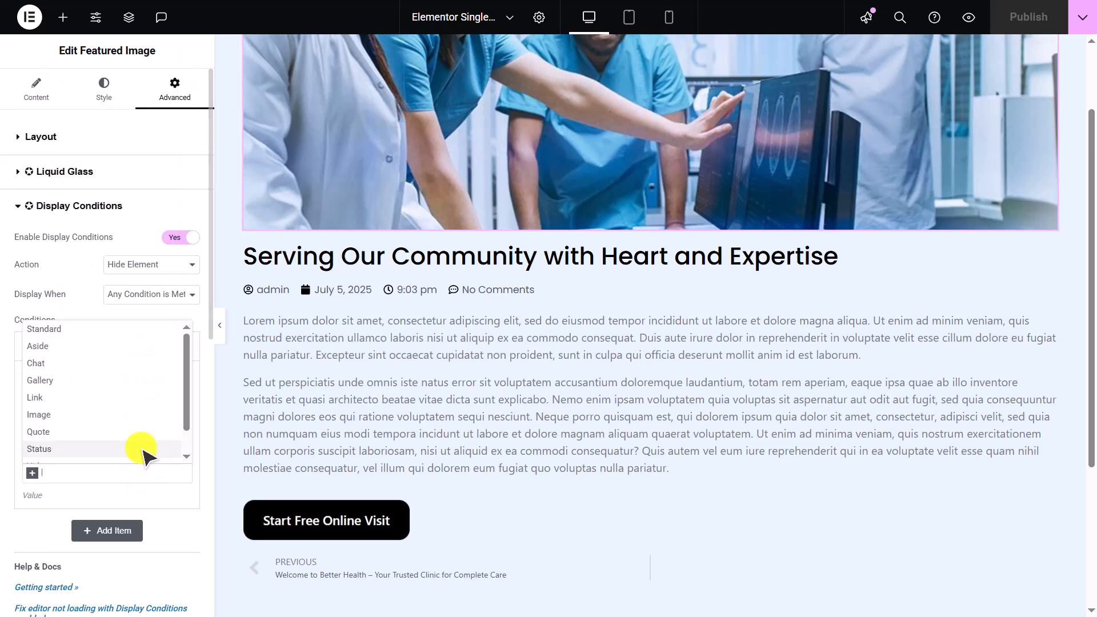
scroll(144, 445, down, 1)
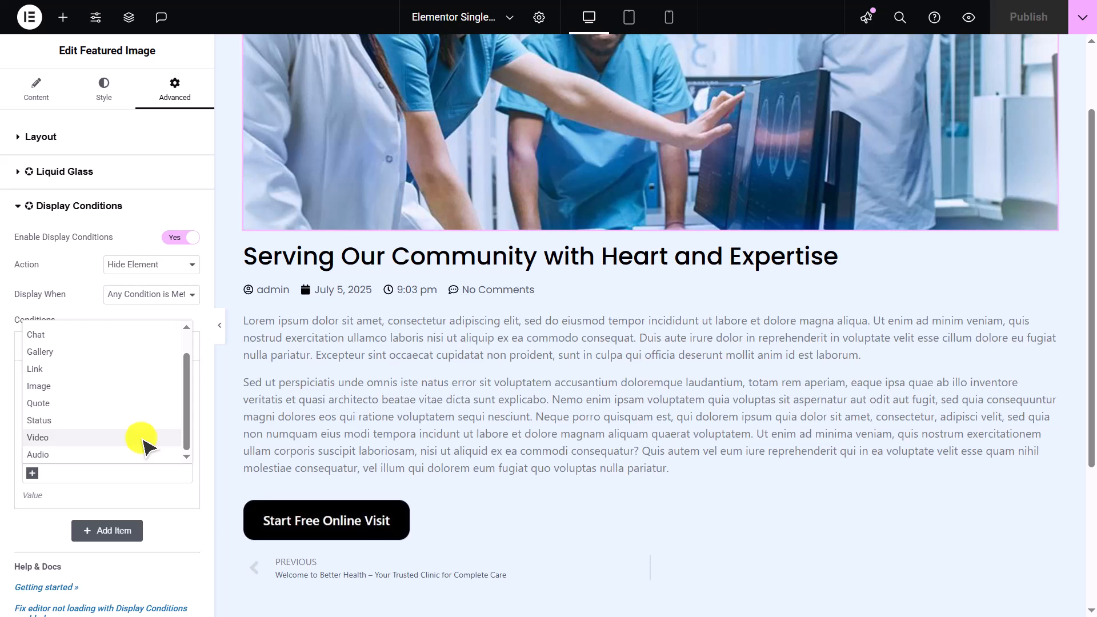
click(147, 446)
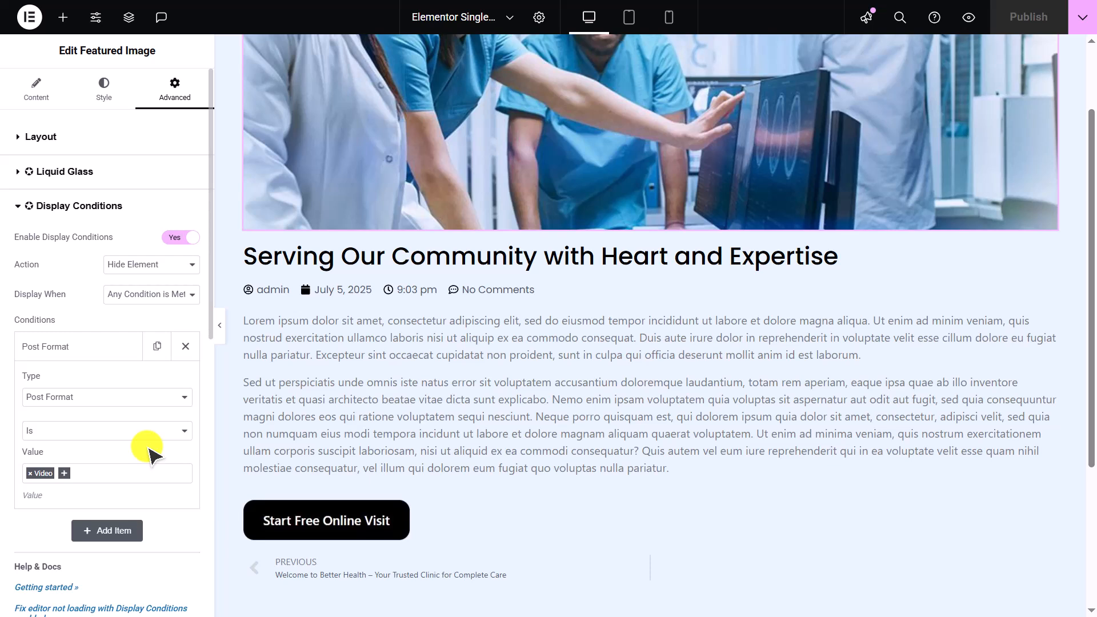
- Switch the featured image's condition type to Post Category and open its list of category values
click(183, 402)
scroll(150, 360, down, 1)
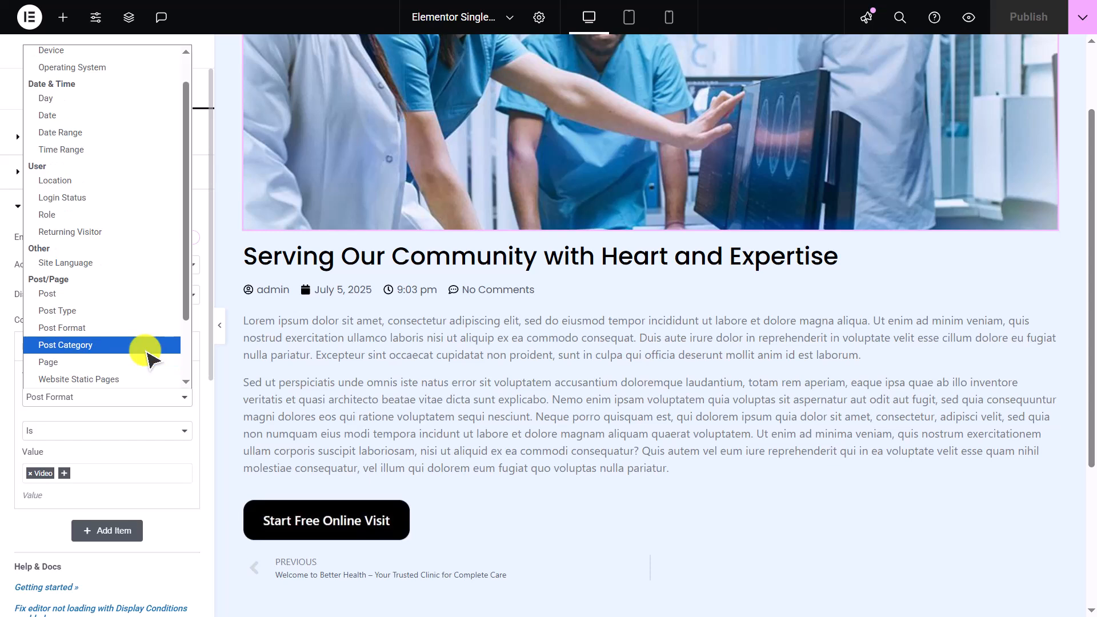
click(150, 345)
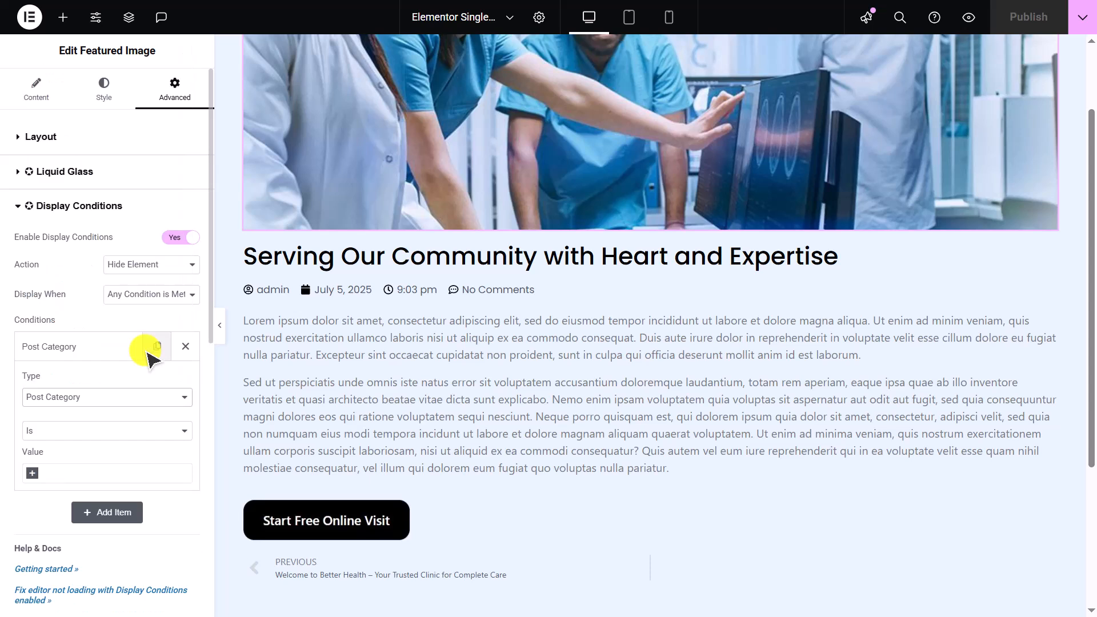
click(146, 478)
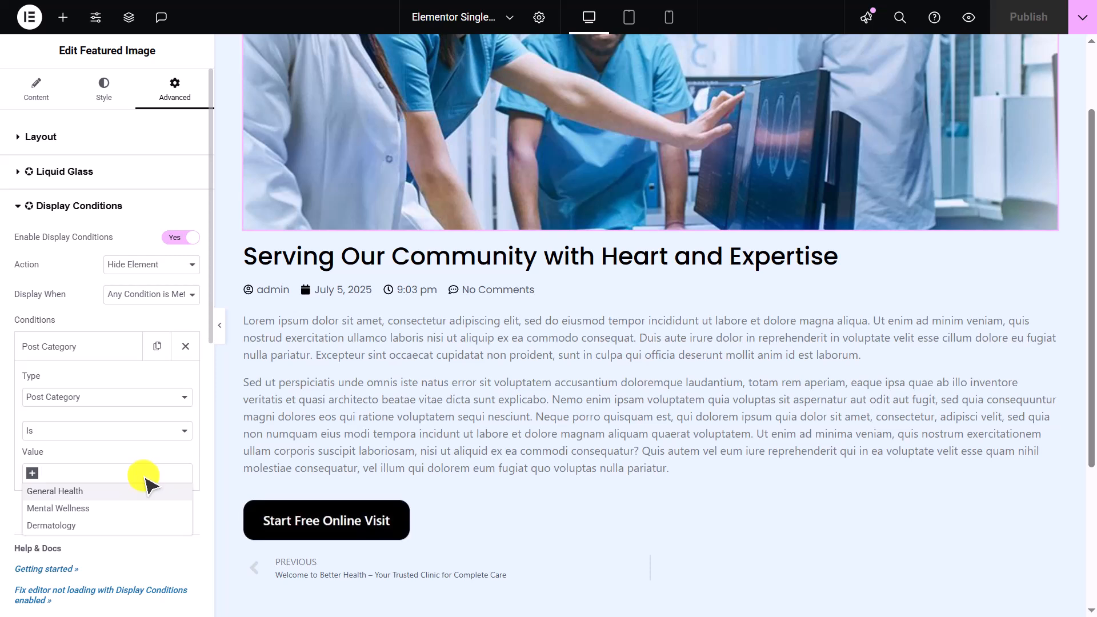
click(150, 526)
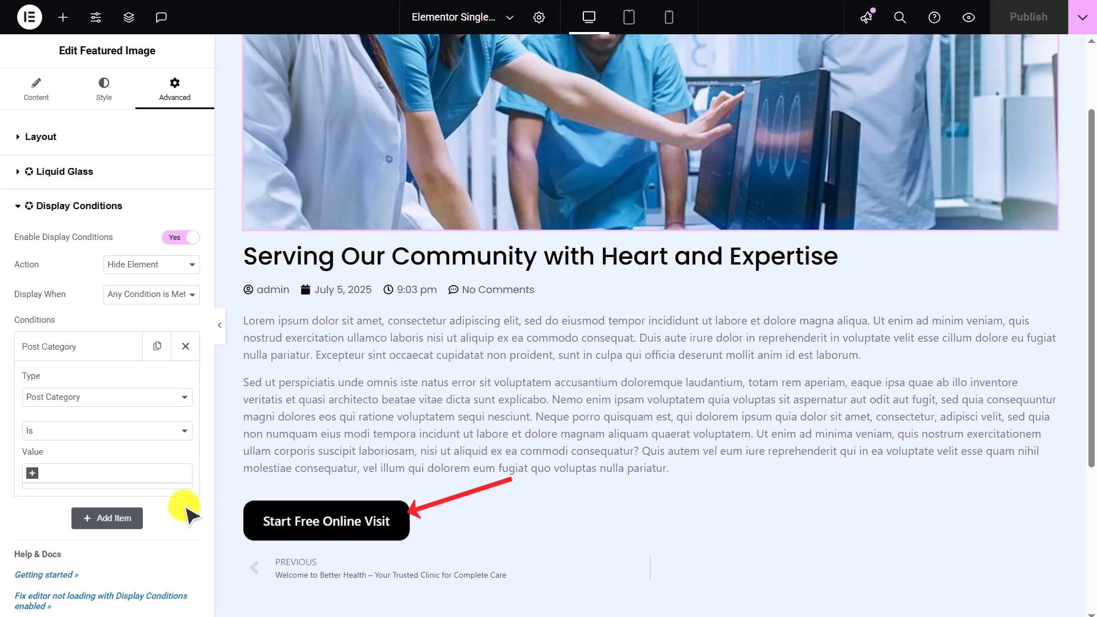
- Enable display conditions on the Start Free Online Visit button to show it only for the General Health post category, then publish
click(331, 528)
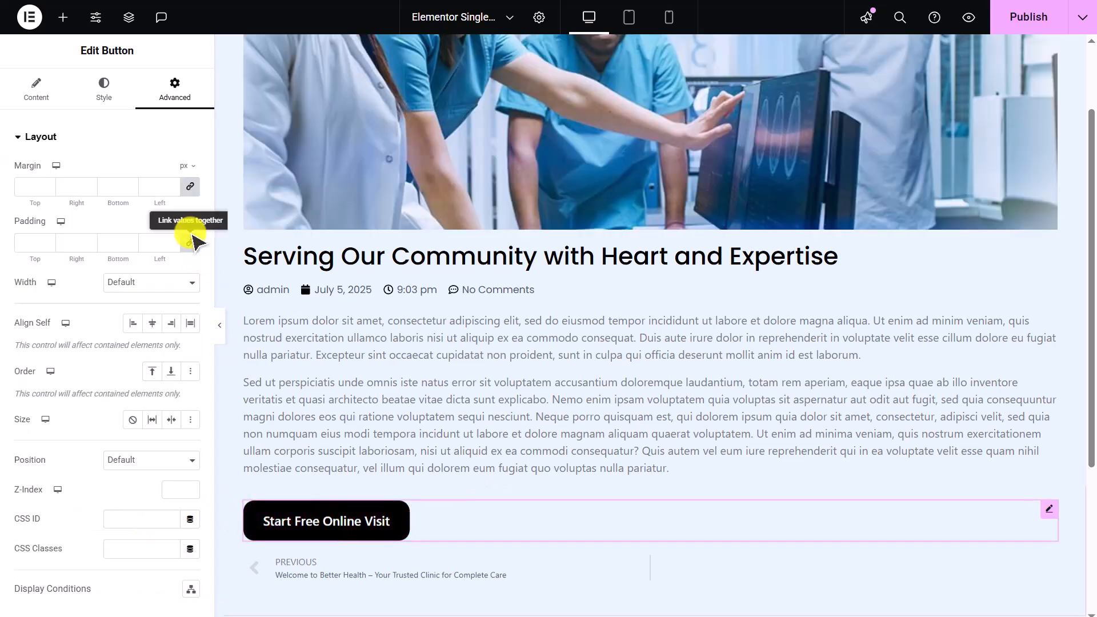
click(118, 141)
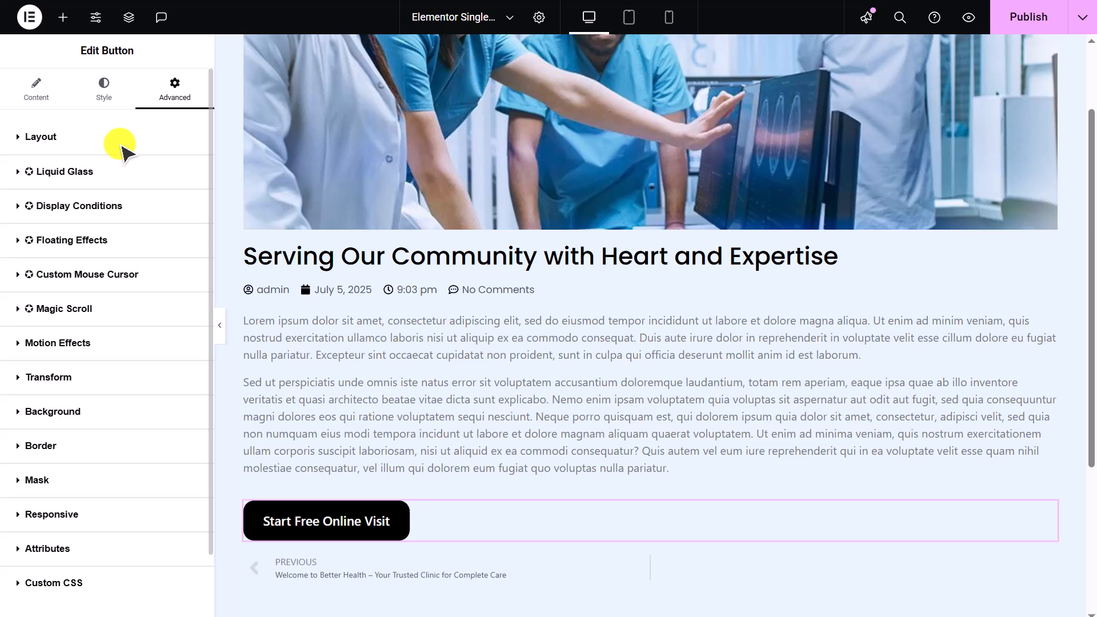
click(164, 206)
click(181, 238)
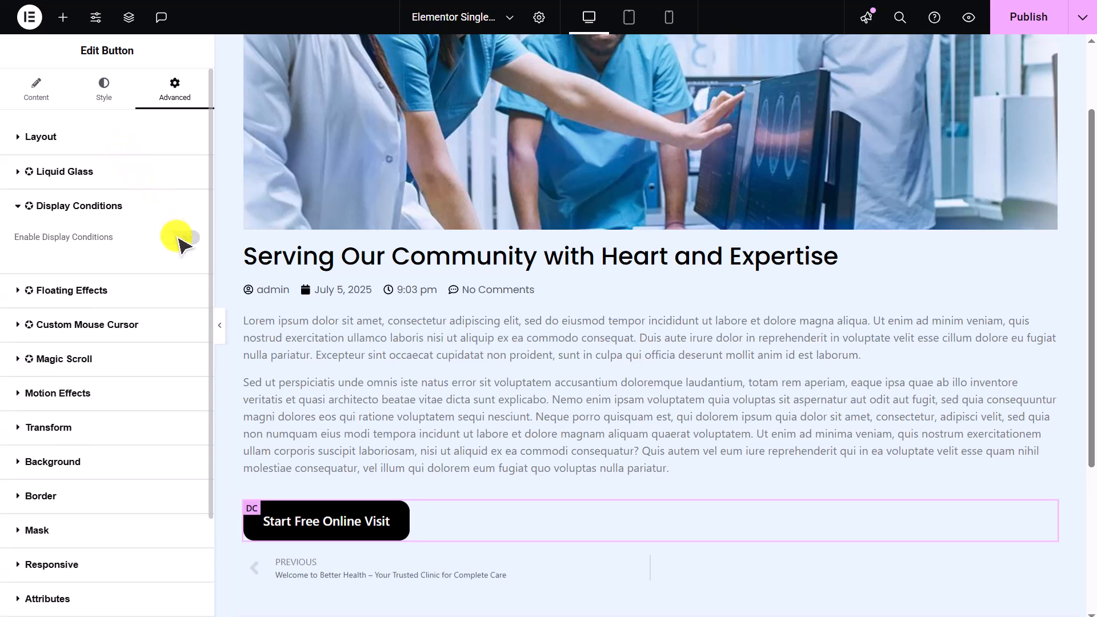
click(135, 357)
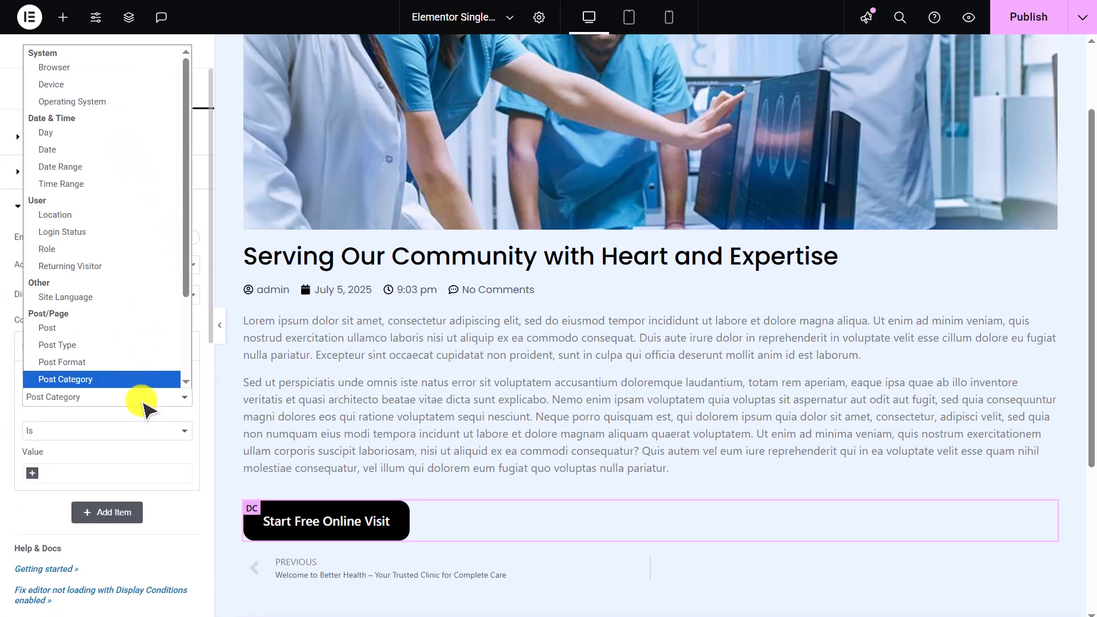
click(150, 481)
click(159, 493)
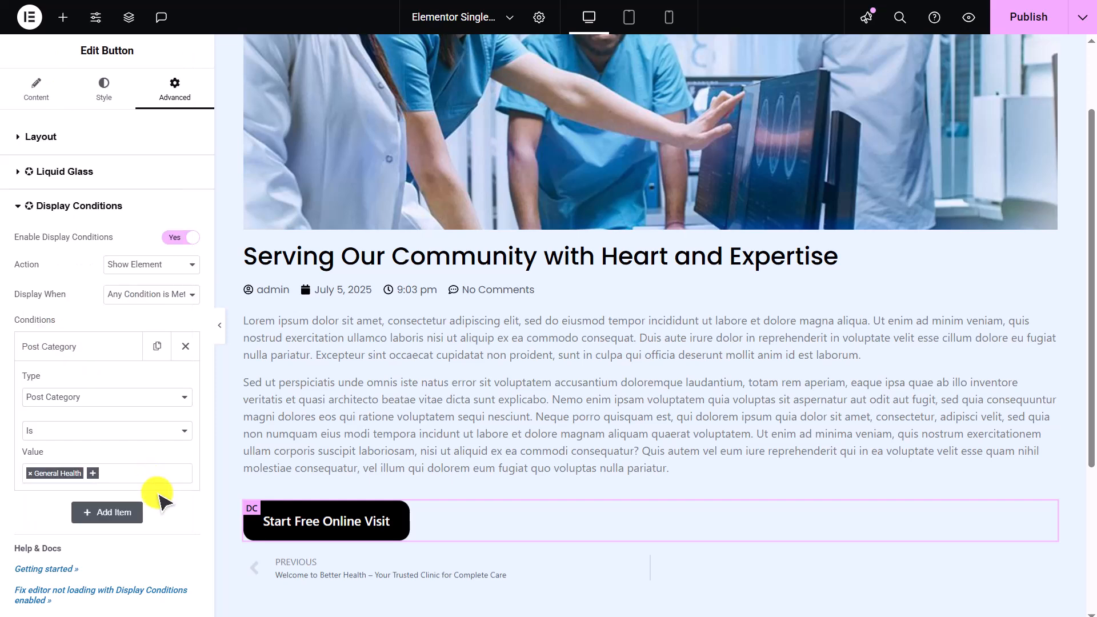
click(1011, 17)
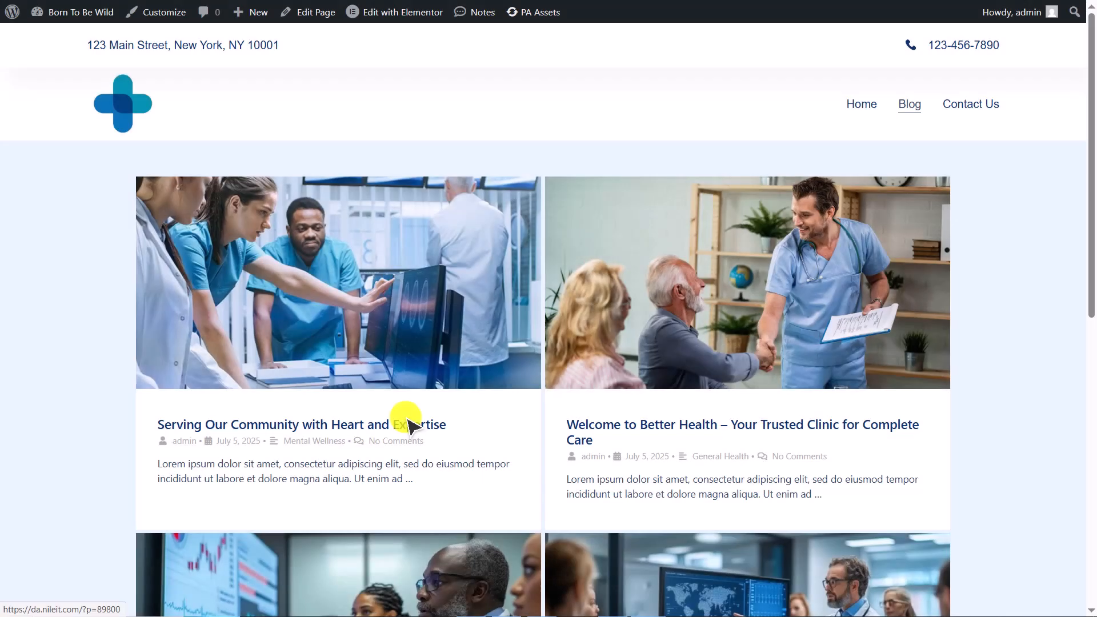
- Open several blog posts on the live site to check where the Start Free Online Visit button appears
scroll(405, 420, down, 2)
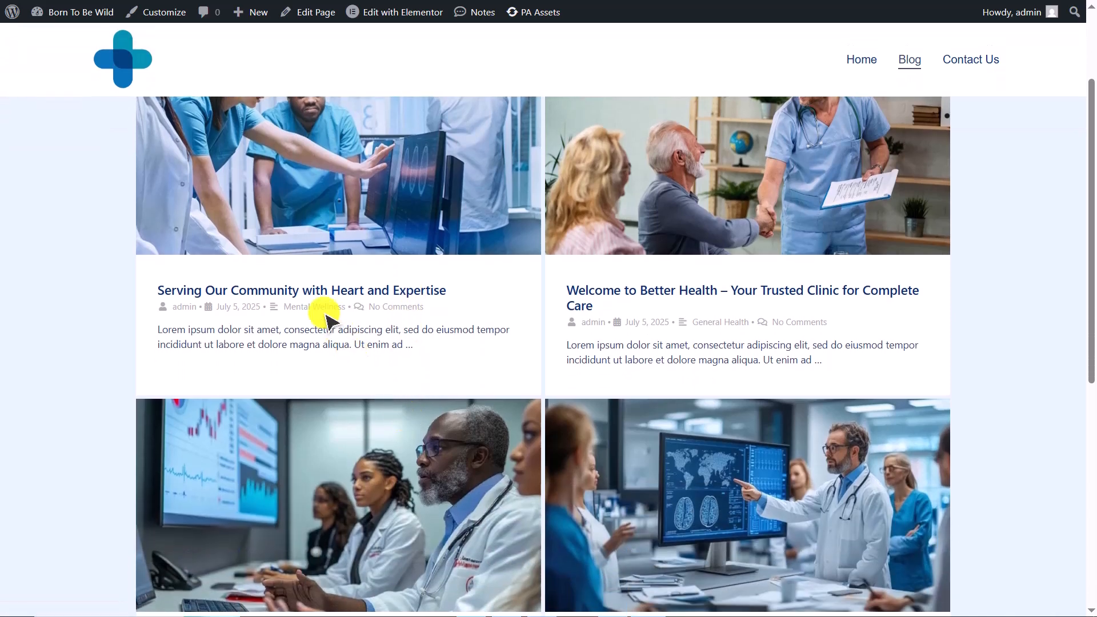
click(417, 288)
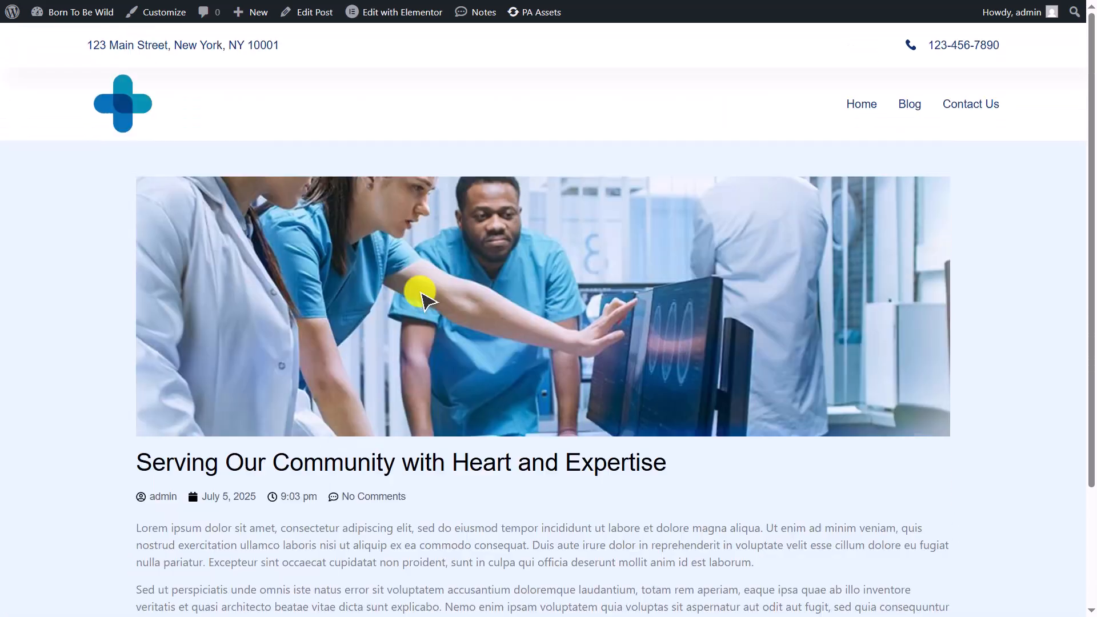
scroll(423, 297, down, 3)
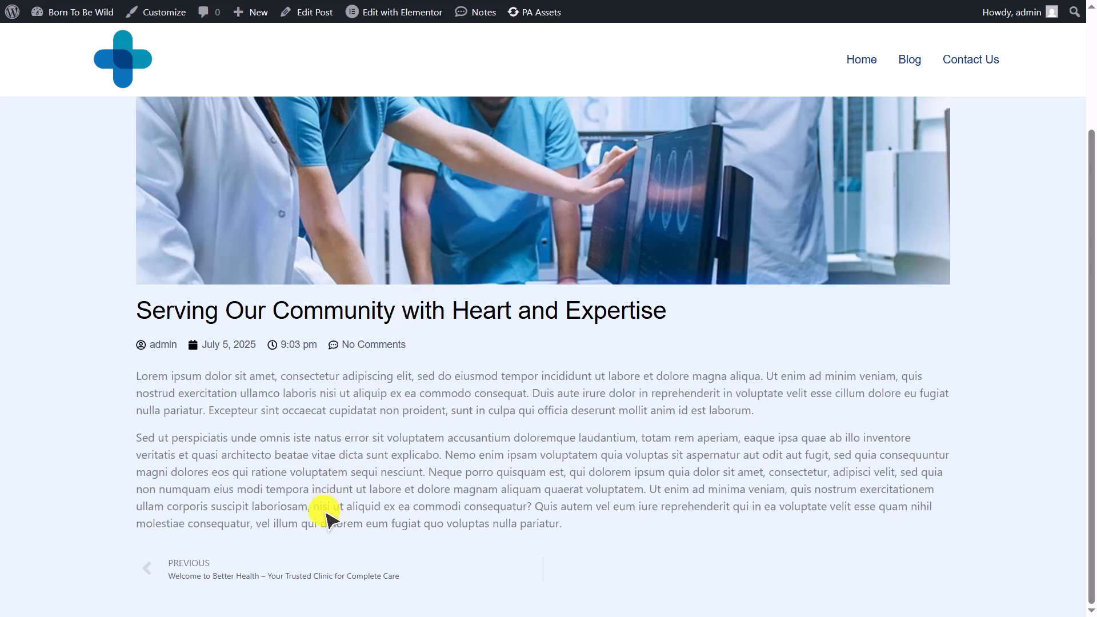
click(291, 575)
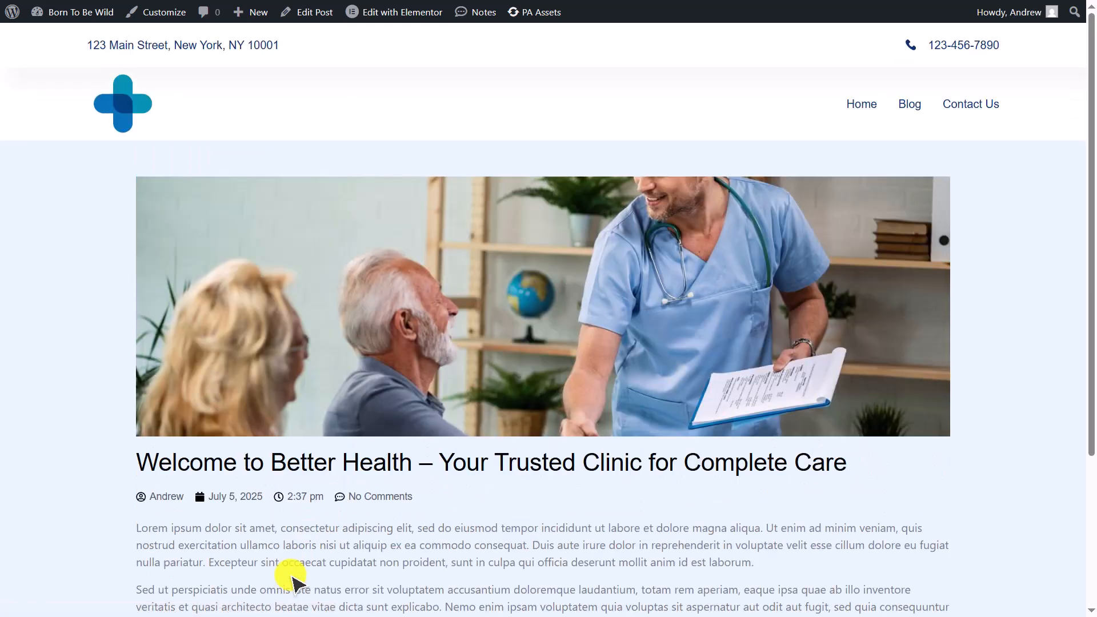
scroll(292, 578, down, 4)
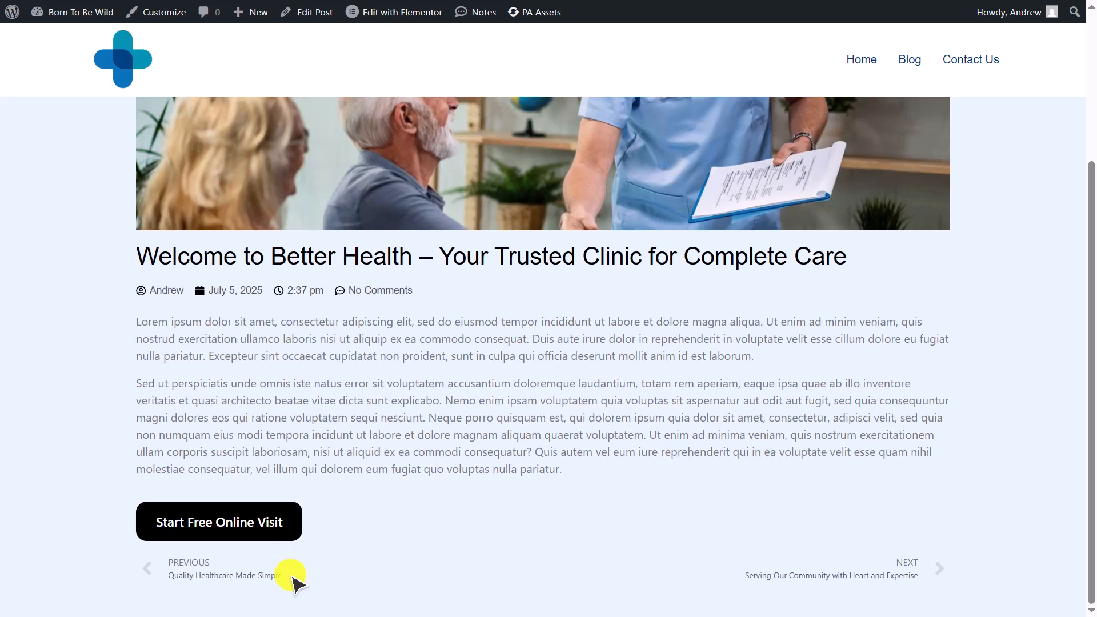
click(263, 577)
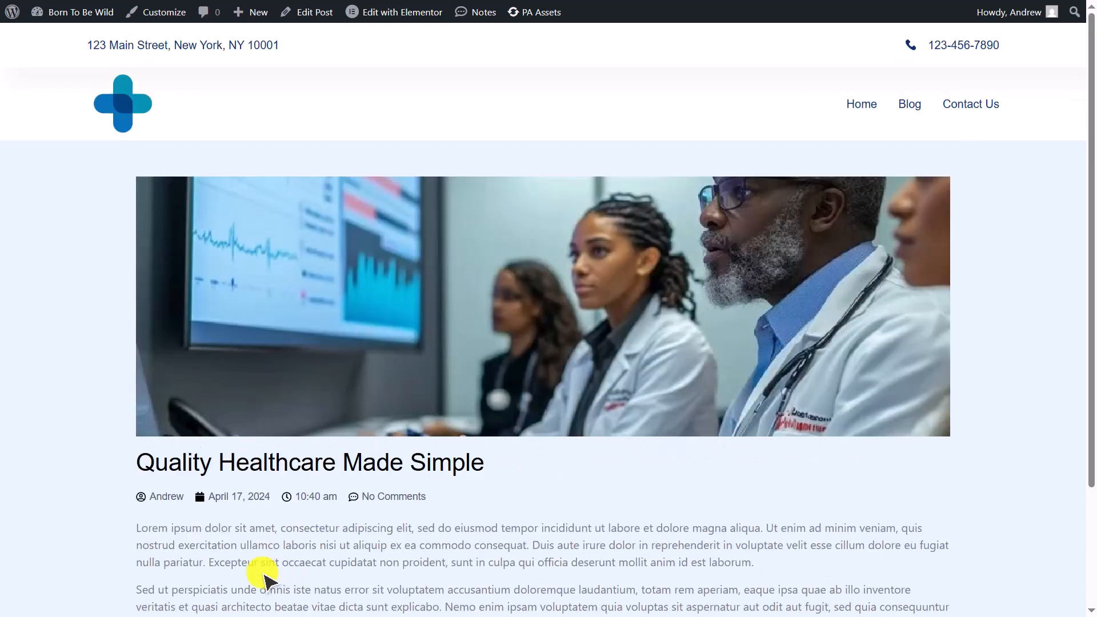
scroll(264, 579, down, 3)
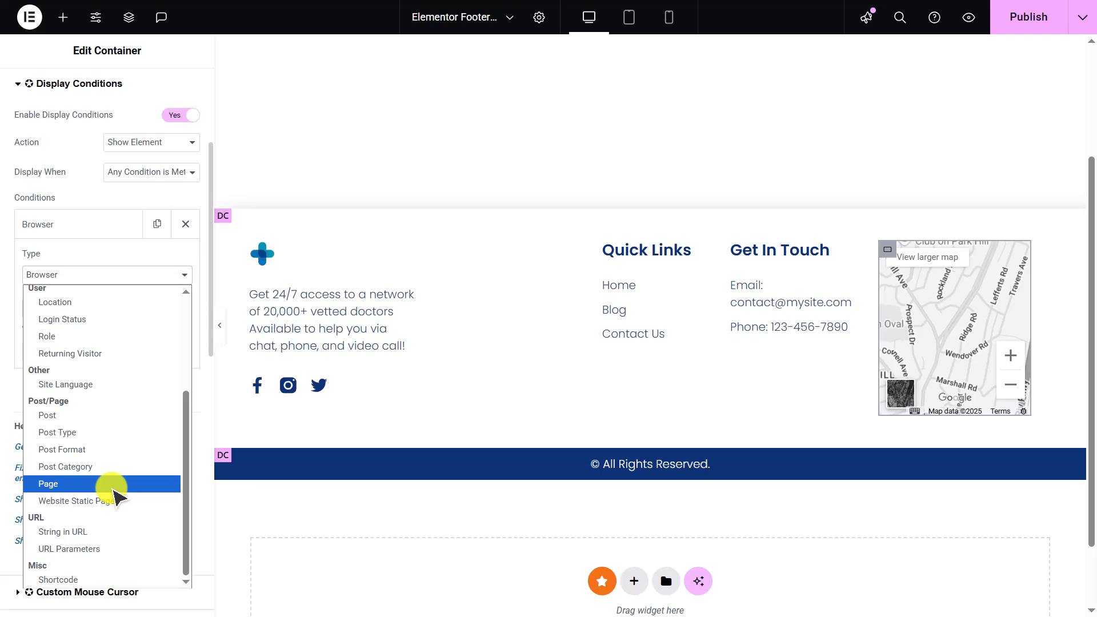
- Set the footer container's condition to Page, action Hide Element, value Contact Us, and publish the footer
click(113, 489)
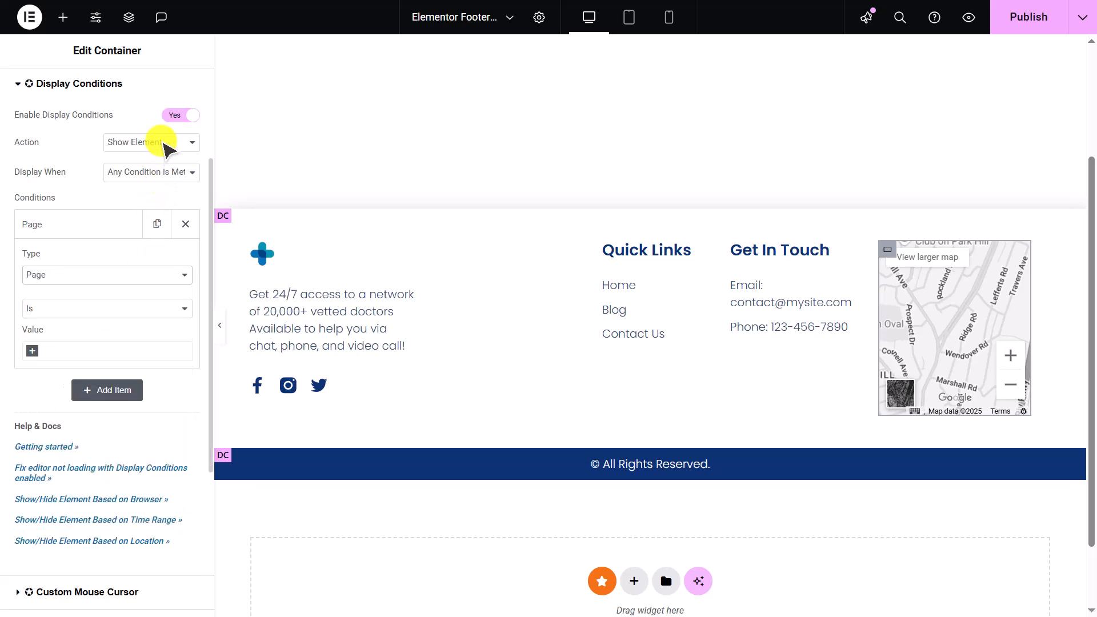
click(166, 150)
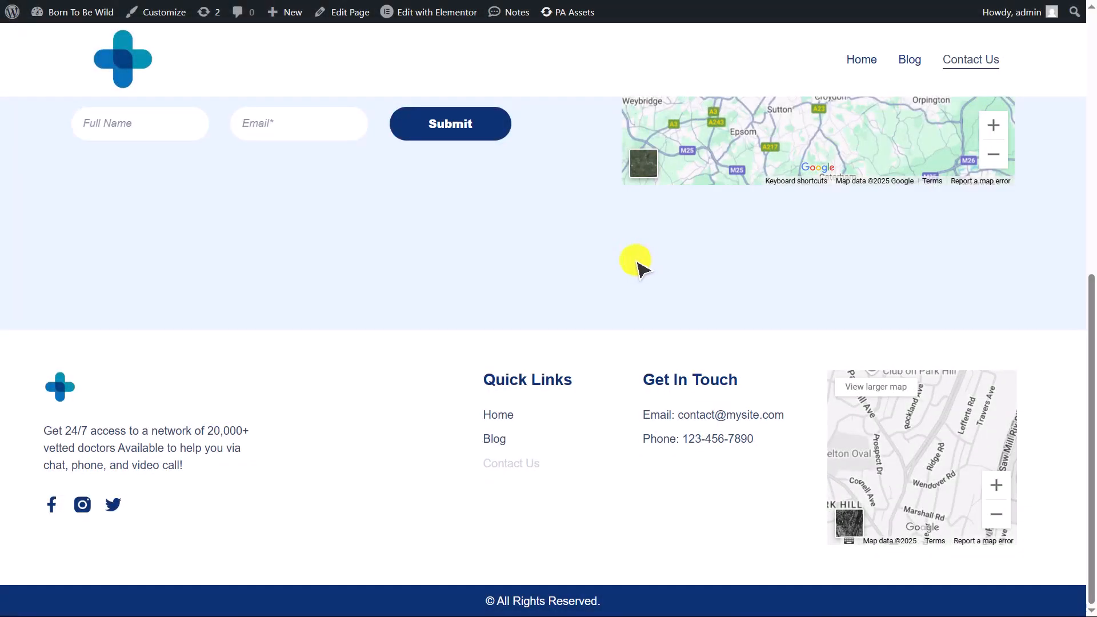
scroll(639, 266, up, 6)
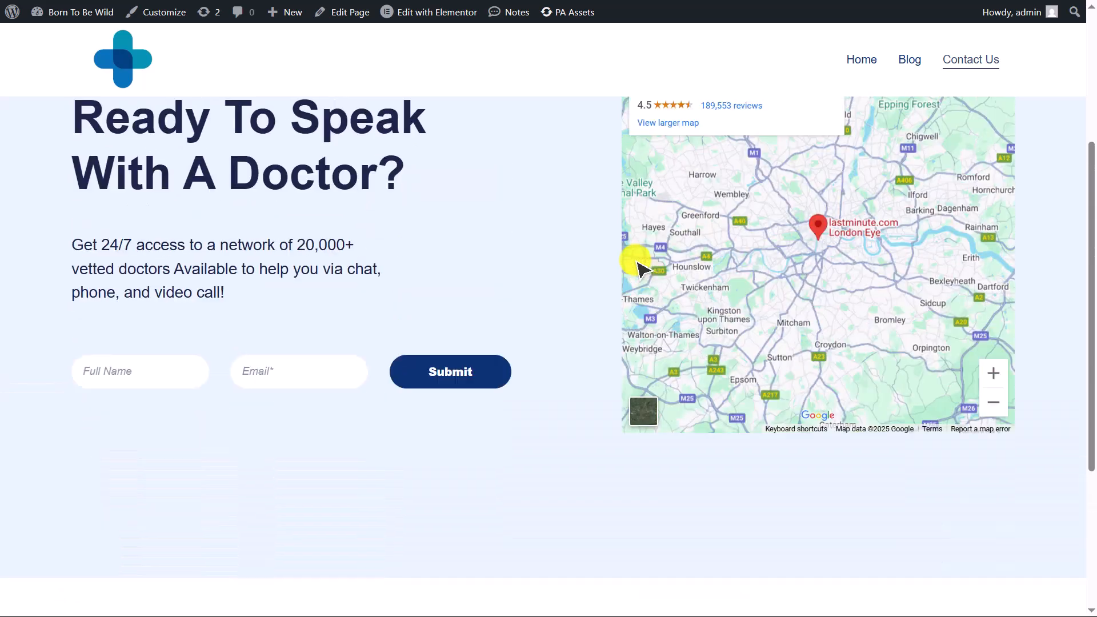
scroll(640, 267, up, 2)
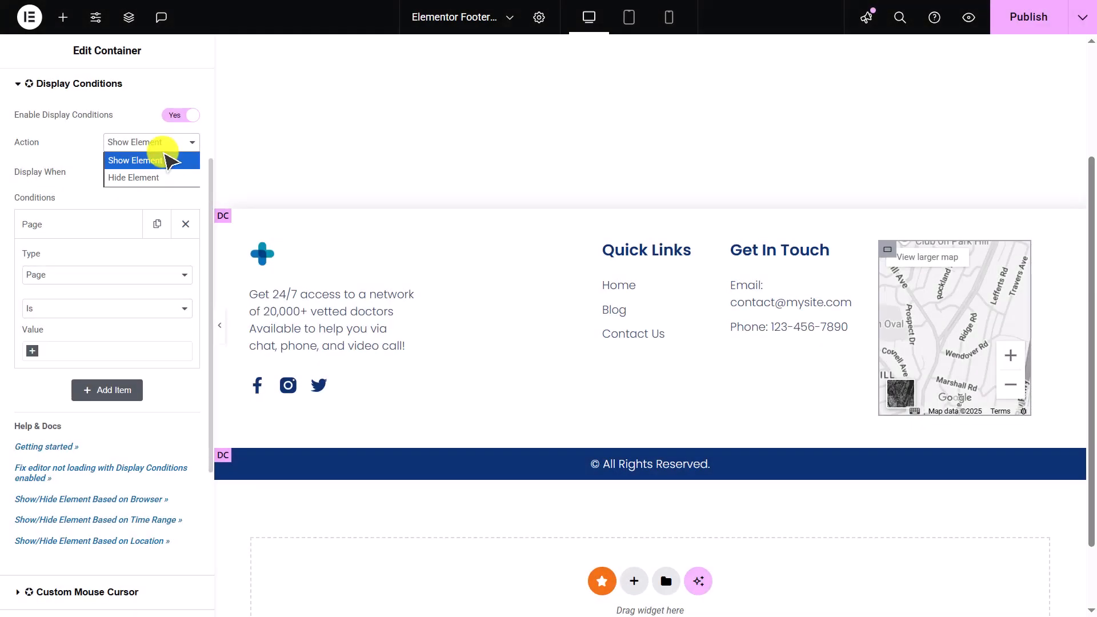
click(172, 177)
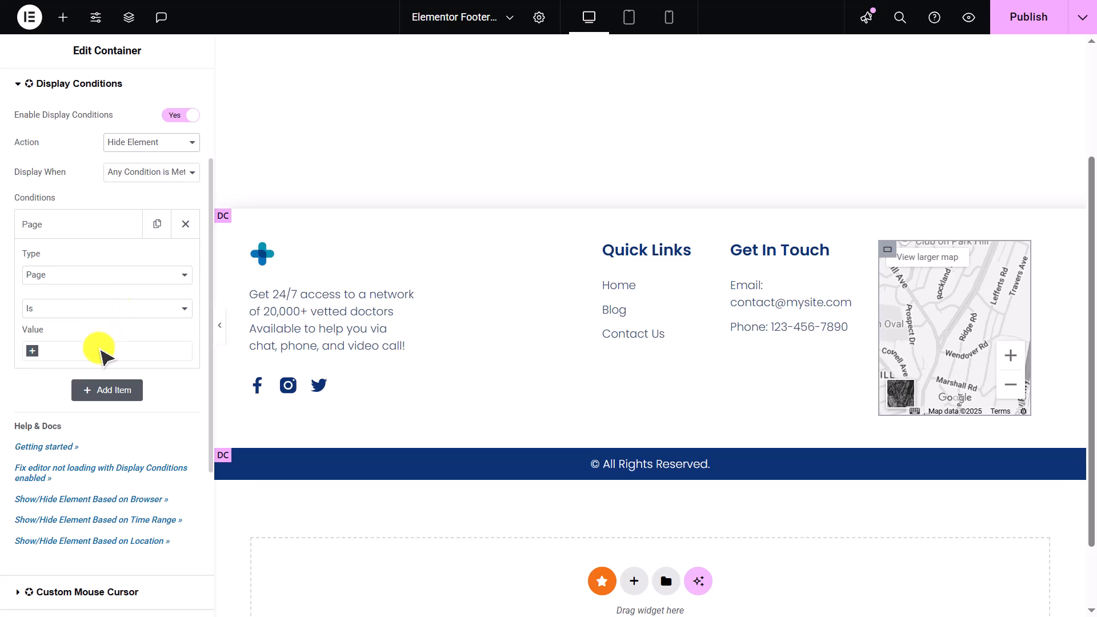
click(103, 351)
text(Contact)
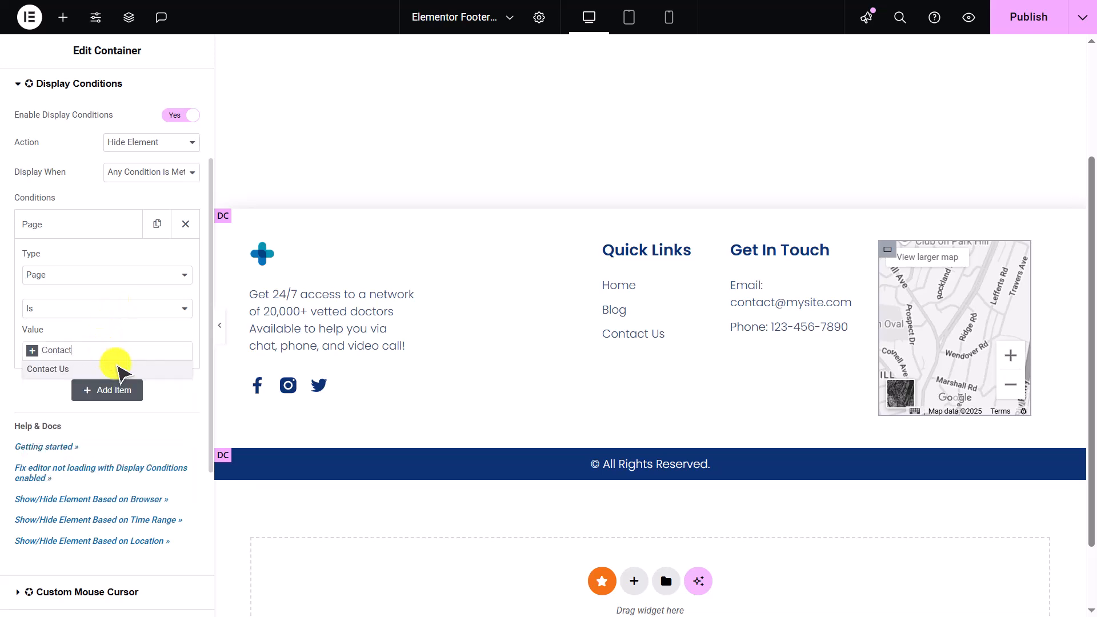
click(113, 367)
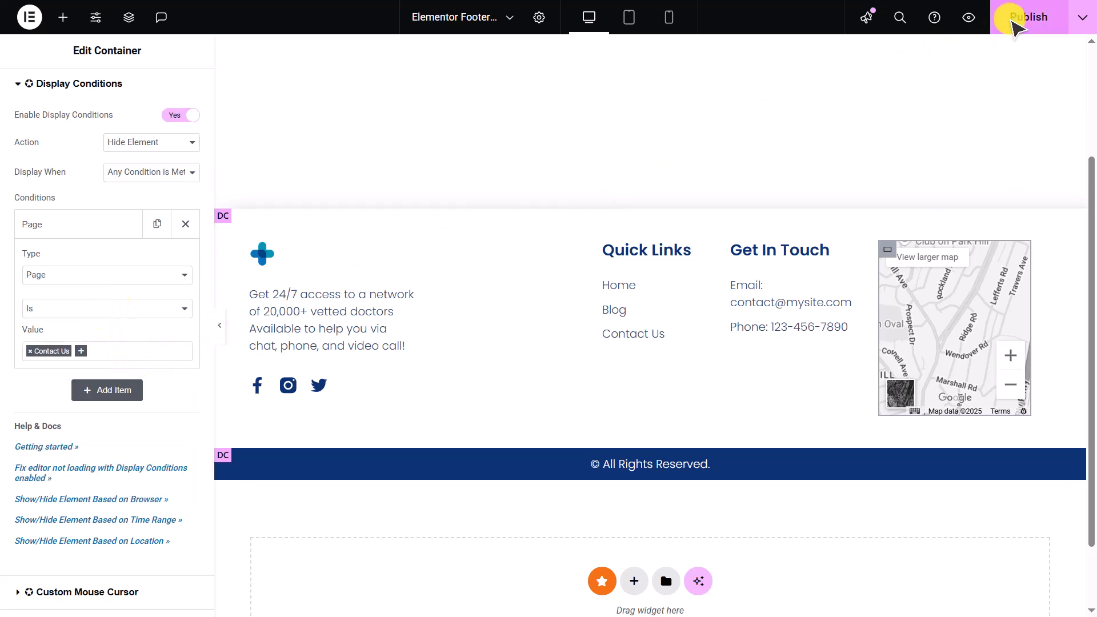
click(1024, 19)
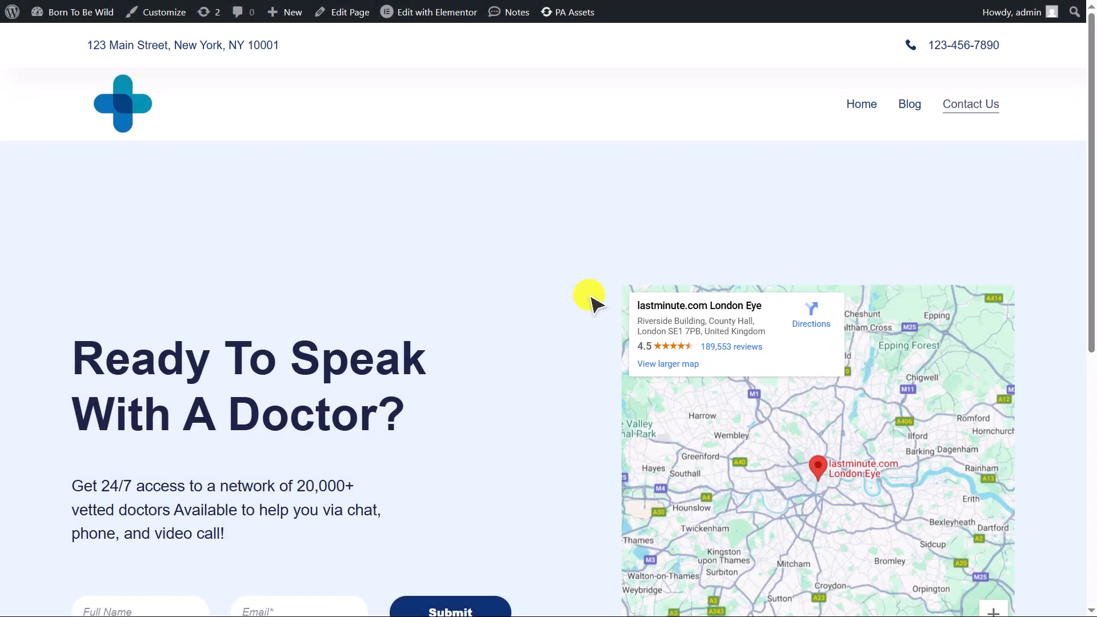
- Check the footer on the live Contact Us, Home and Blog pages
scroll(589, 294, down, 5)
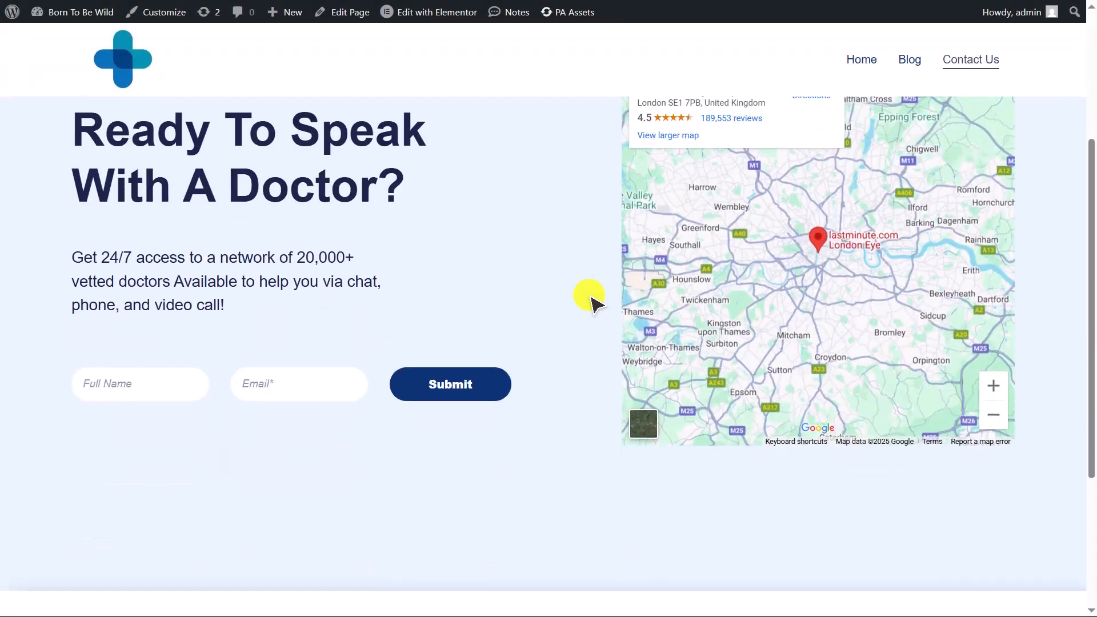
scroll(589, 294, down, 3)
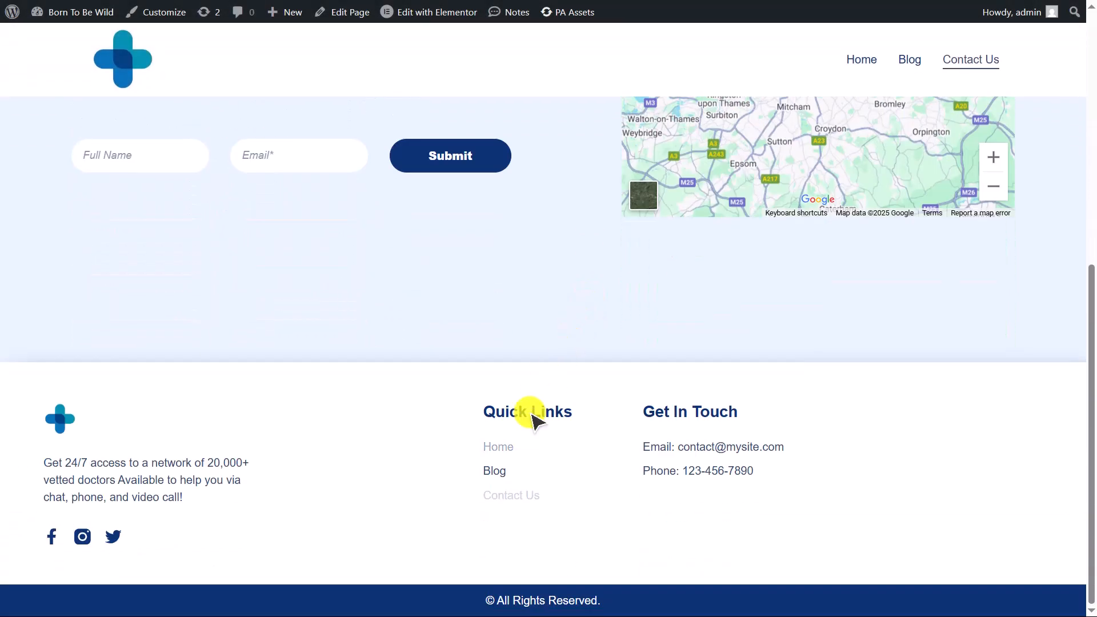
click(500, 449)
scroll(504, 448, down, 15)
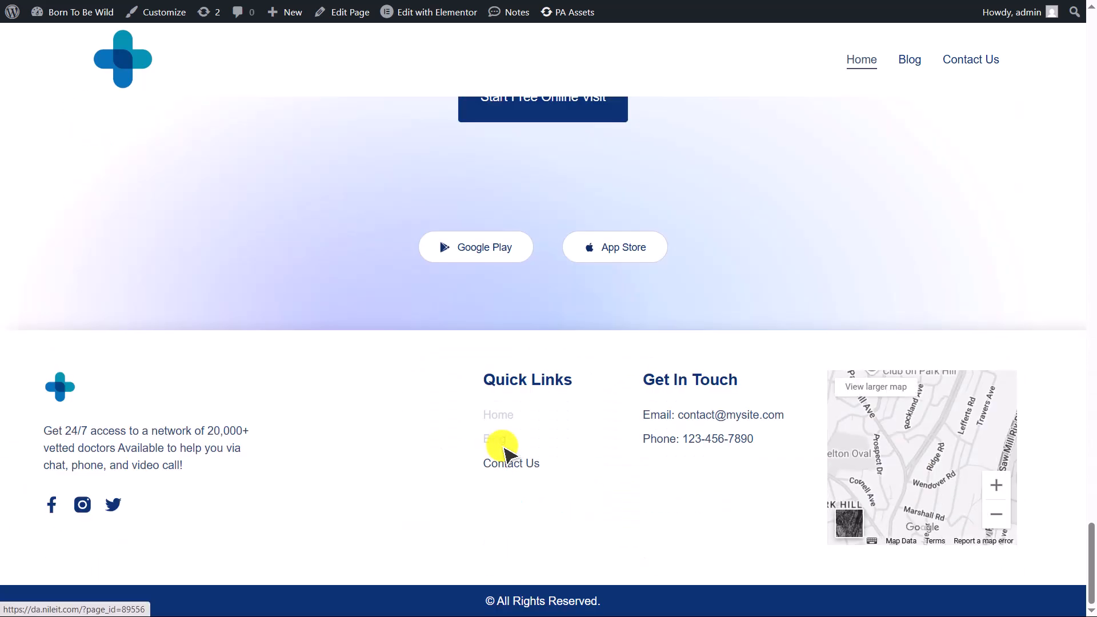
click(505, 449)
scroll(505, 449, down, 15)
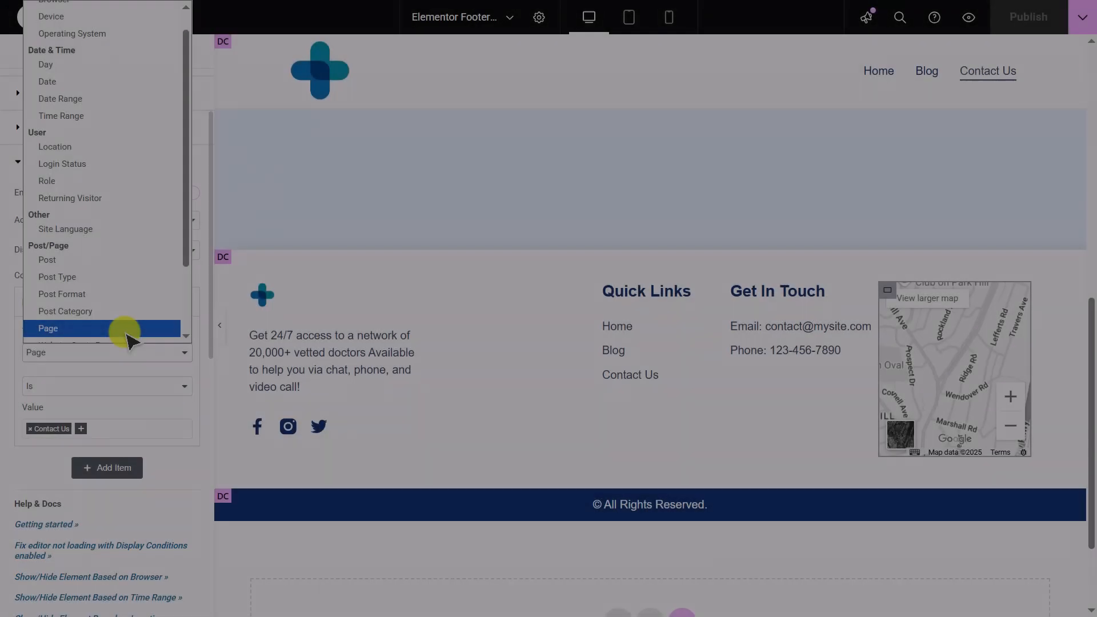
scroll(127, 337, down, 1)
scroll(125, 334, down, 2)
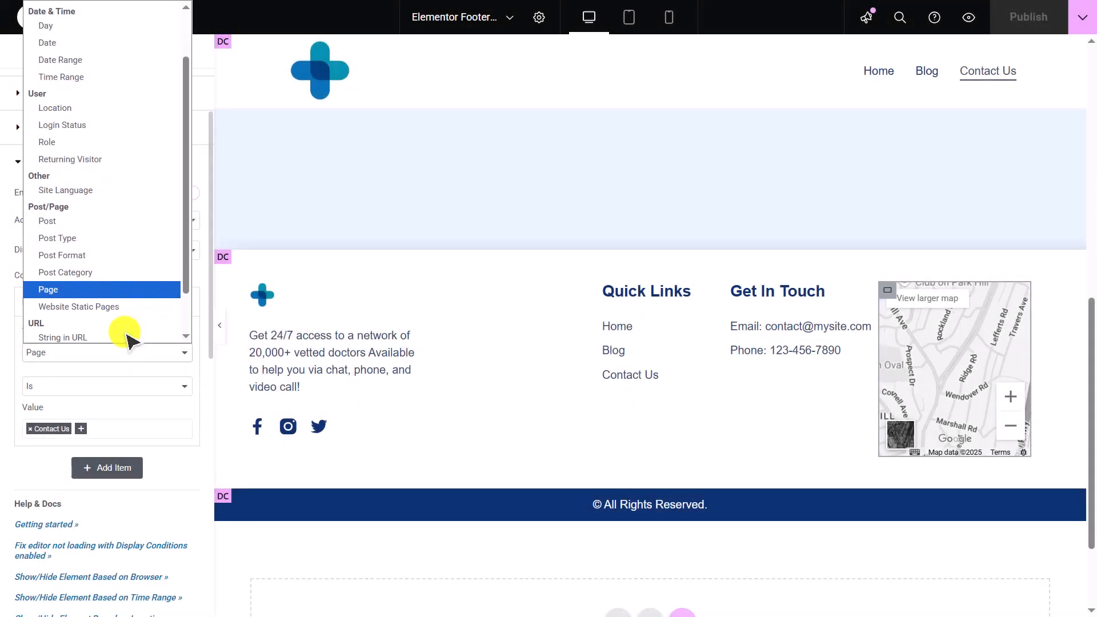
- Set the footer container's condition type to Website Static Pages with the value Homepage
click(127, 289)
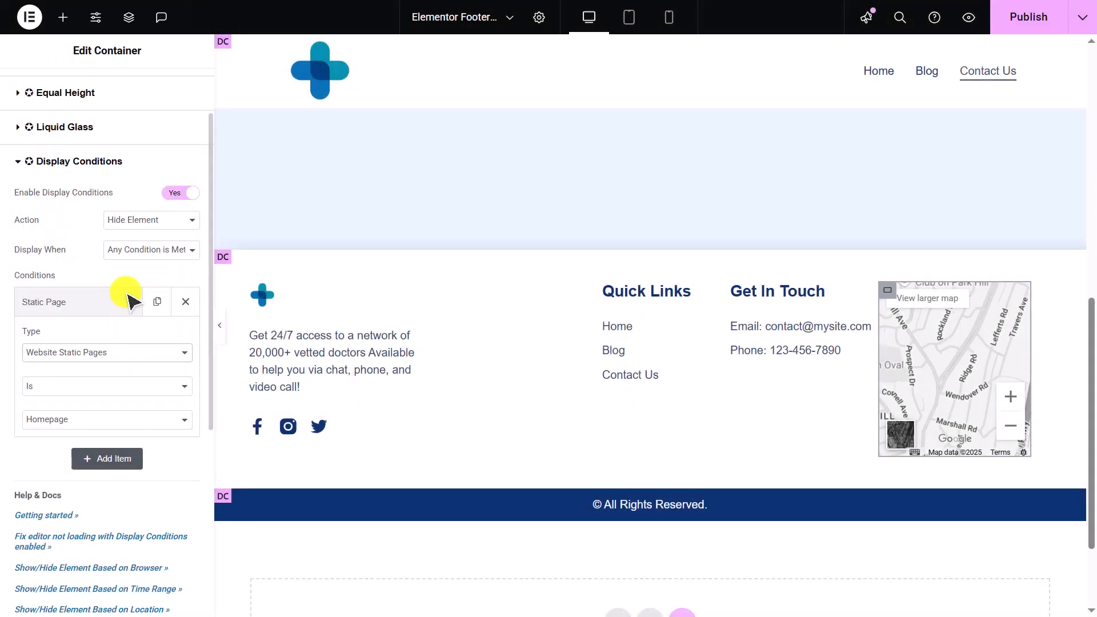
click(160, 421)
key(Down)
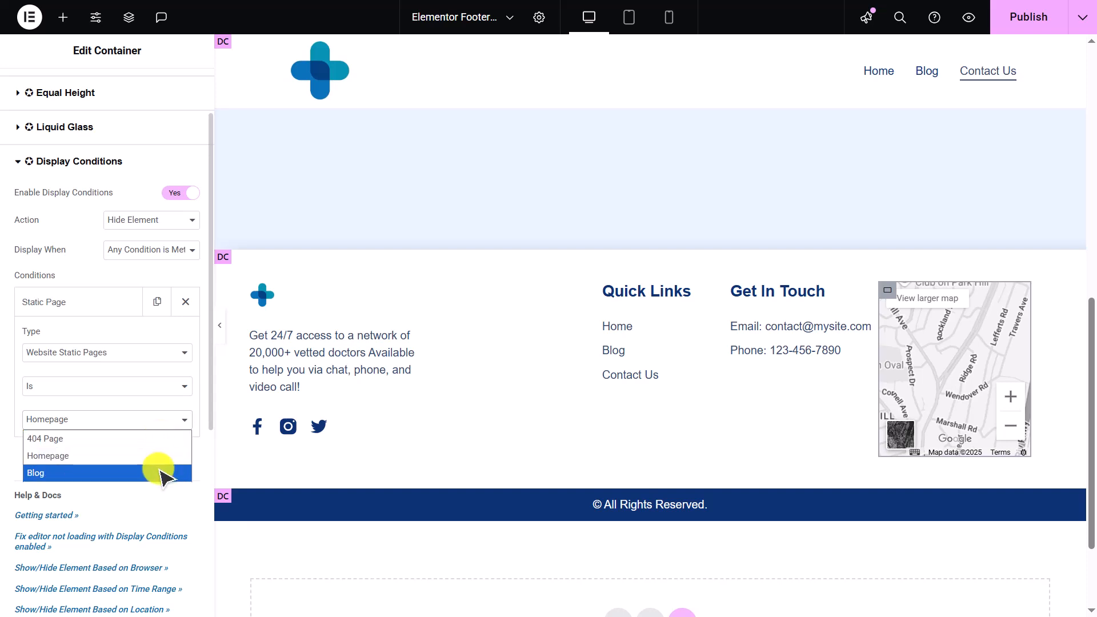
click(185, 422)
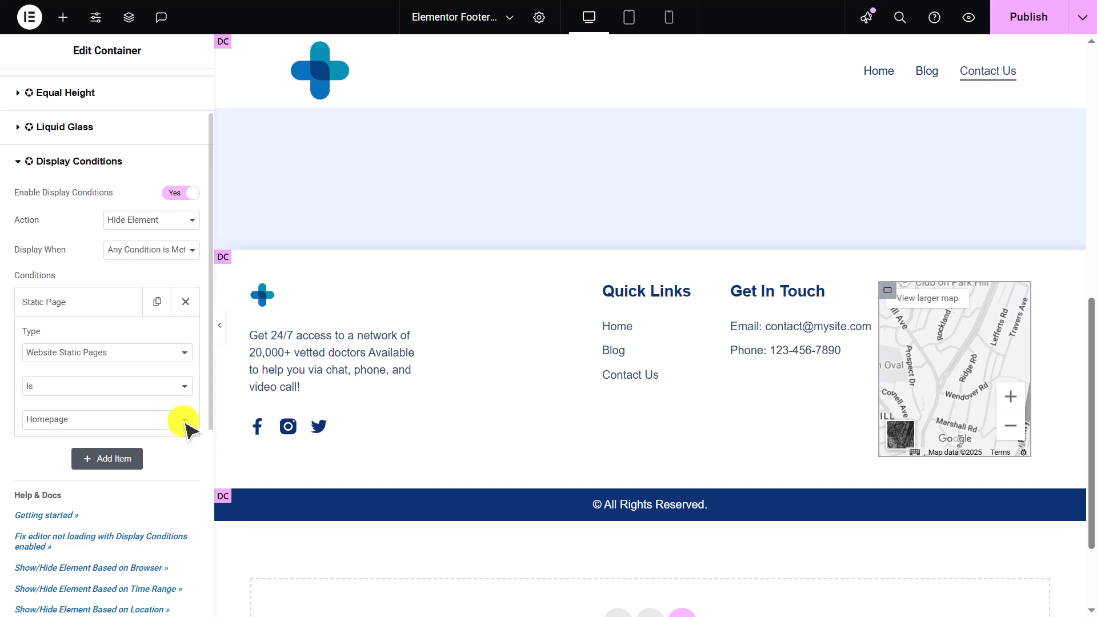
click(184, 355)
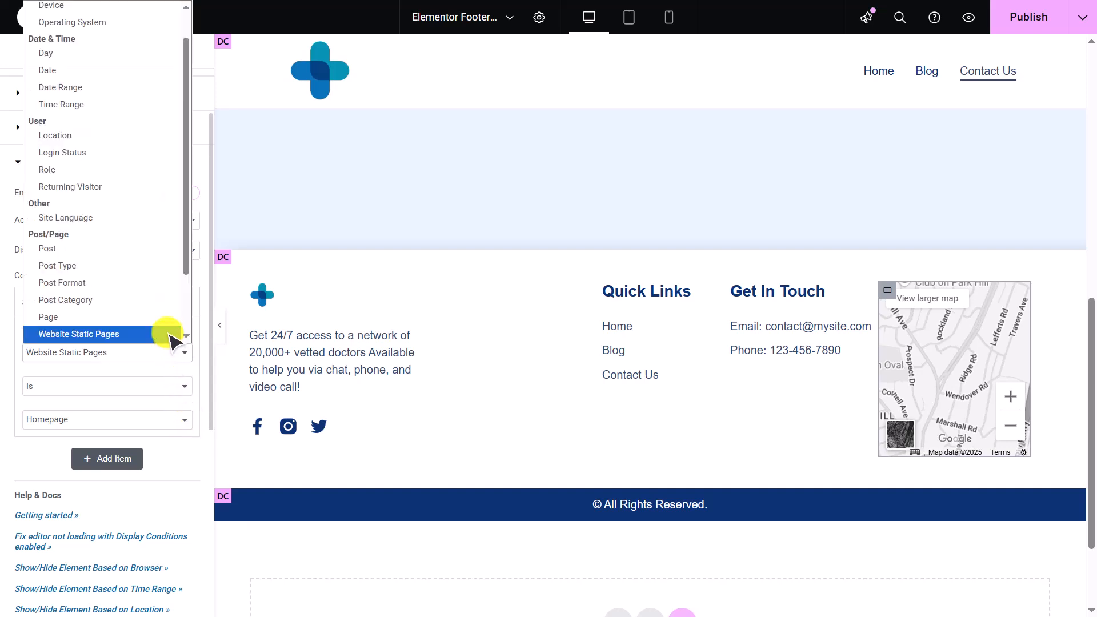
scroll(170, 337, down, 3)
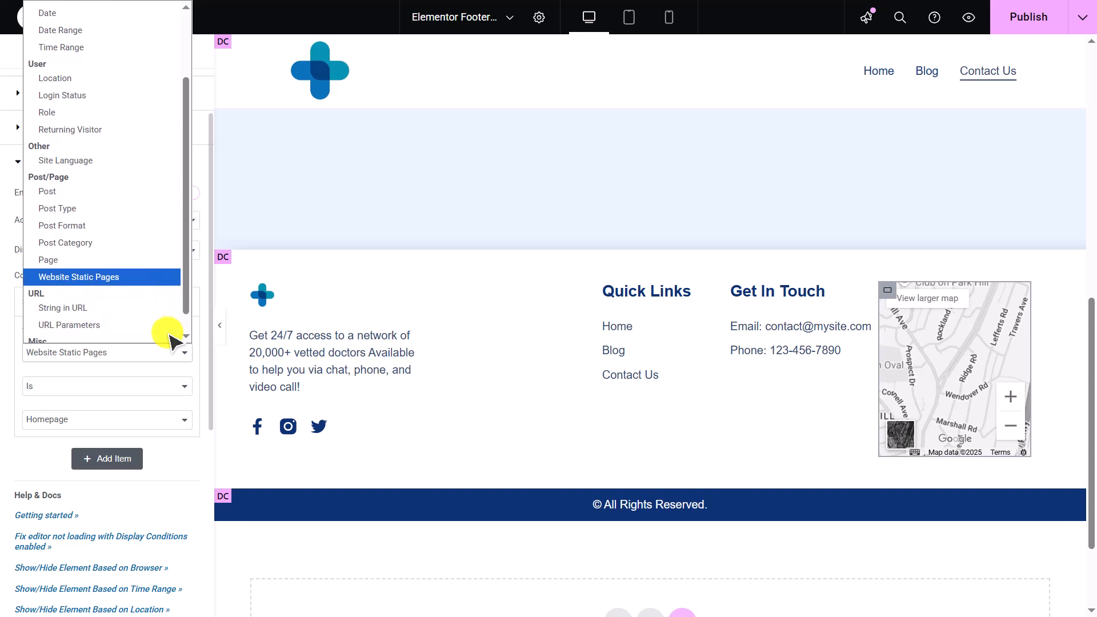
scroll(169, 337, down, 1)
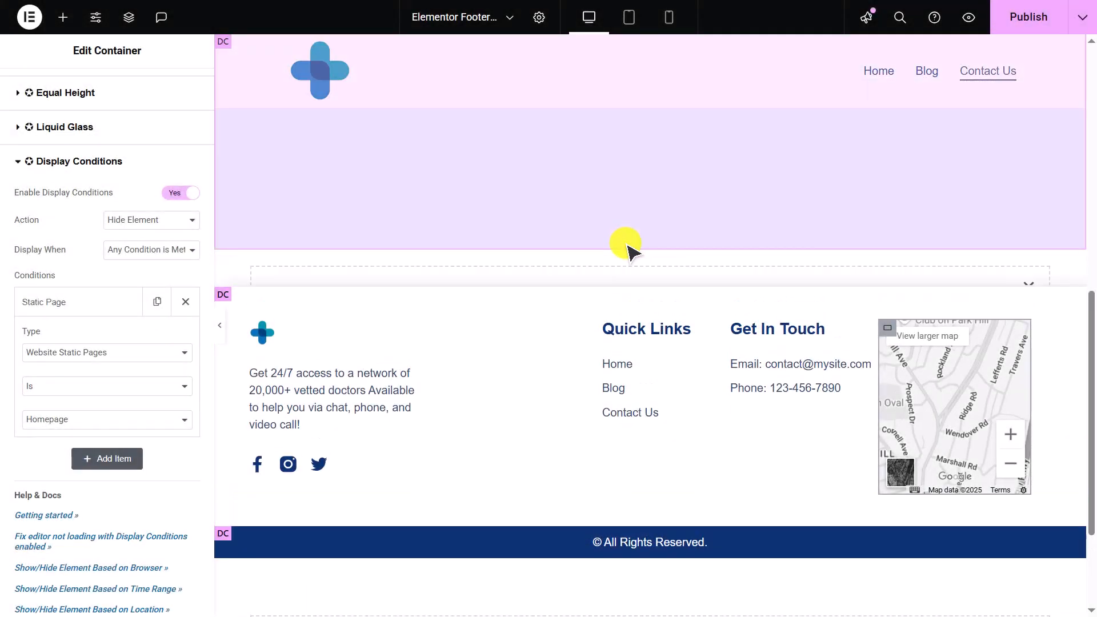
- Insert a Join Our Newsletter section from the template library above the footer
click(664, 315)
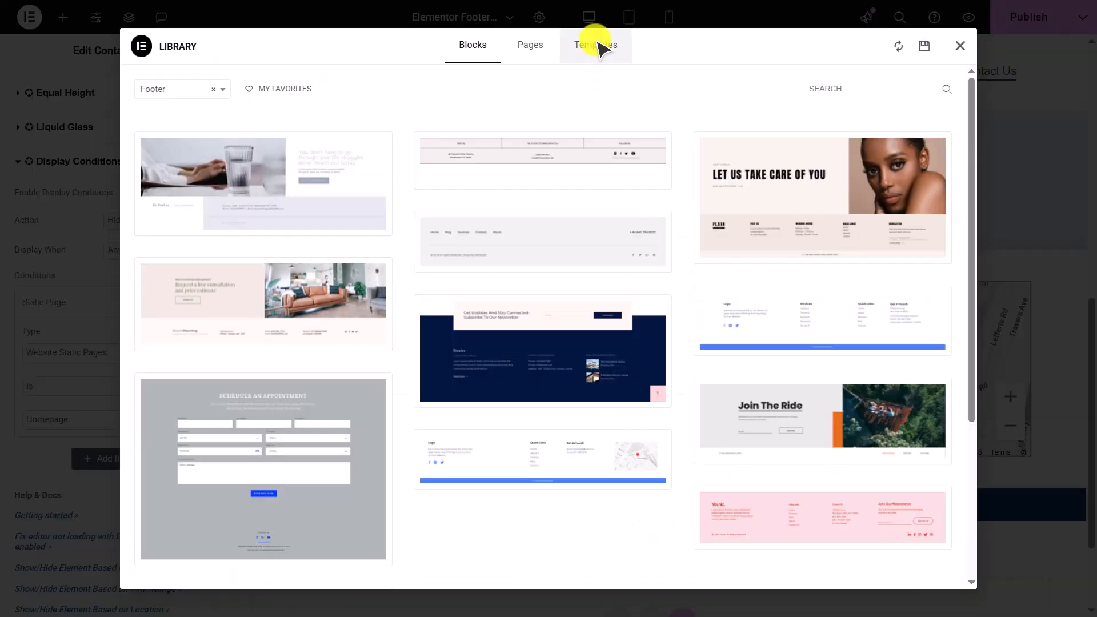
click(590, 47)
click(844, 208)
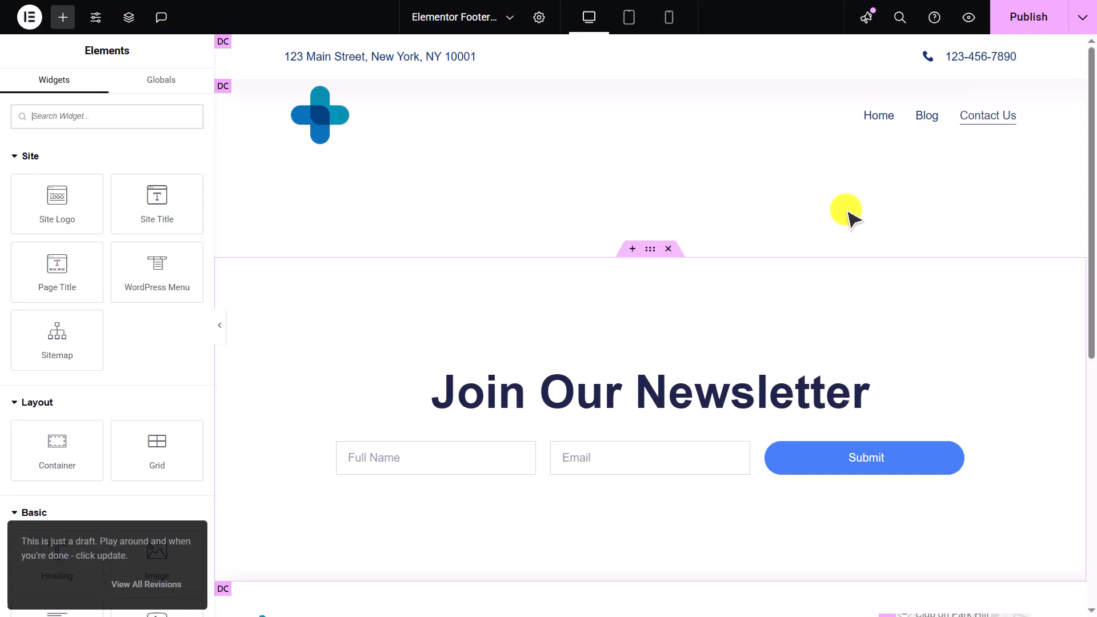
- Enable display conditions on the newsletter container with a String in URL condition set to blog
click(651, 138)
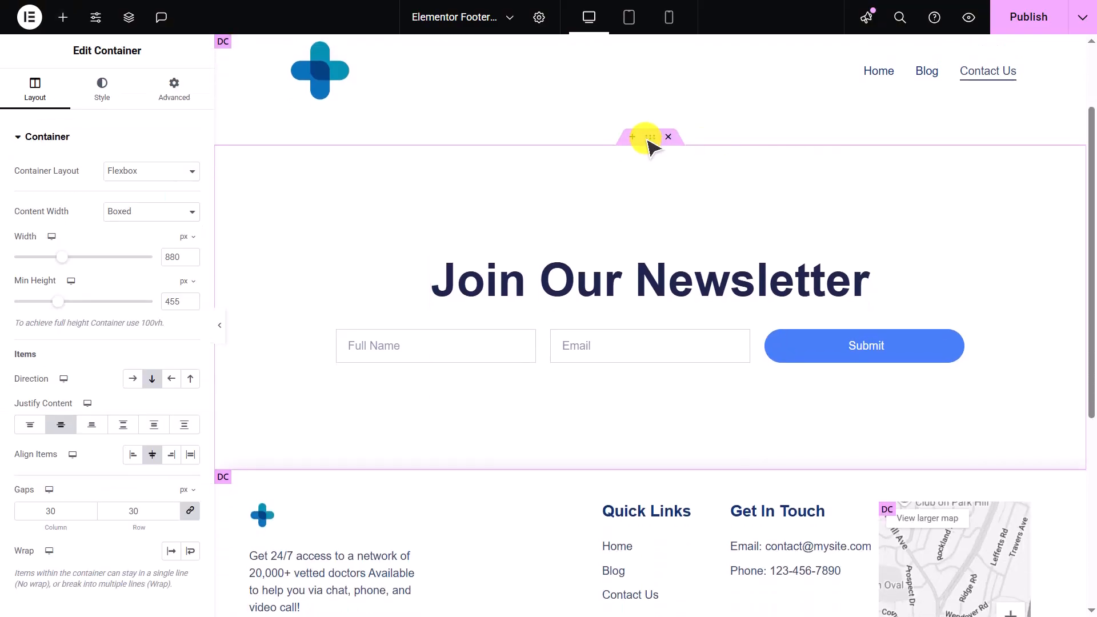
click(191, 98)
click(172, 136)
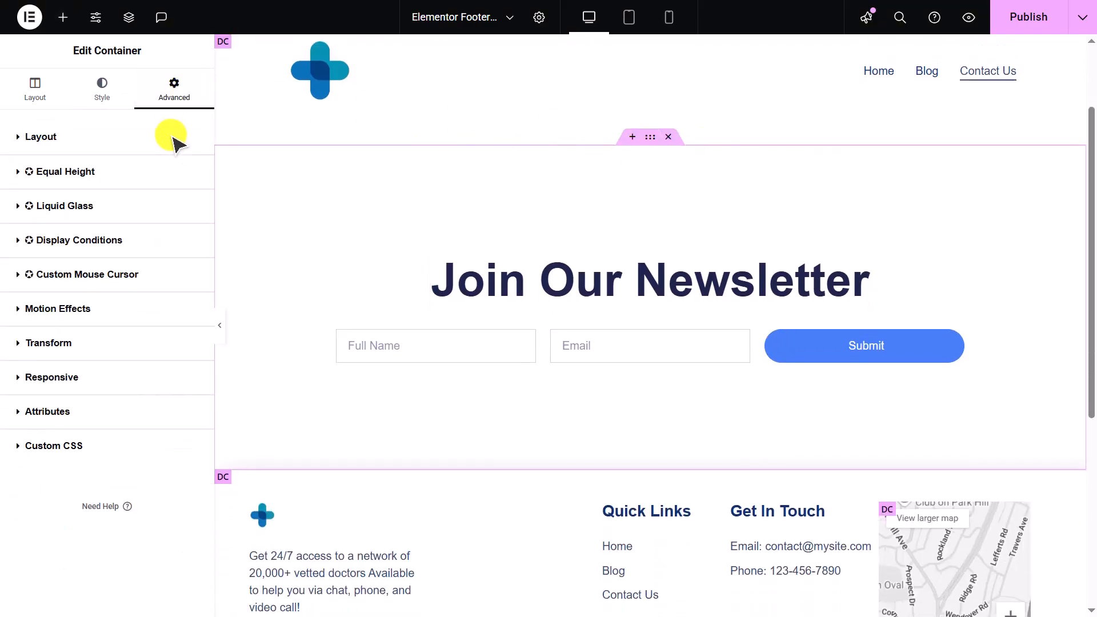
click(172, 240)
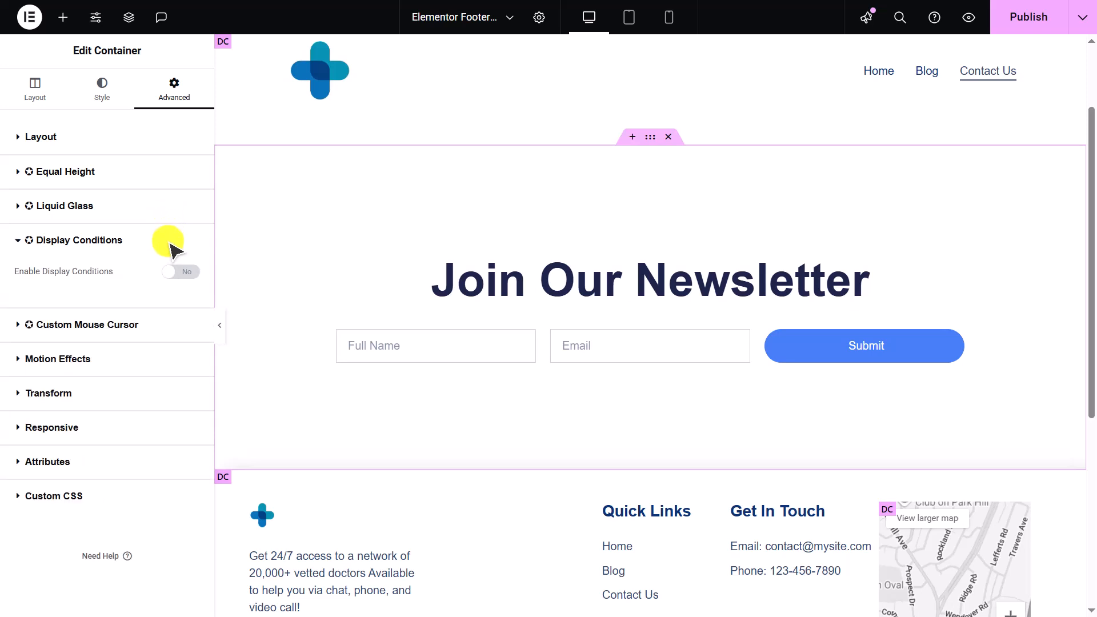
click(186, 273)
click(117, 373)
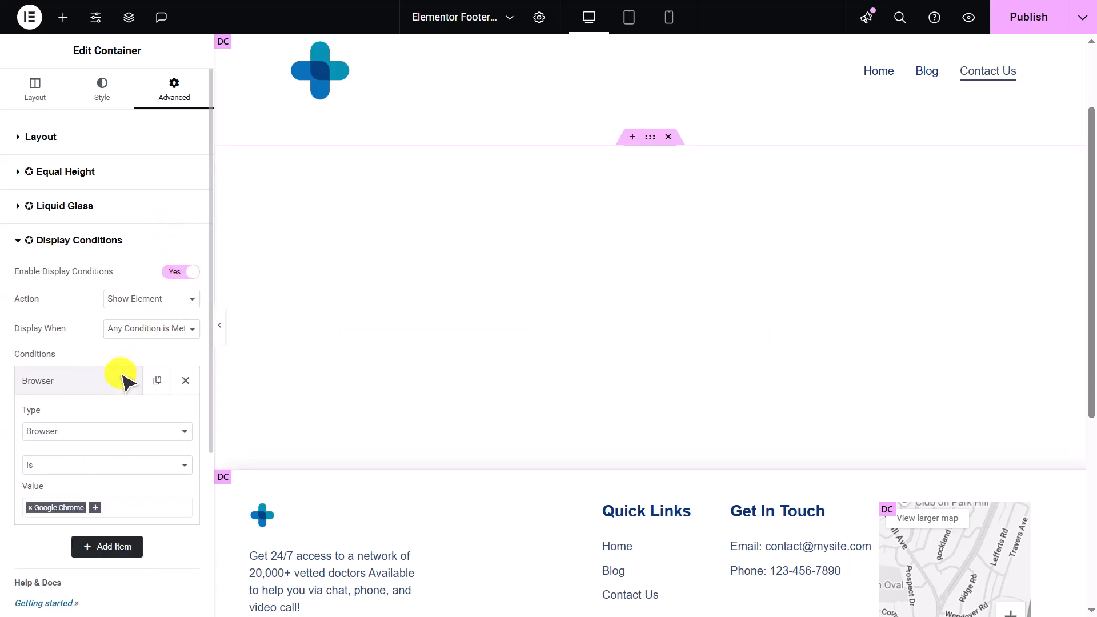
click(135, 430)
click(136, 367)
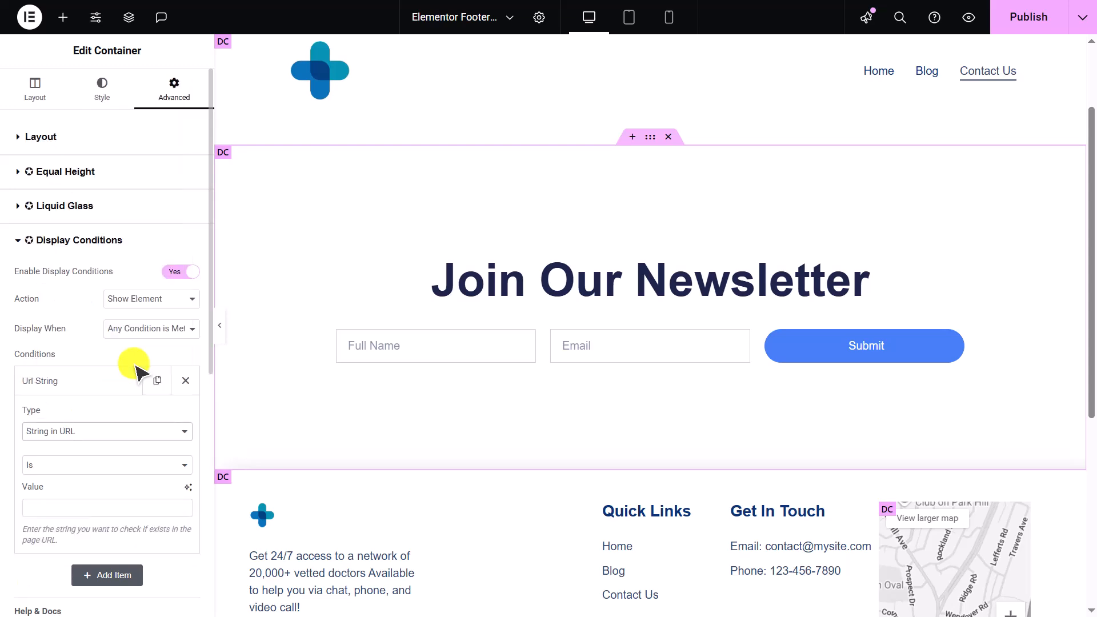
click(116, 508)
text(blog)
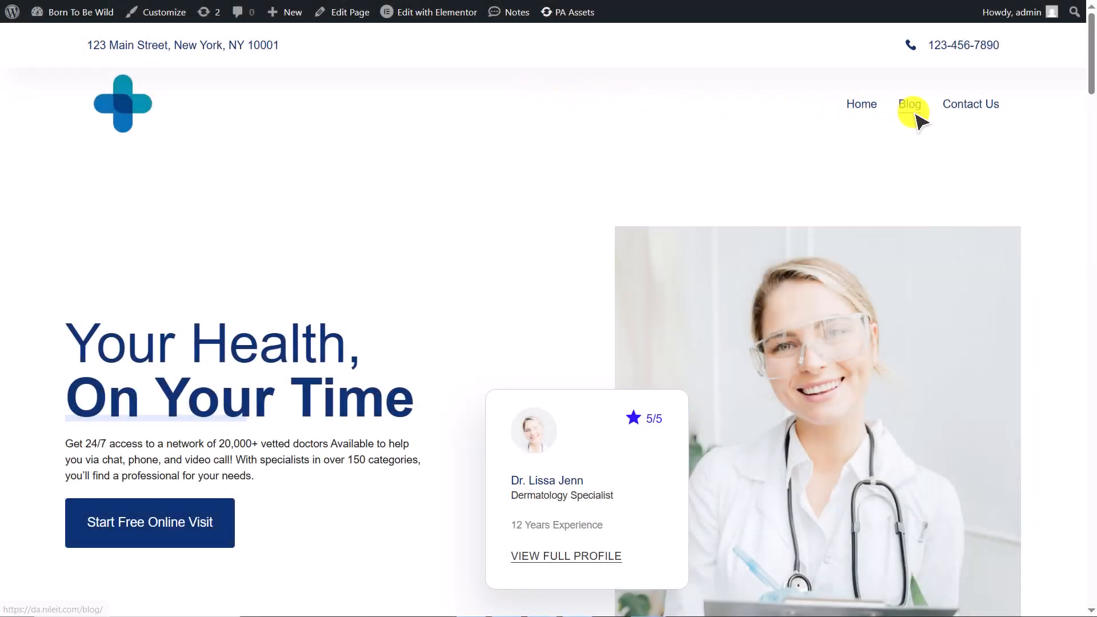
- Check on the live Blog and Home pages where the newsletter section appears
click(913, 112)
scroll(915, 113, down, 10)
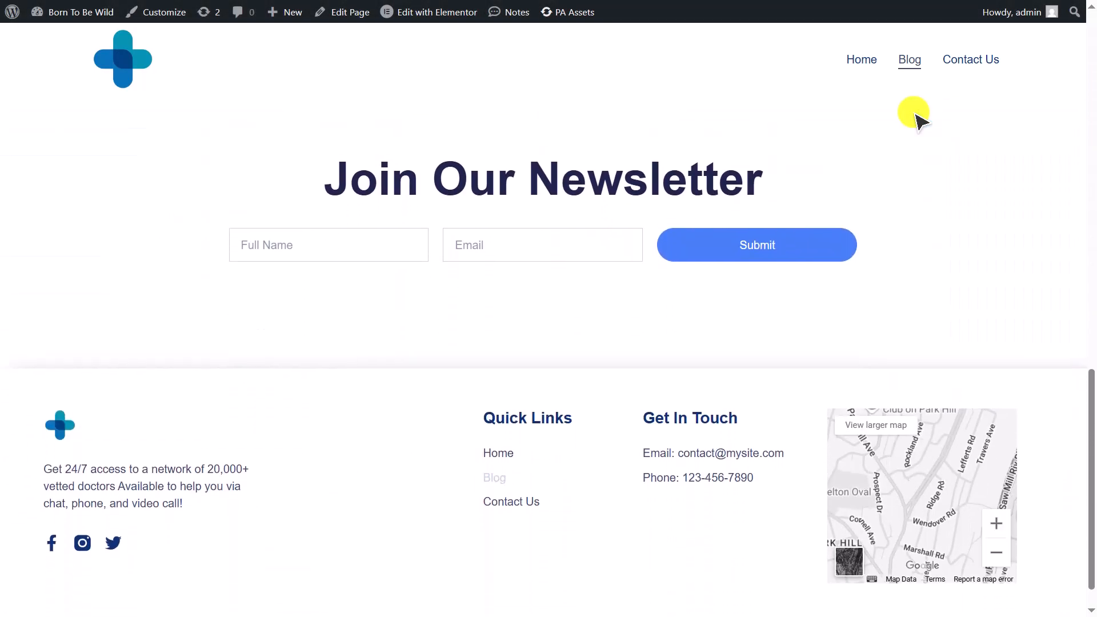
scroll(914, 114, up, 3)
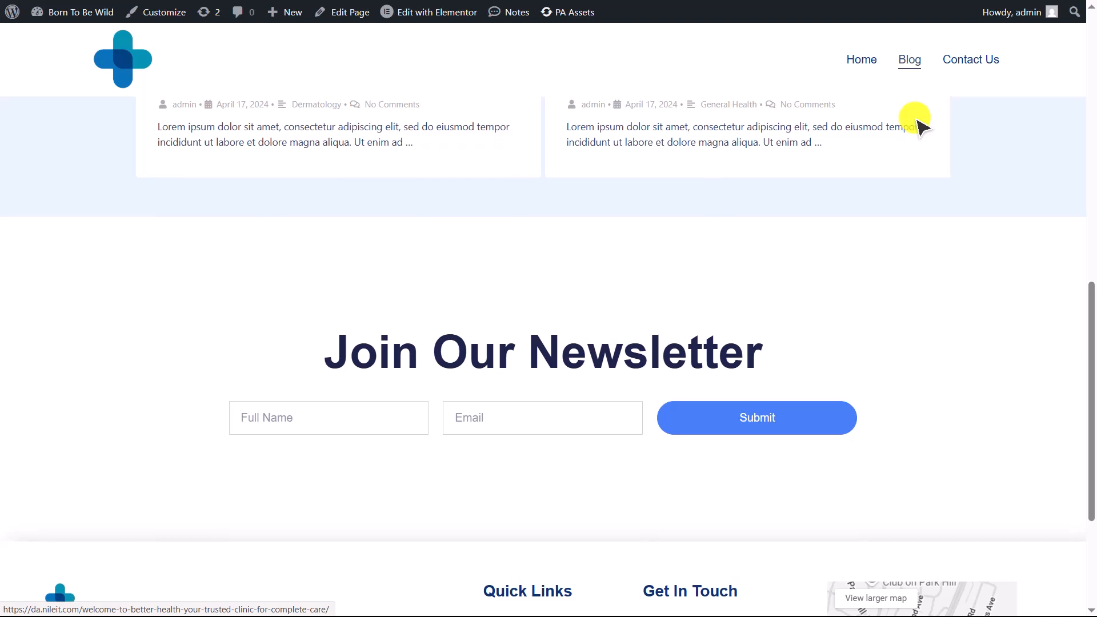
scroll(916, 119, down, 4)
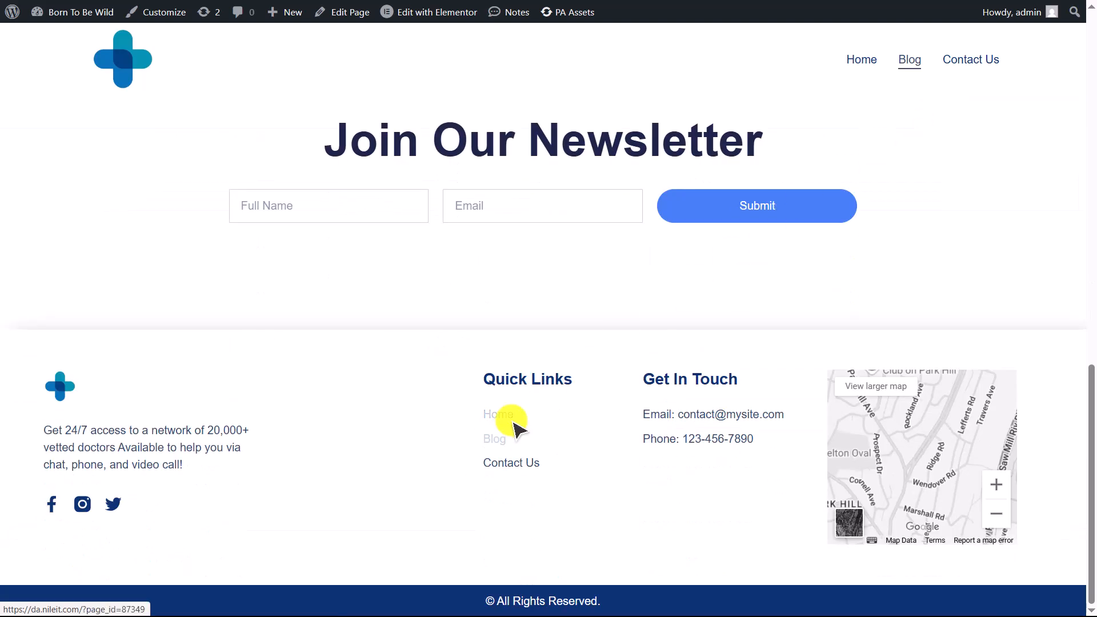
click(513, 422)
scroll(513, 426, down, 10)
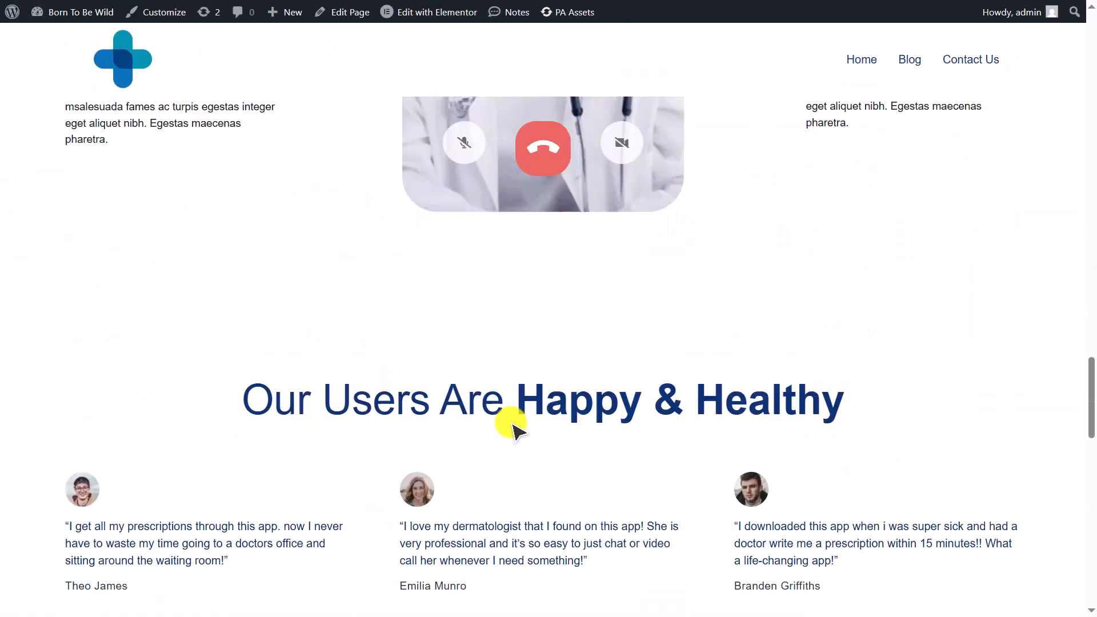
scroll(513, 426, down, 8)
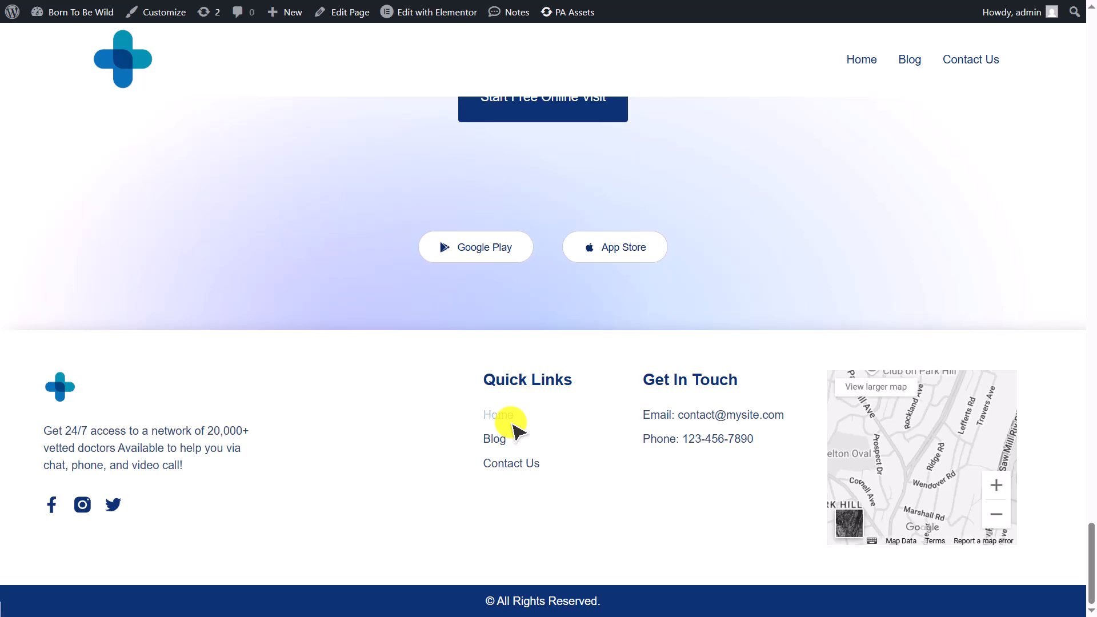
scroll(511, 423, up, 2)
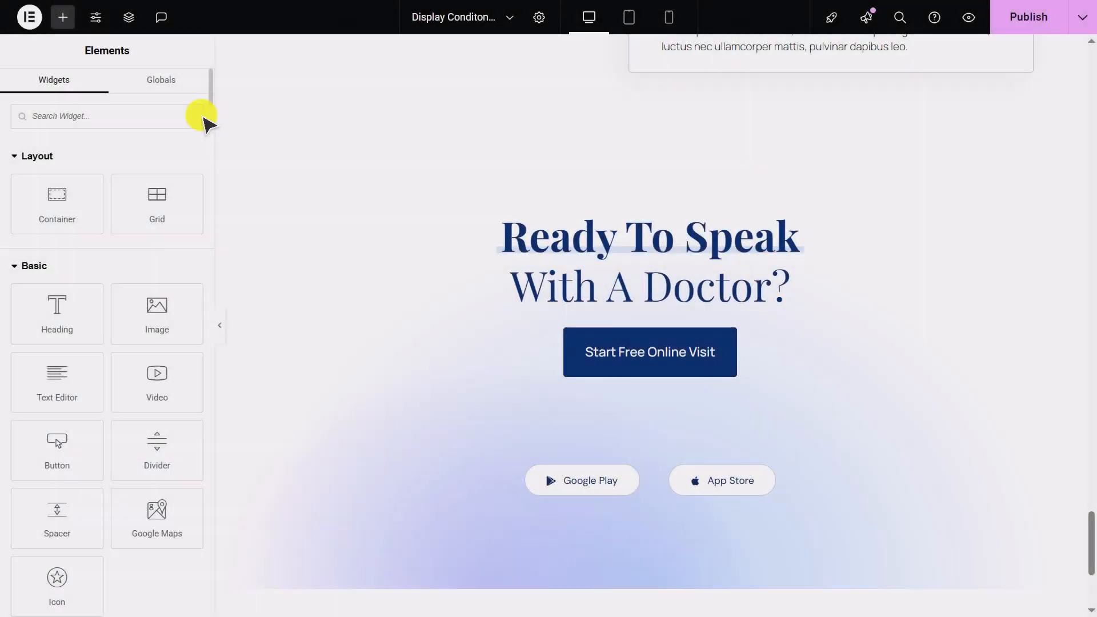
- Add a Modal Box widget at the bottom of the page and choose the Facebook template
text(Modal)
scroll(306, 326, down, 4)
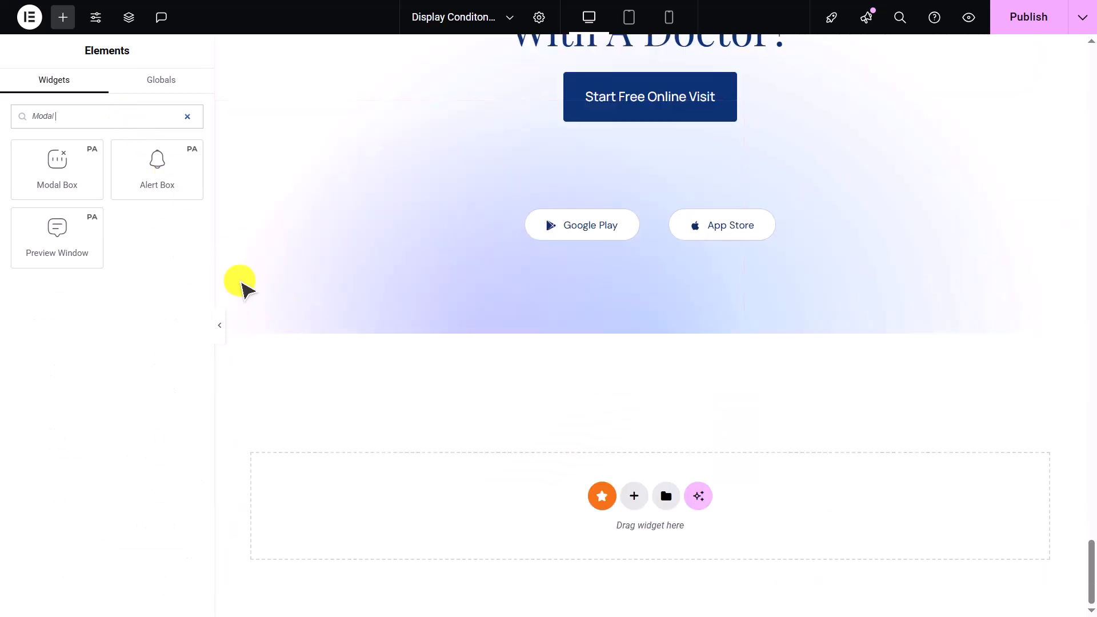
drag(67, 172, 646, 517)
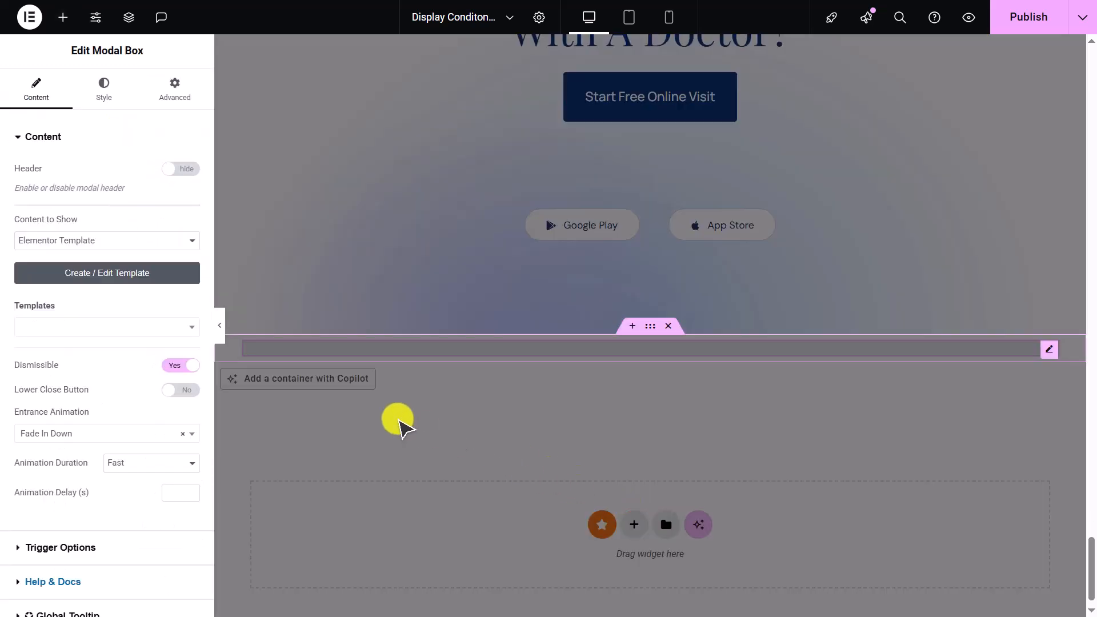
click(115, 326)
click(89, 469)
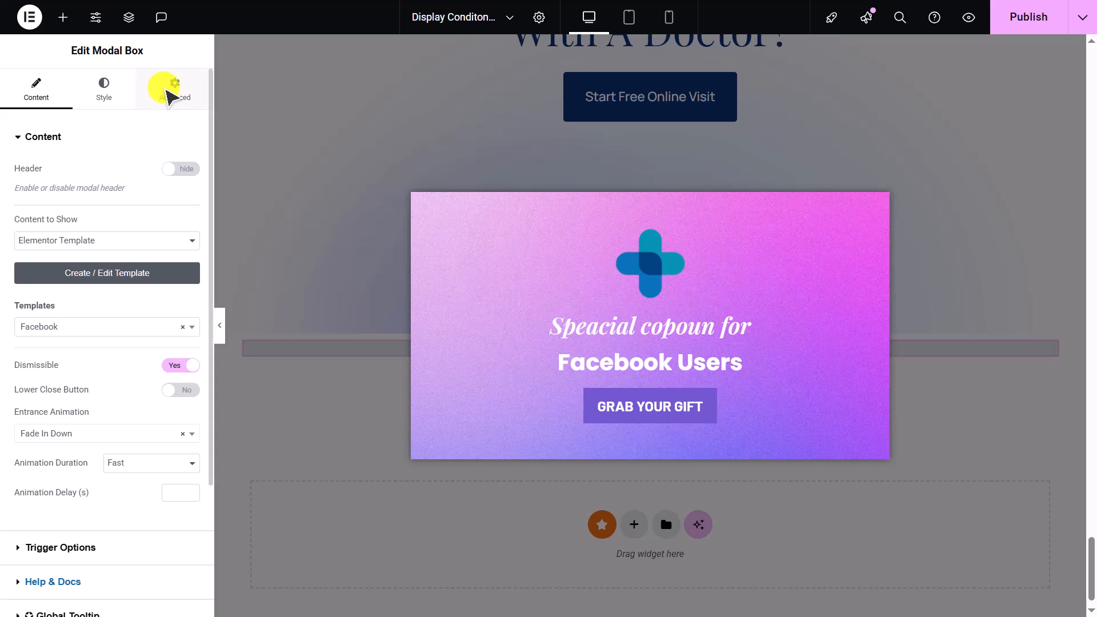
- Enable display conditions on the modal box with a URL Parameters condition of utm_source=facebook
click(169, 94)
click(54, 137)
click(135, 206)
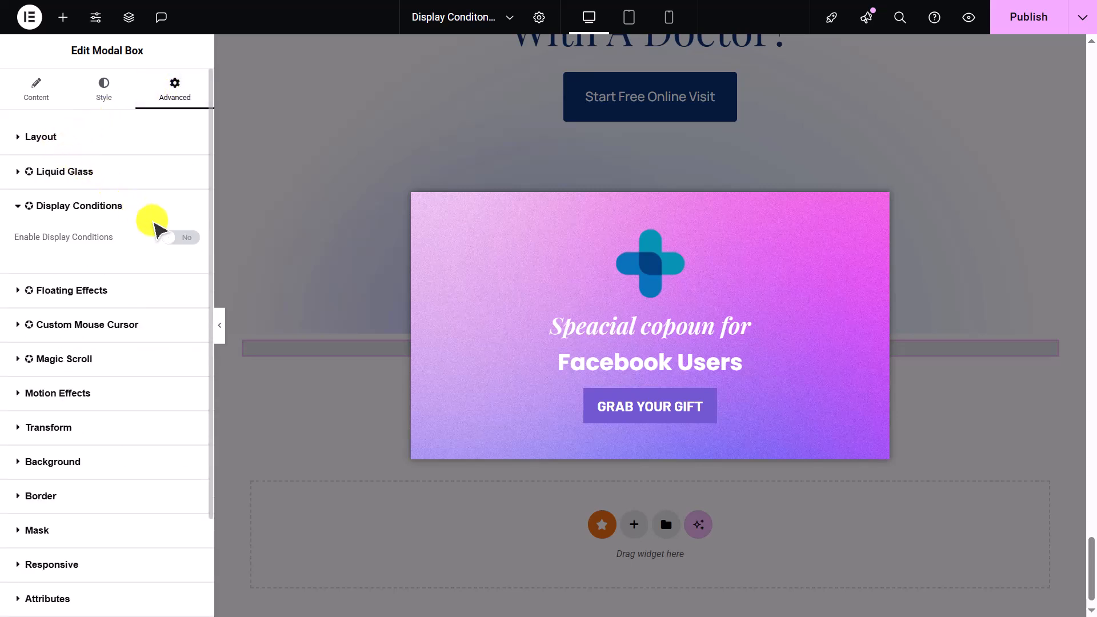
click(175, 237)
click(111, 338)
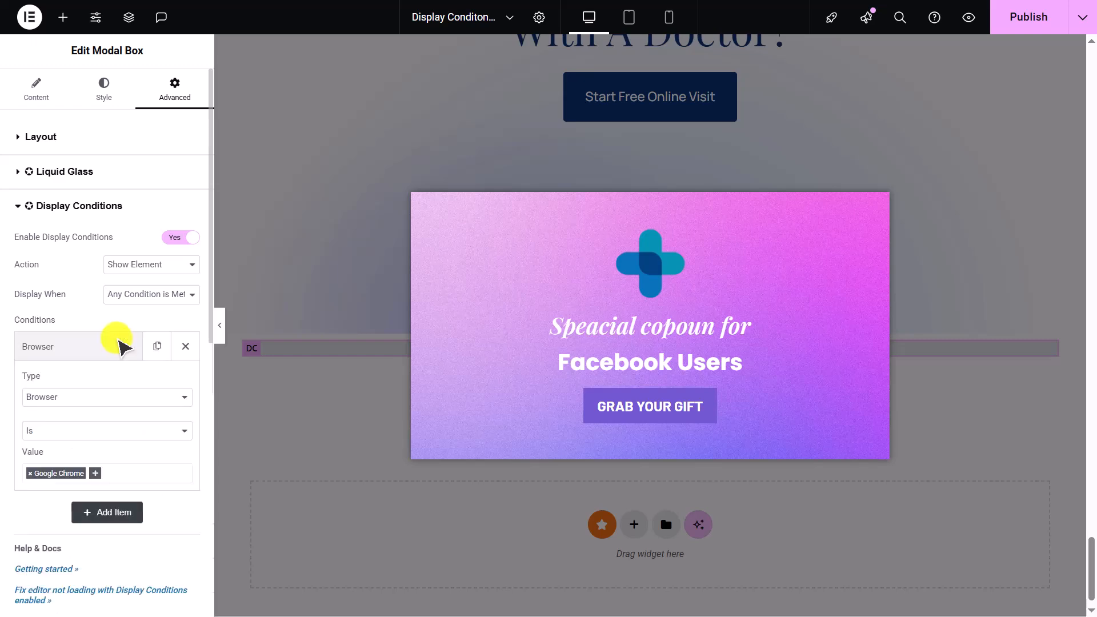
click(118, 394)
scroll(117, 357, down, 3)
click(119, 351)
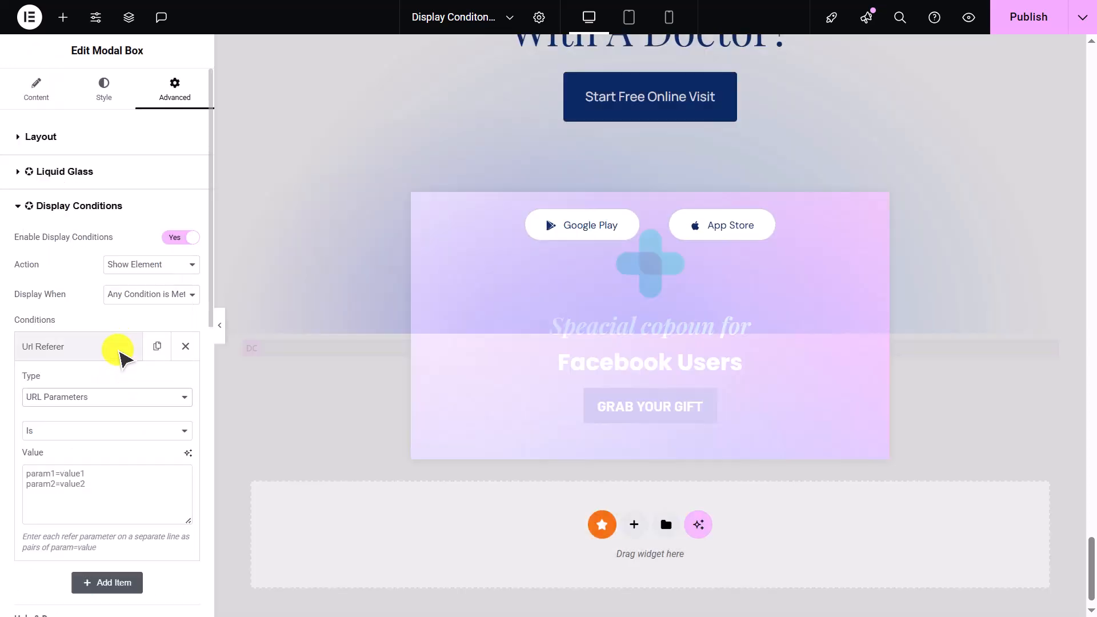
click(86, 481)
text(utm_source=face)
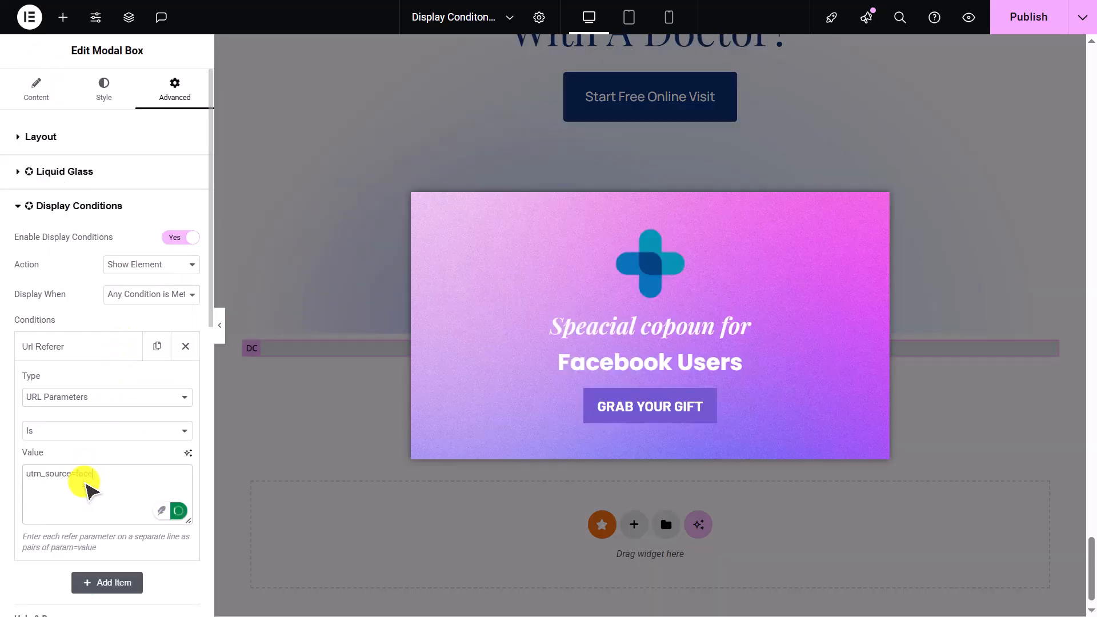
text(book)
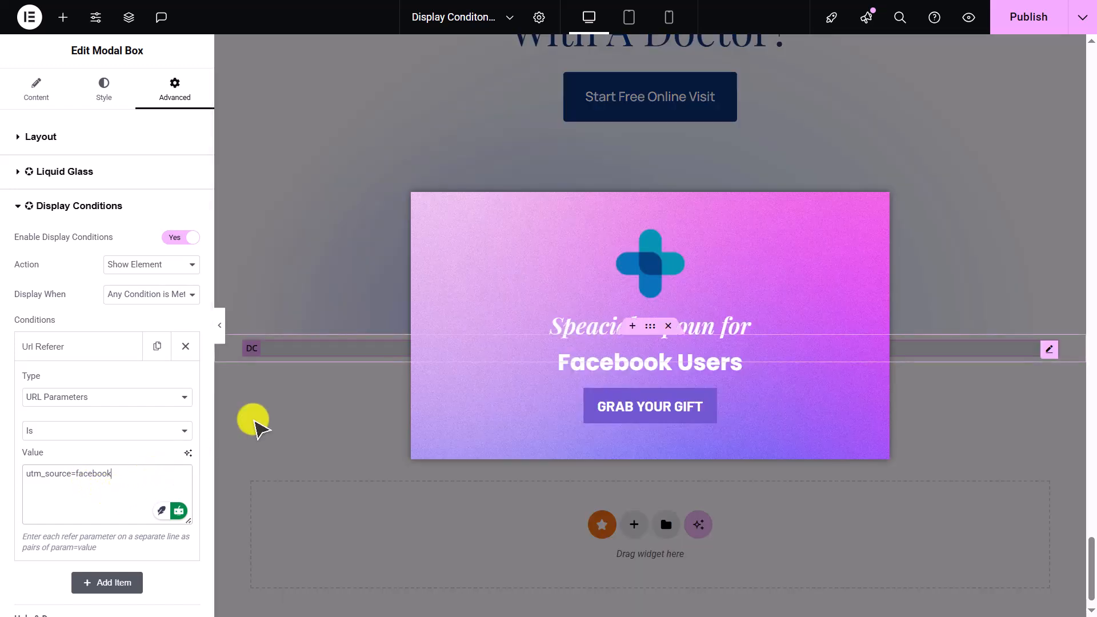
- Publish the page and open the site through the Facebook post's utm_source=facebook link
click(1012, 25)
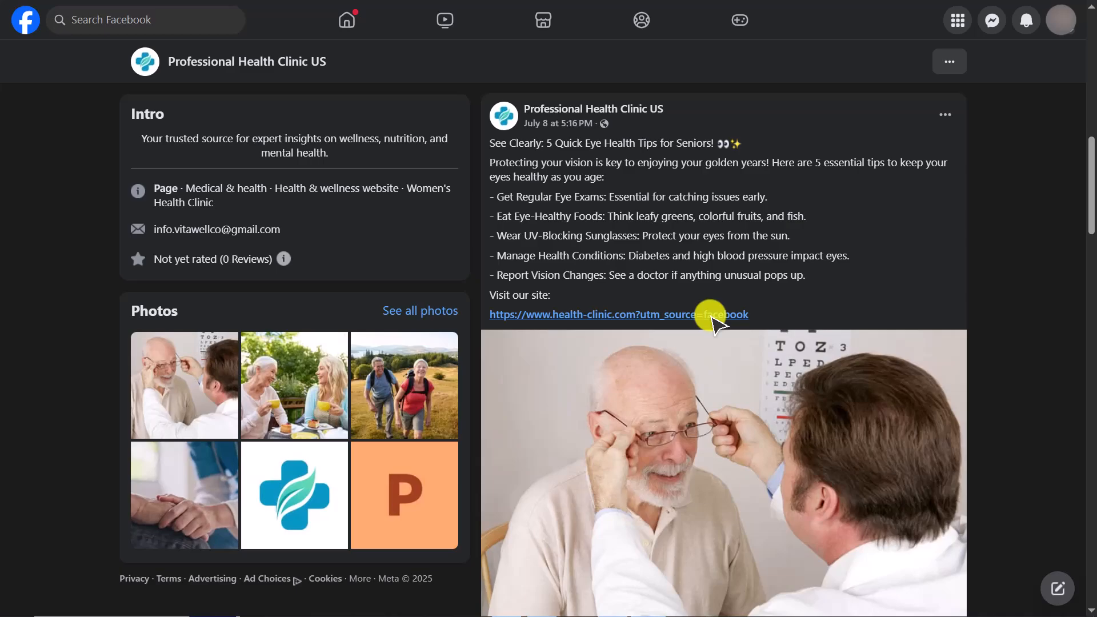
click(724, 317)
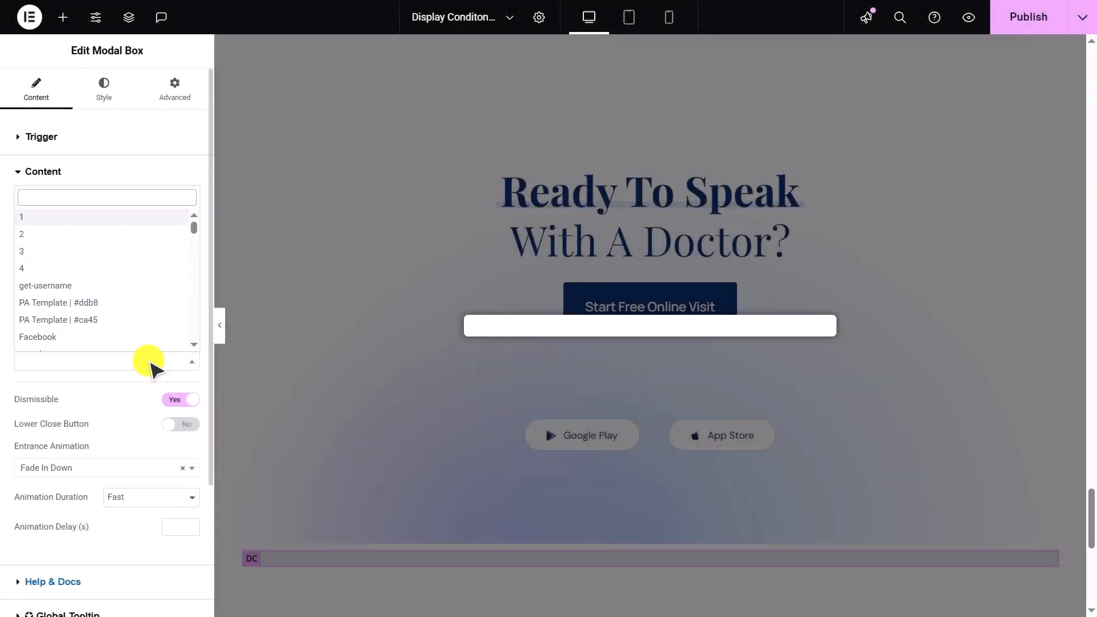
- Switch the modal box's template to get-username and open its Display Conditions settings
click(135, 285)
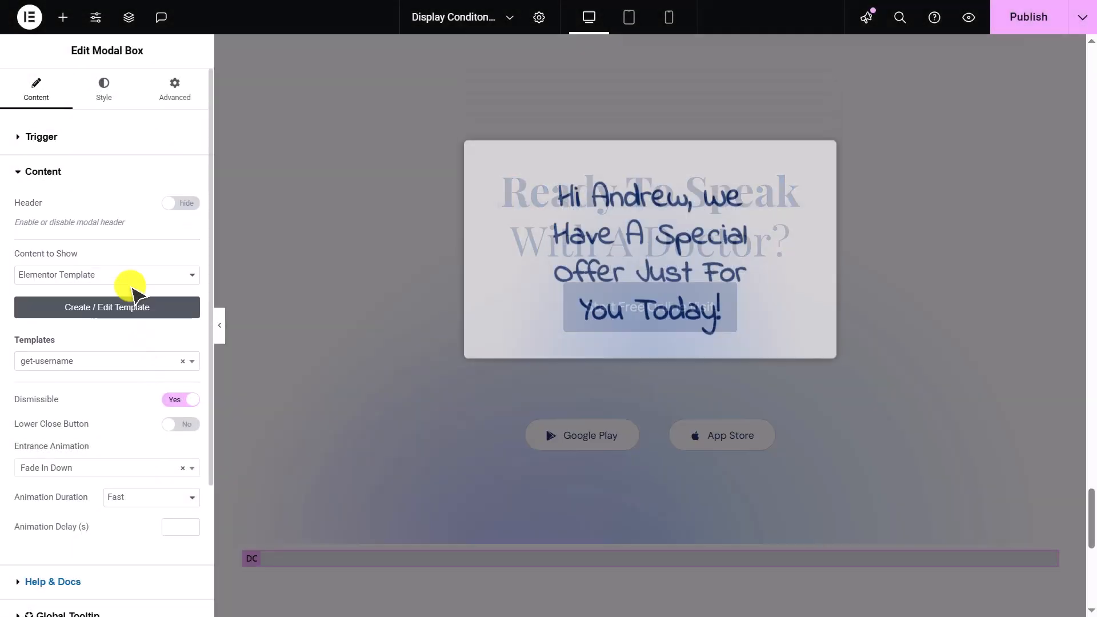
click(172, 103)
click(164, 139)
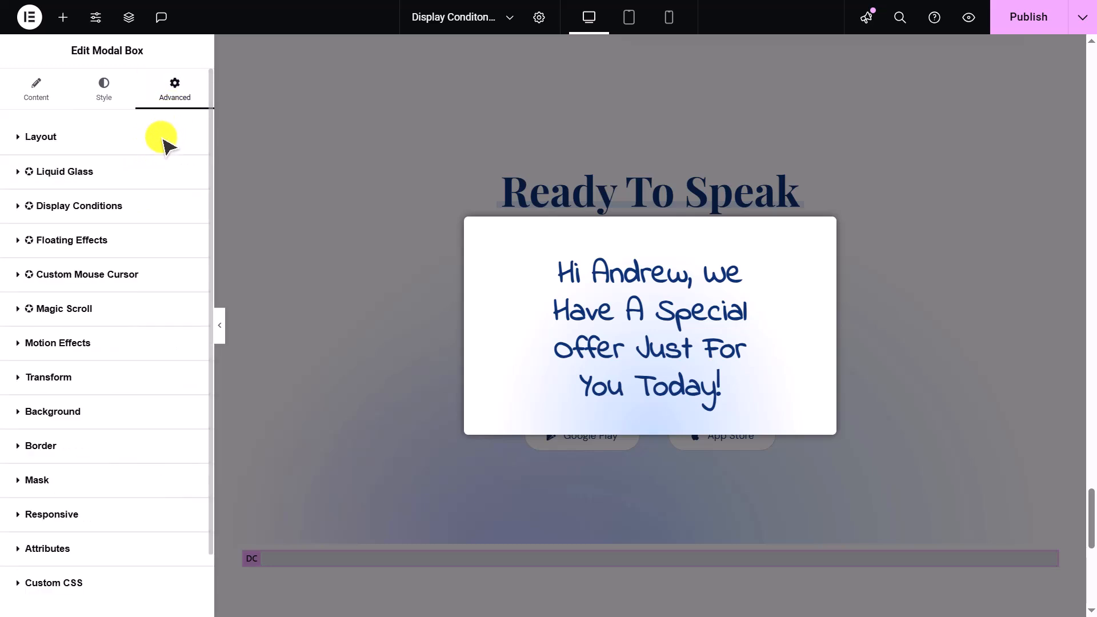
click(161, 212)
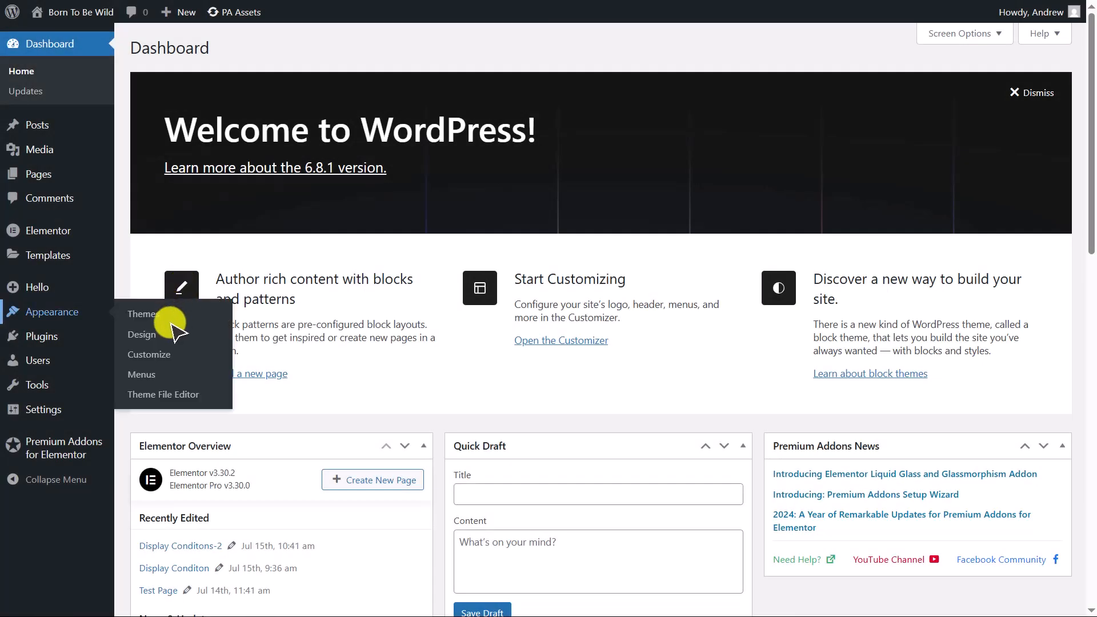
- Open the theme's functions.php in the Theme File Editor and scroll to its end
click(154, 402)
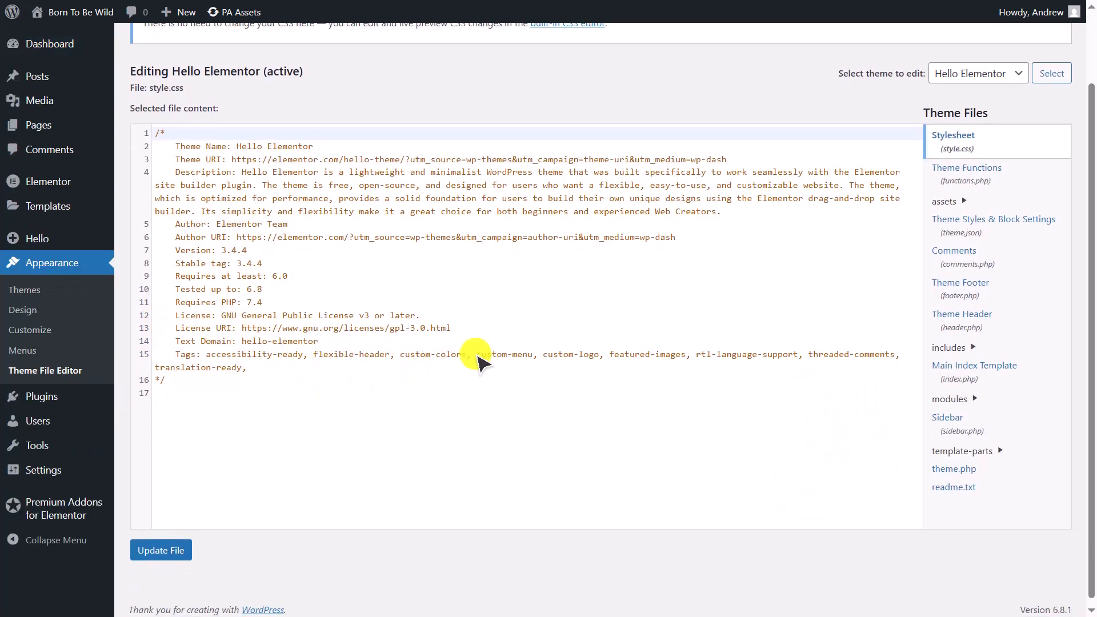
click(943, 177)
scroll(798, 313, down, 20)
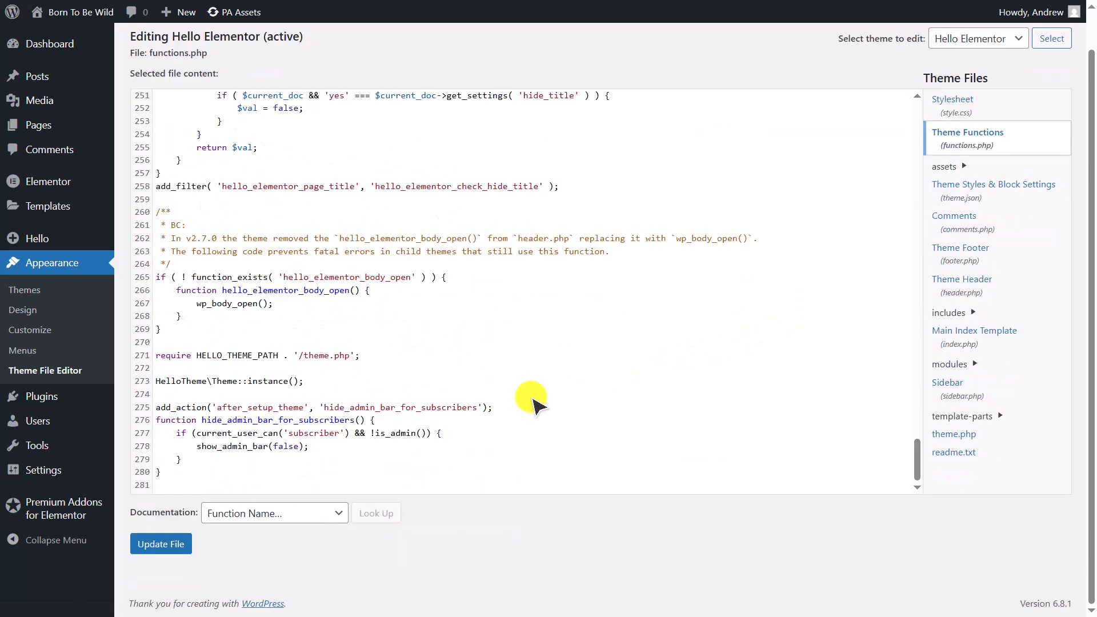
- Paste a get_username shortcode function that returns the logged-in user's display name at the end of functions.php and update the file
click(164, 485)
text(function get_logged_in_username() {     if (is_user_logged_in()) {         $current_user = wp_get_current_user();         return $current_user->display_name;     }     return ''; } add_shortcode('get_username', 'get_logged_in_username');)
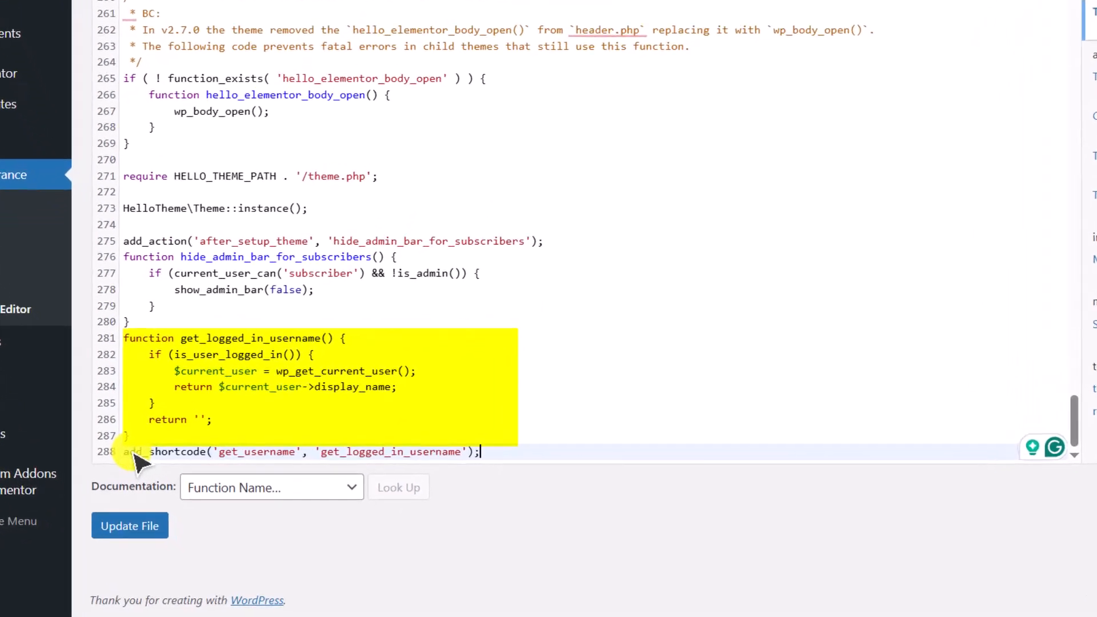
click(128, 522)
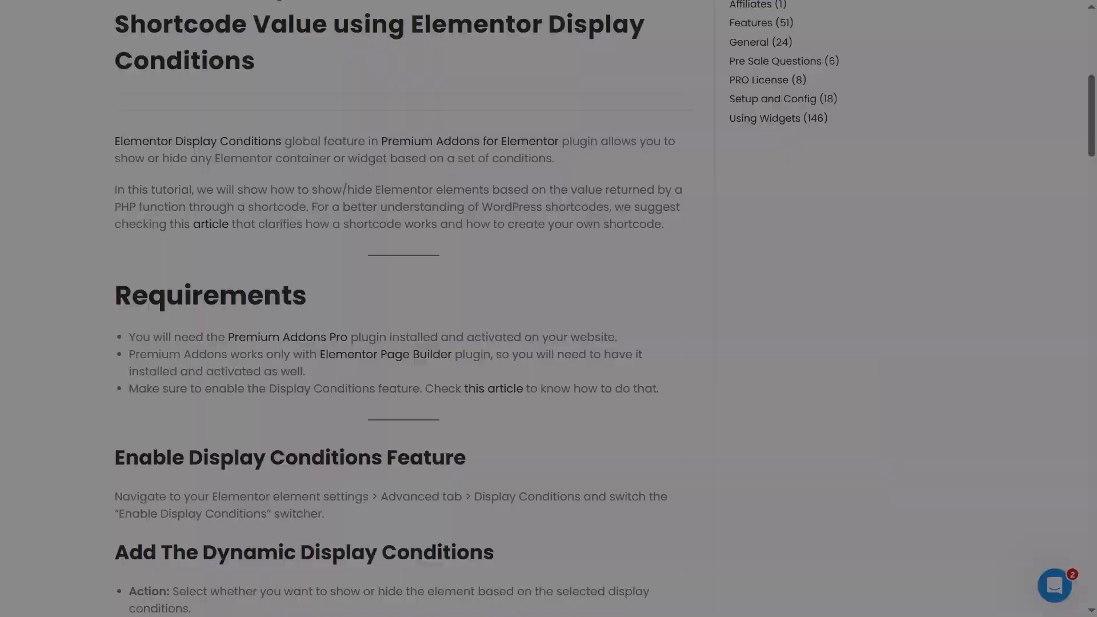
- Add a Shortcode display condition to the modal box using the [get_username] shortcode
scroll(403, 309, down, 10)
scroll(403, 309, down, 8)
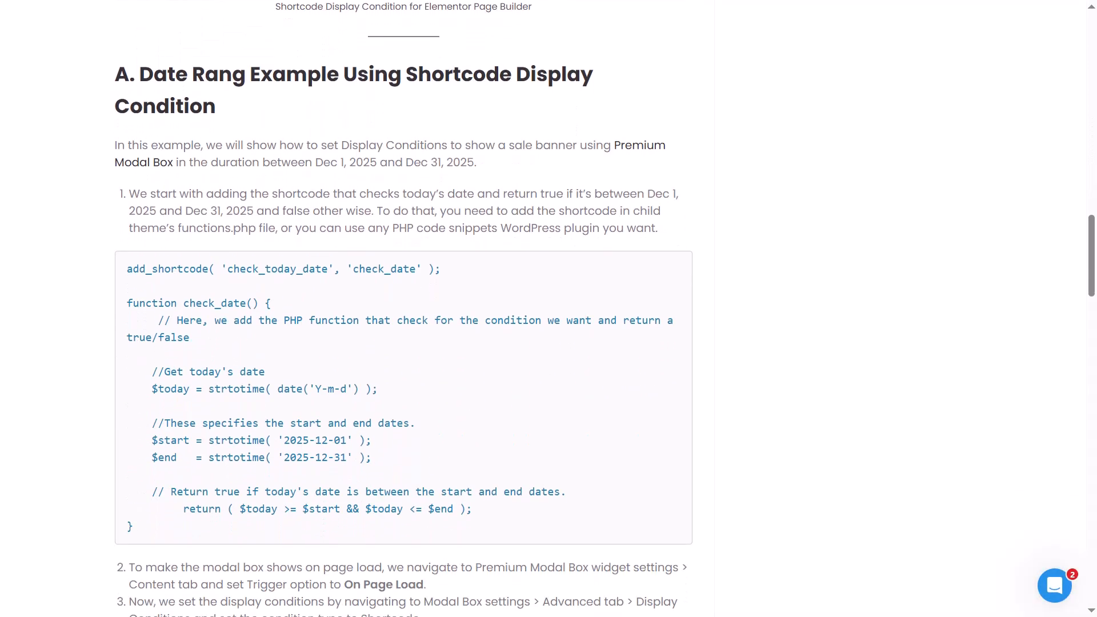
scroll(403, 309, down, 10)
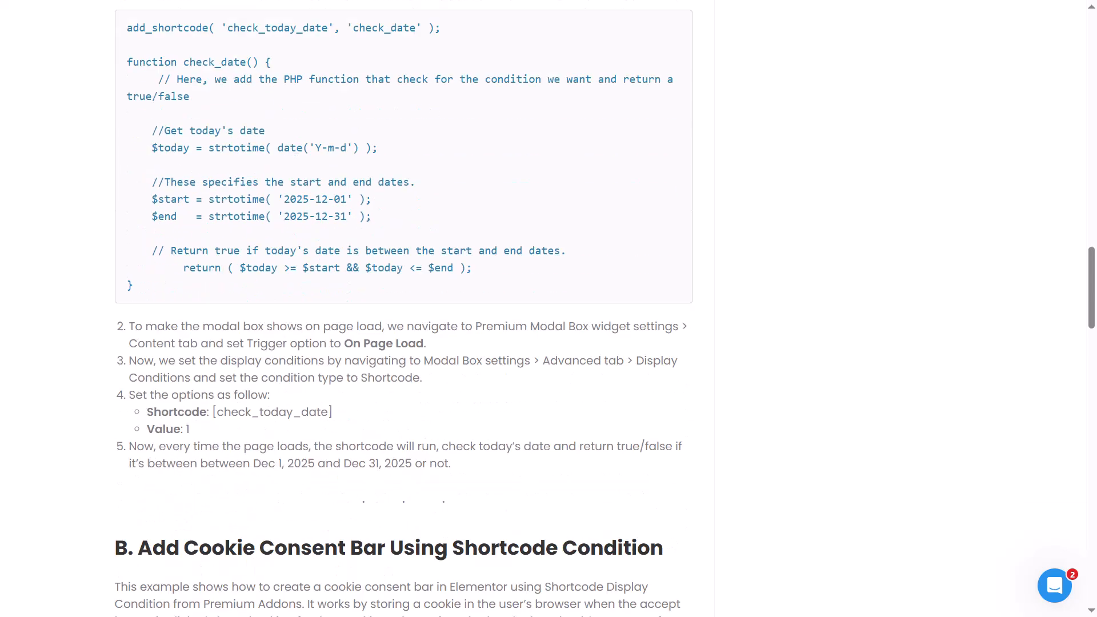
scroll(403, 309, down, 2)
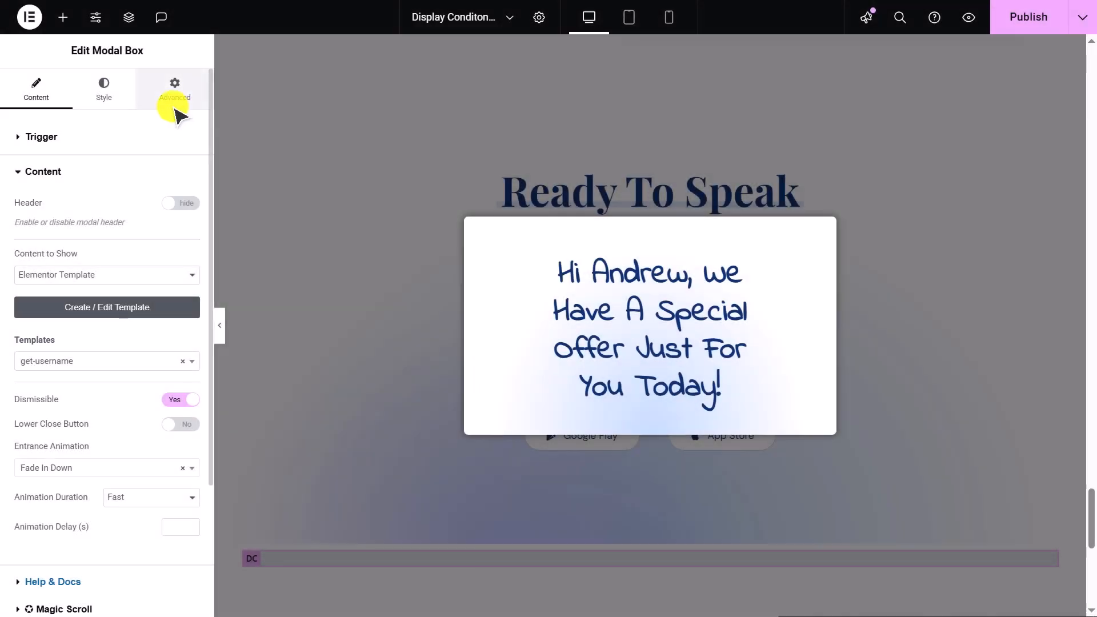
click(175, 98)
click(163, 138)
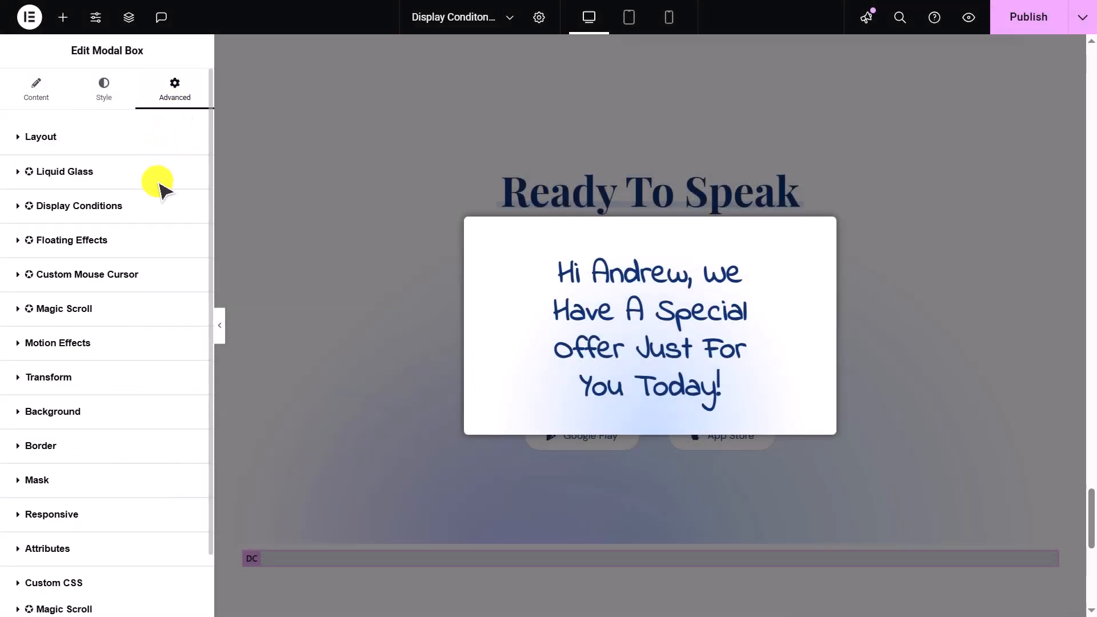
click(157, 206)
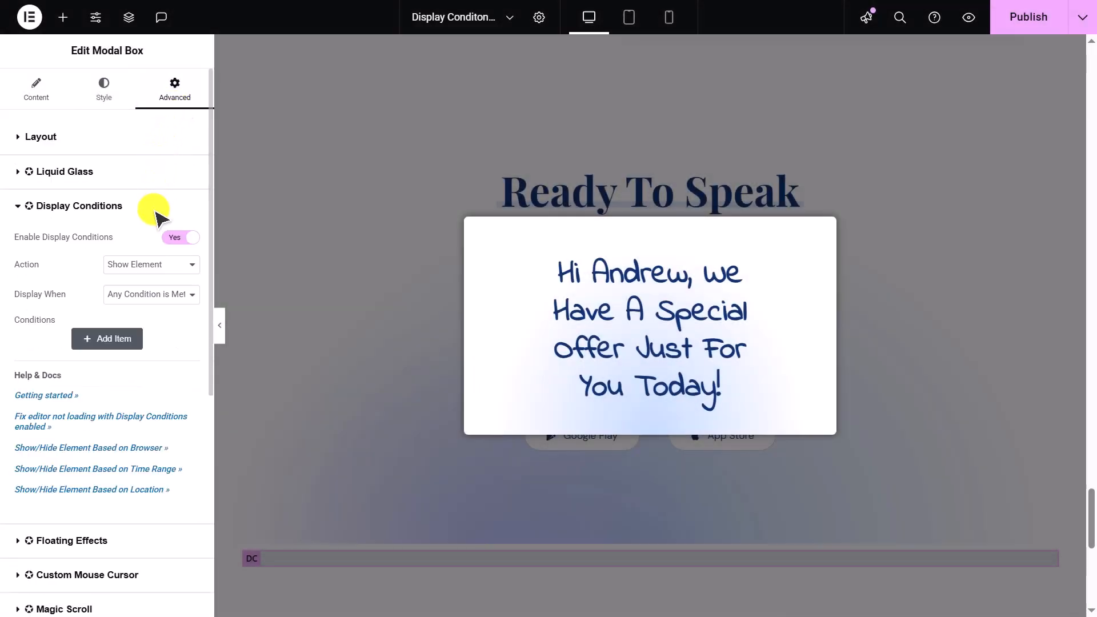
click(107, 342)
click(115, 399)
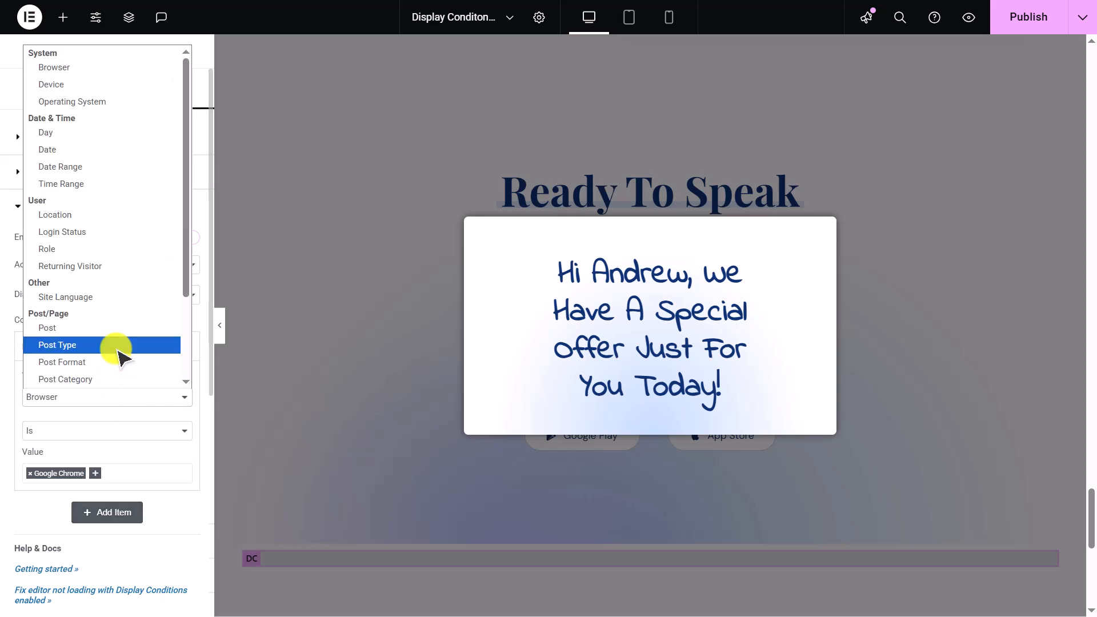
scroll(120, 357, down, 3)
click(113, 379)
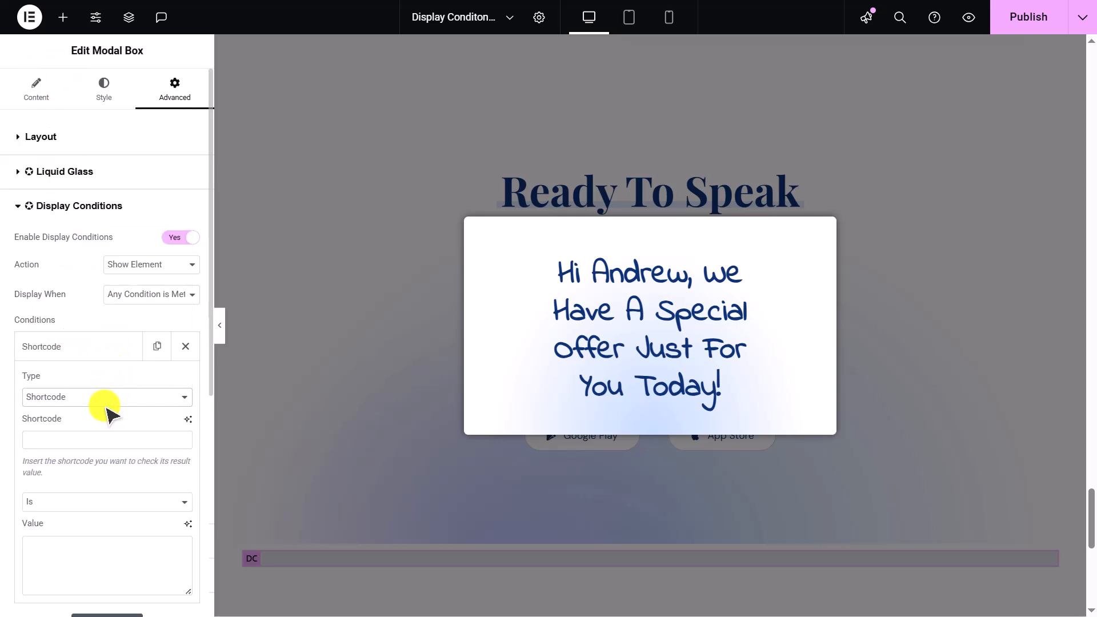
click(99, 440)
text([get_username)
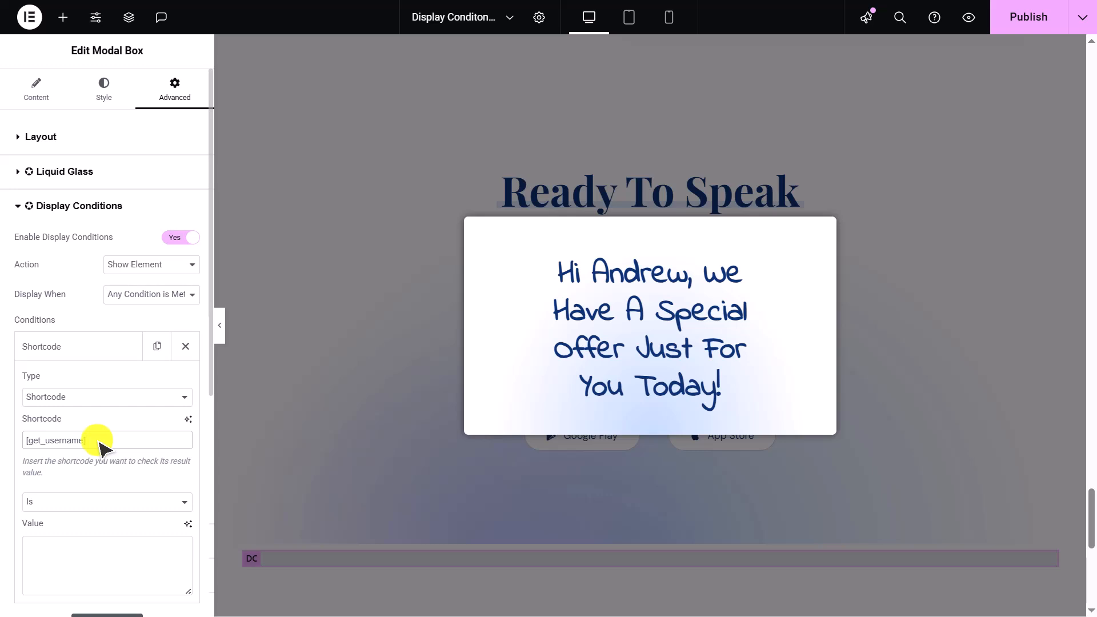
- Enter the logged-in user's display name as the shortcode condition's value and preview the published page
scroll(91, 523, down, 2)
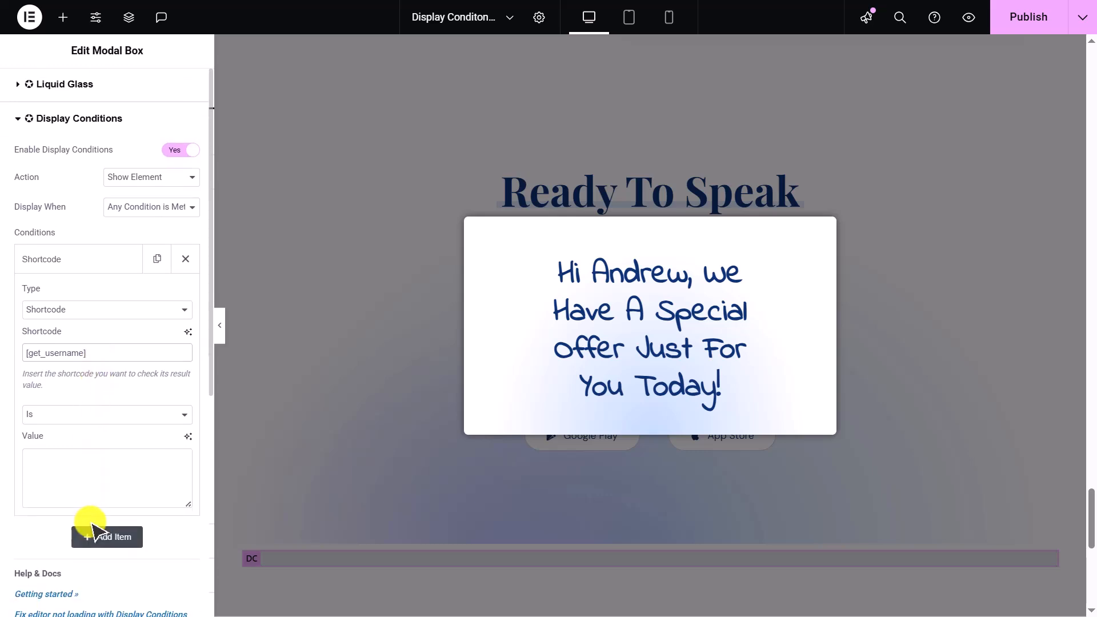
click(77, 470)
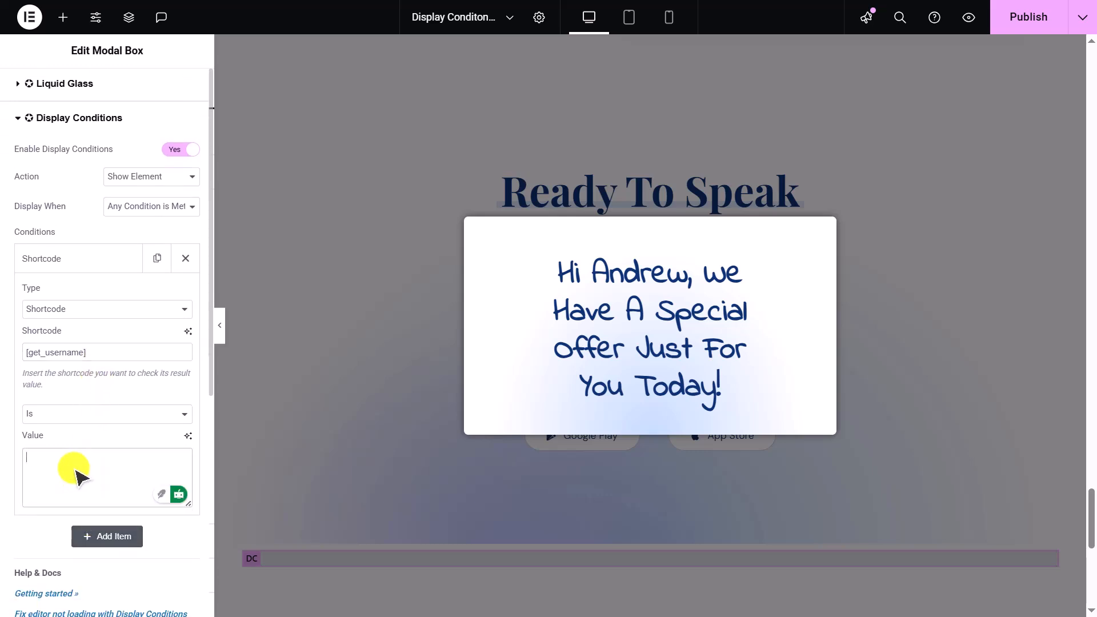
text(Andrew)
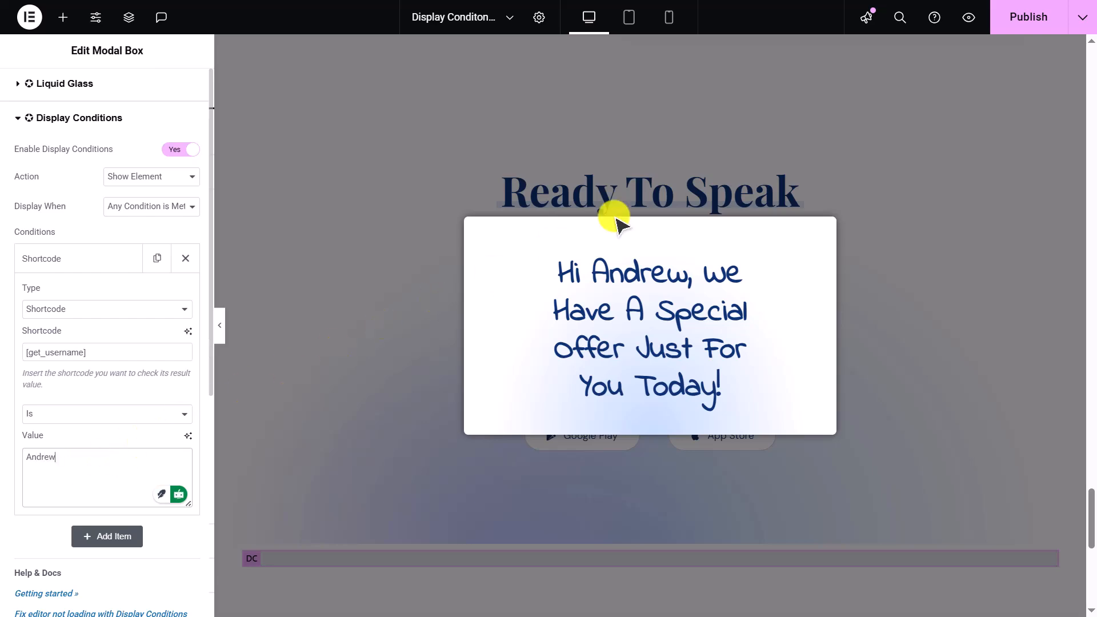
click(1022, 23)
click(968, 18)
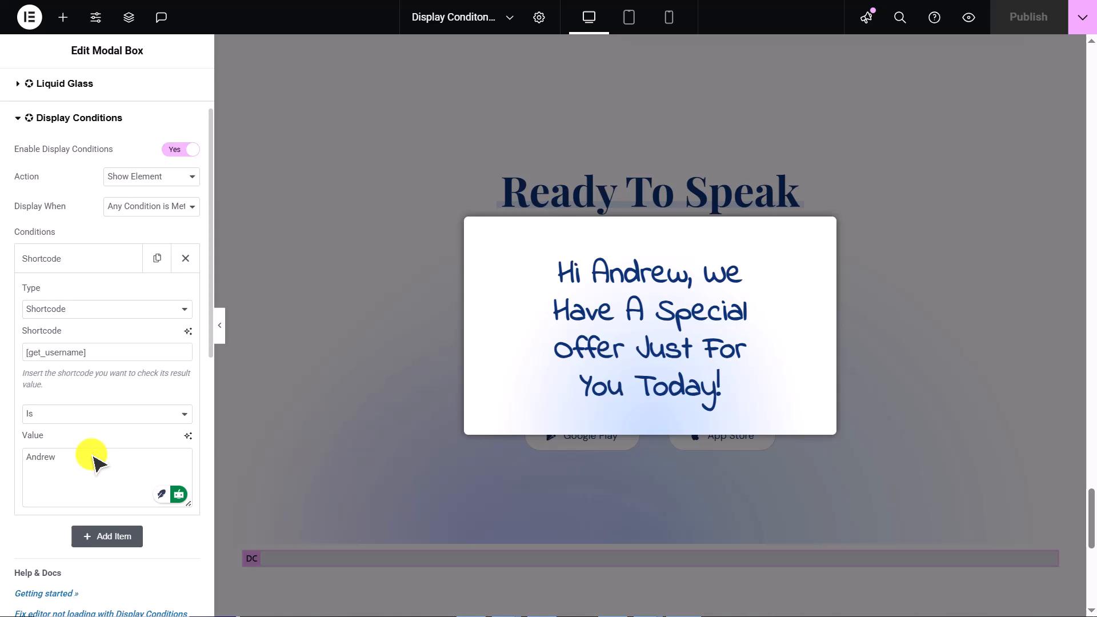
- Replace the condition's value with a different user's first name and preview the published page
double_click(93, 456)
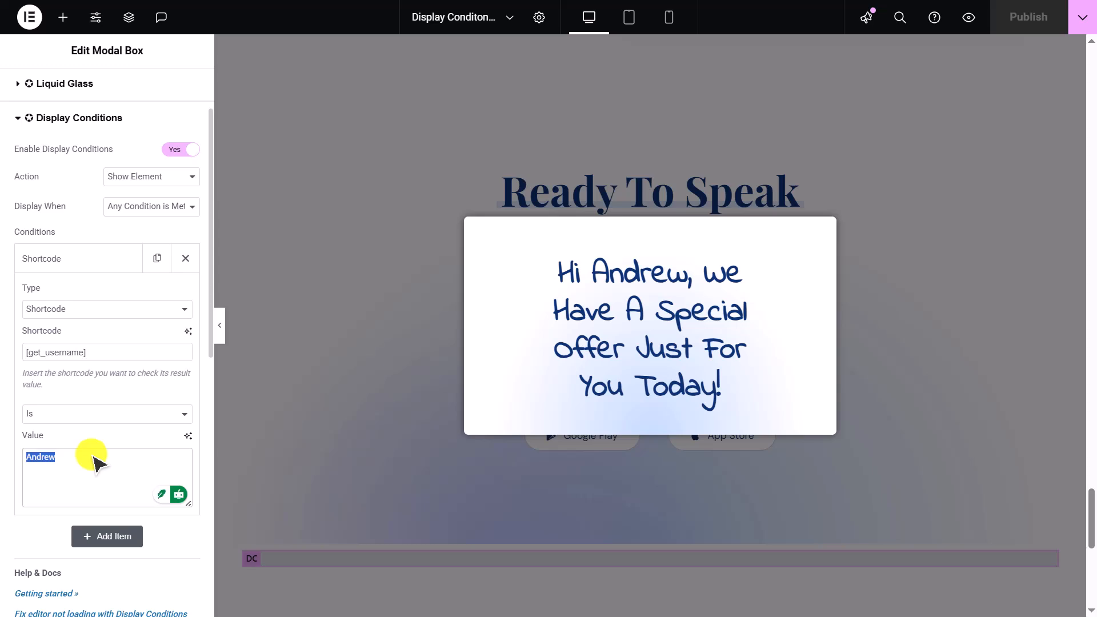
text(John)
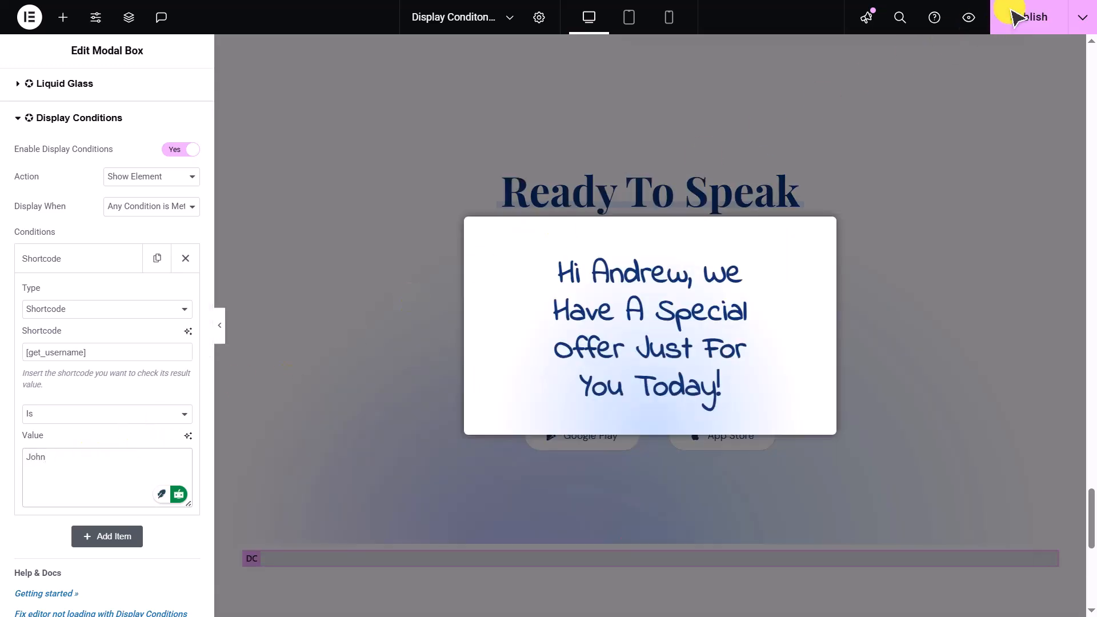
click(1020, 14)
click(972, 18)
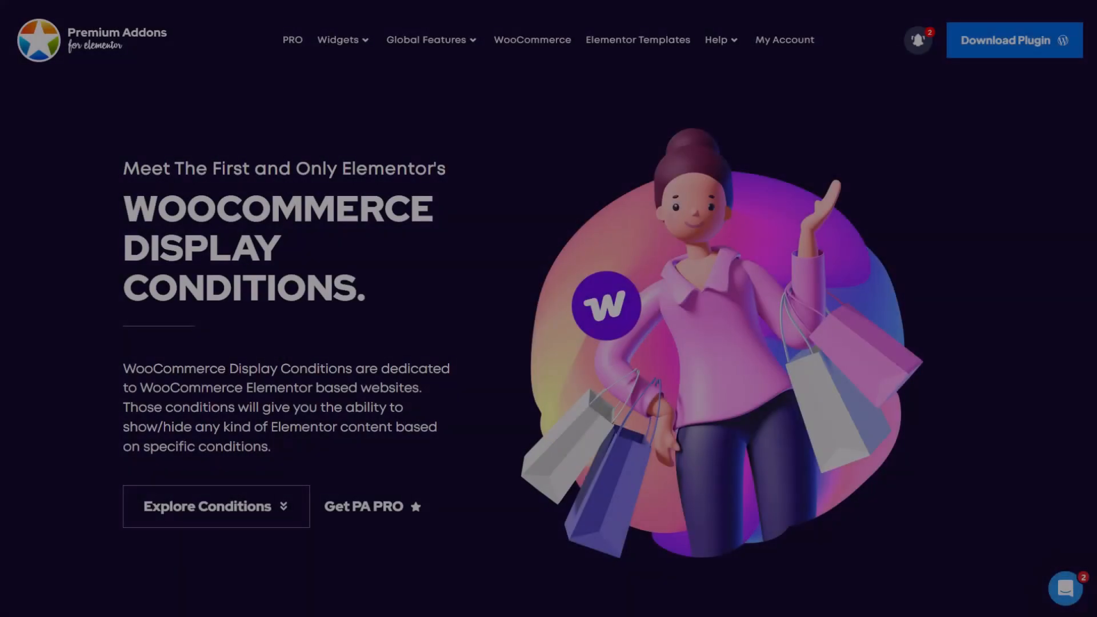
- Browse the Premium Addons WooCommerce display conditions page
scroll(549, 309, down, 10)
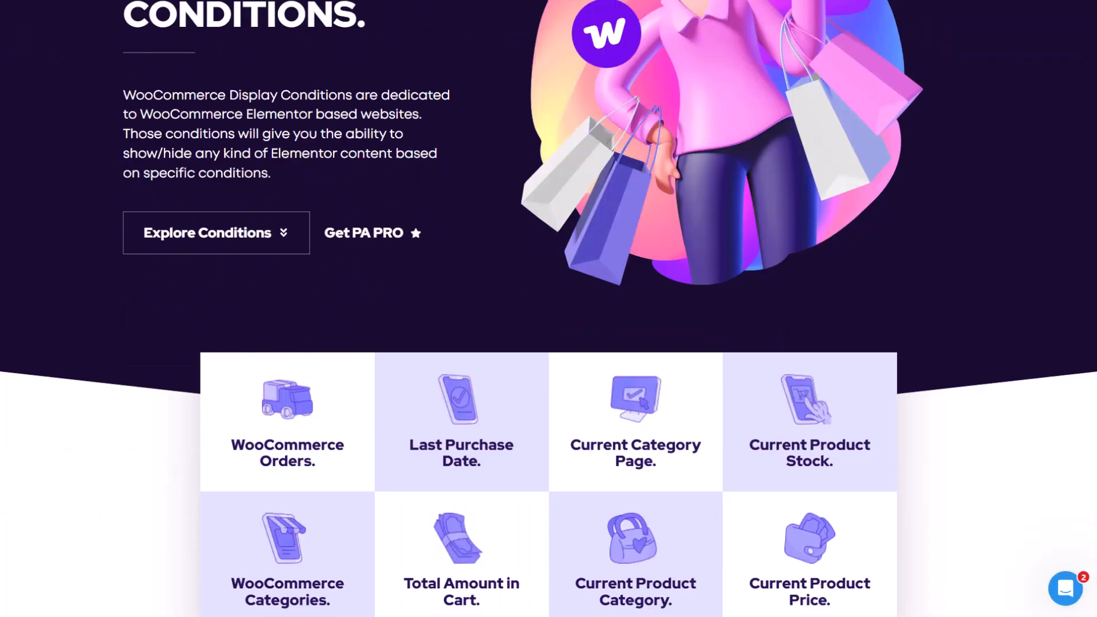
scroll(549, 309, down, 14)
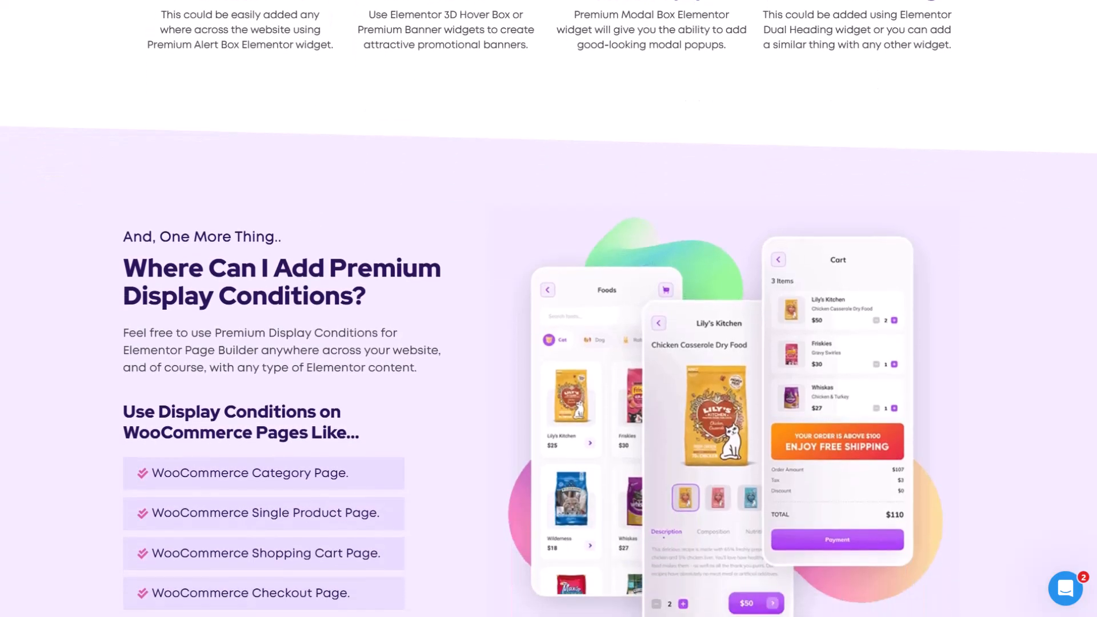
scroll(548, 309, down, 15)
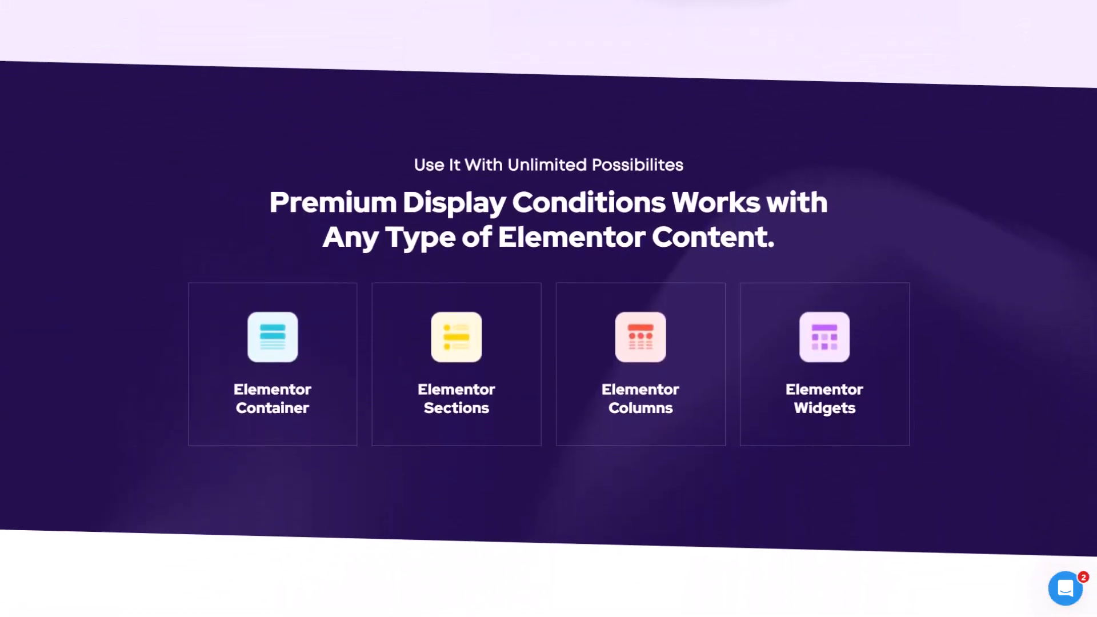
scroll(548, 308, down, 12)
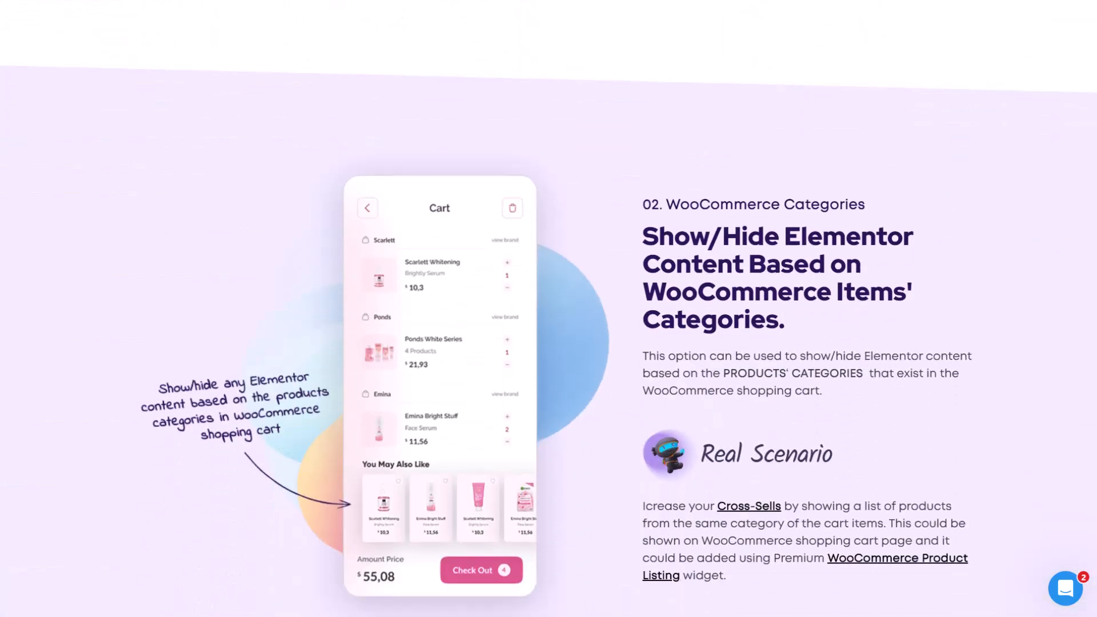
scroll(549, 308, down, 14)
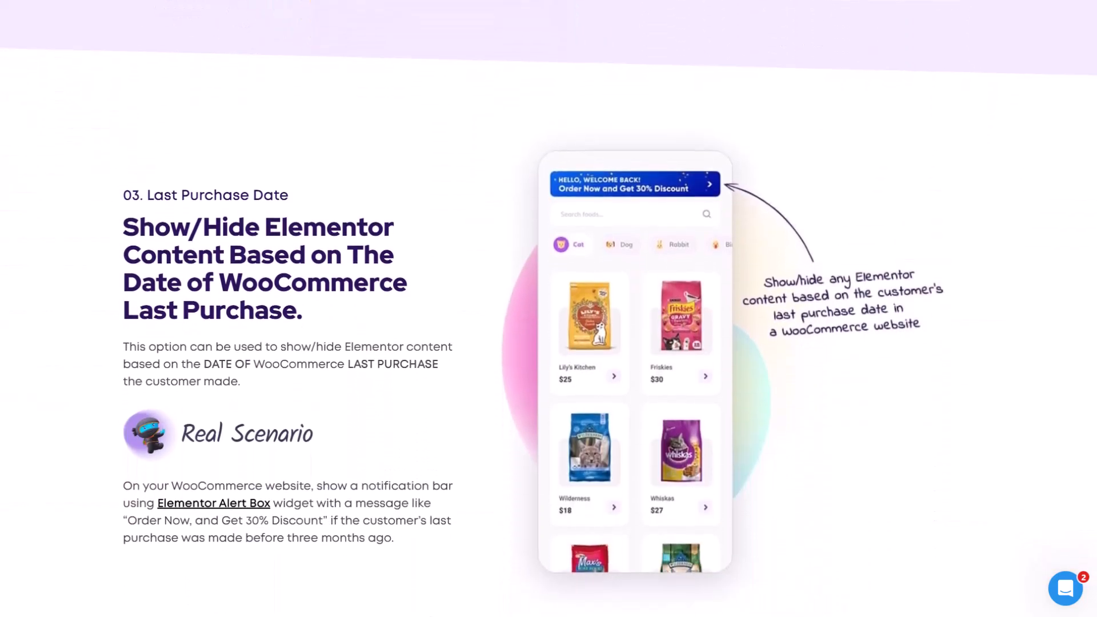
scroll(549, 308, down, 15)
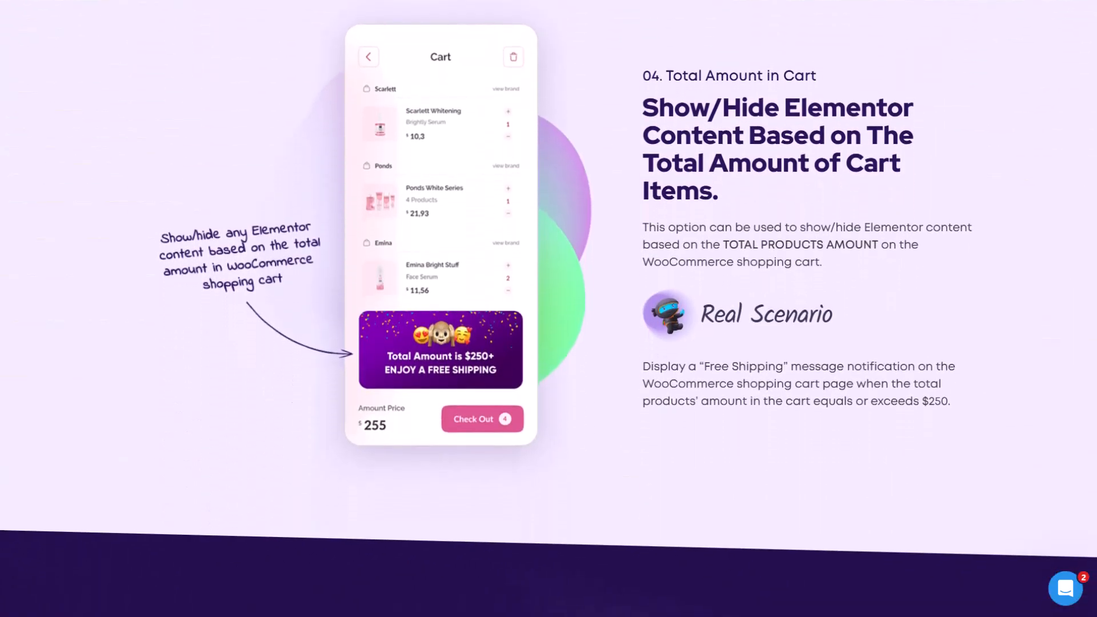
scroll(549, 309, down, 11)
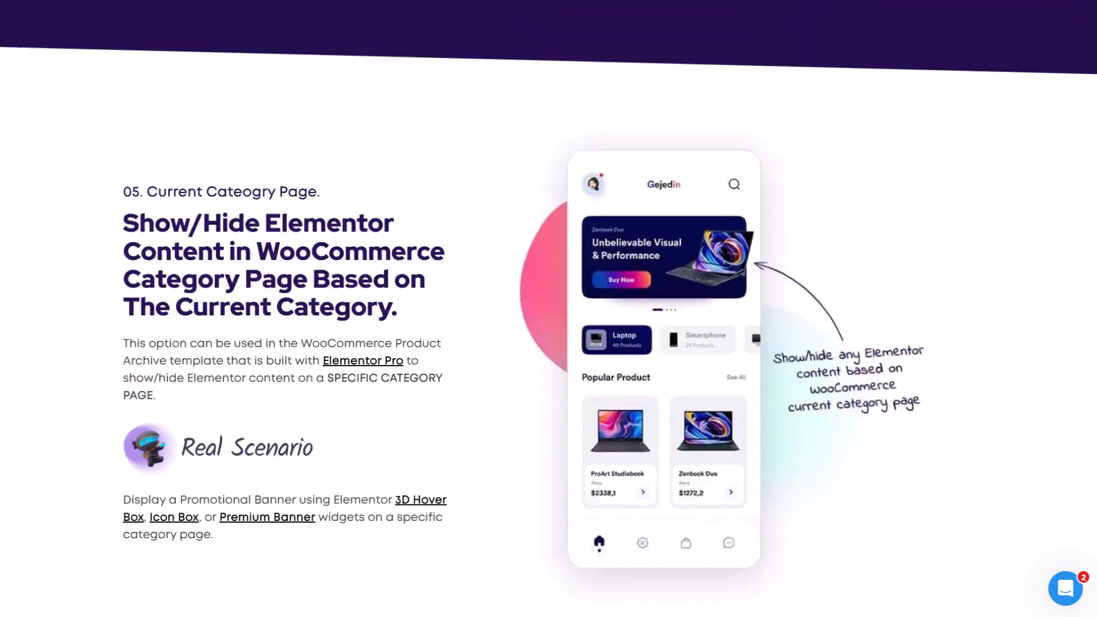
scroll(548, 308, down, 11)
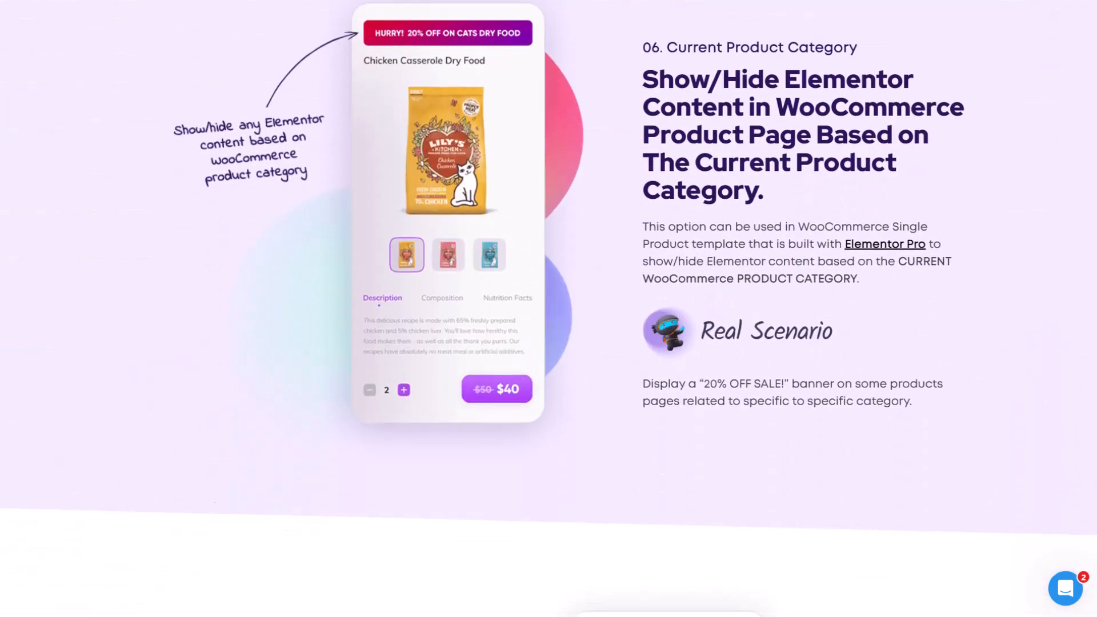
scroll(549, 309, down, 8)
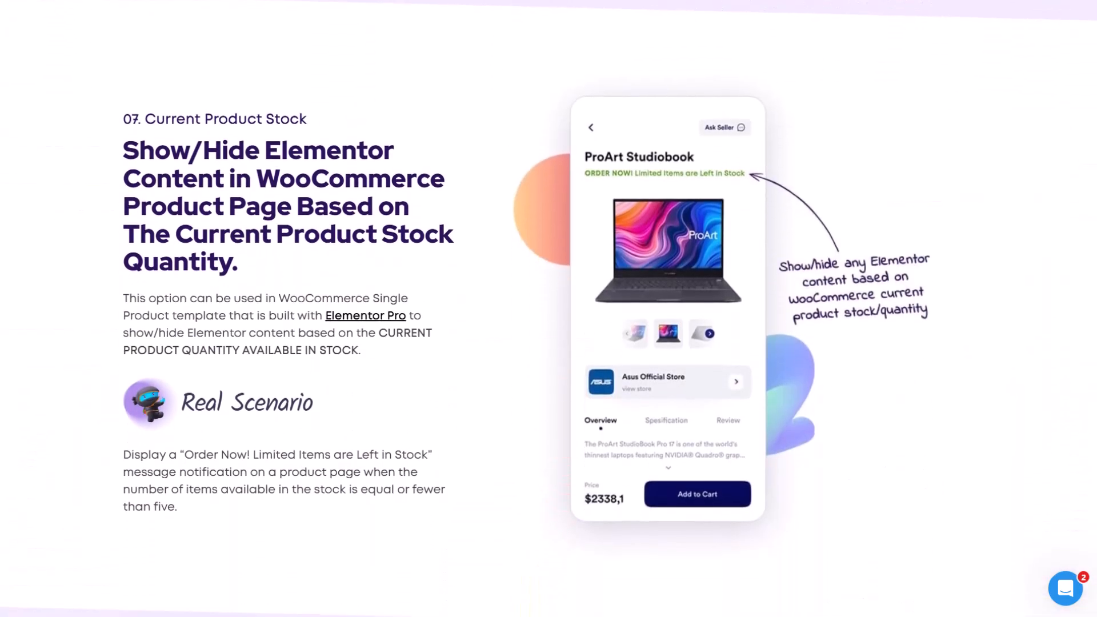
scroll(549, 308, down, 11)
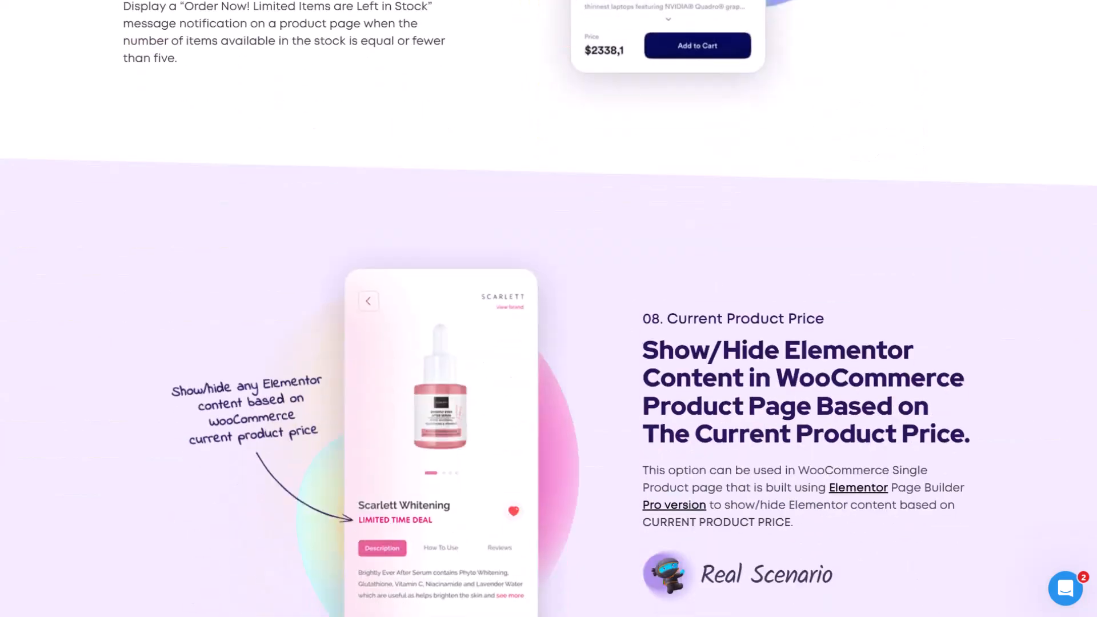